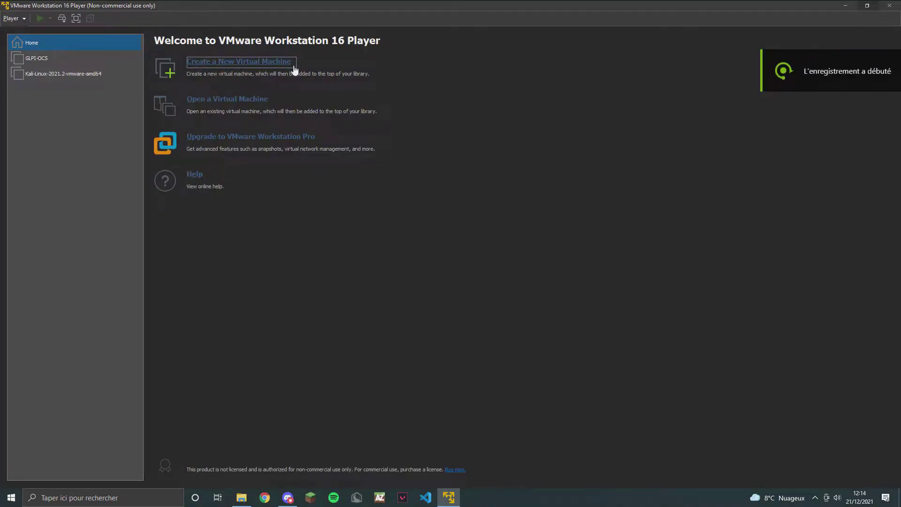
# Start a new virtual machine installed from the Win10_20H2_French_x64 ISO image.
pyautogui.click(280, 63)
pyautogui.click(364, 246)
pyautogui.click(522, 257)
pyautogui.click(516, 244)
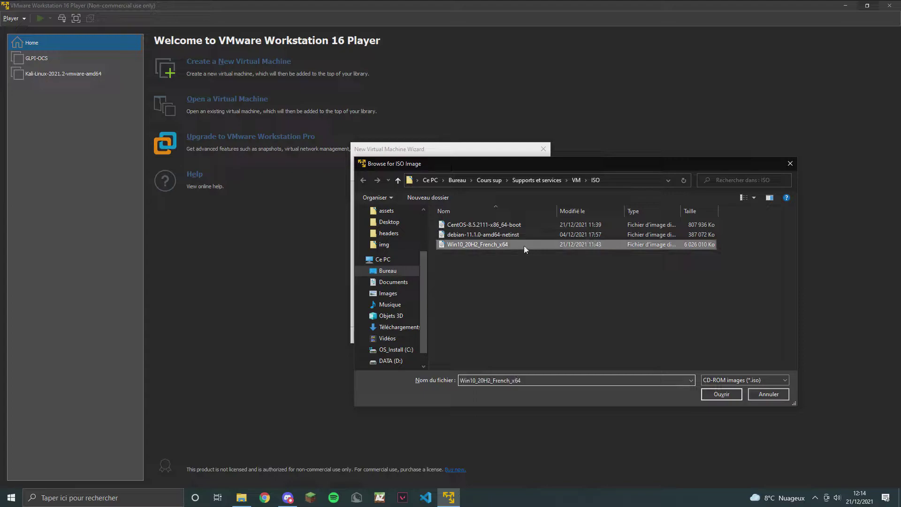
pyautogui.click(720, 393)
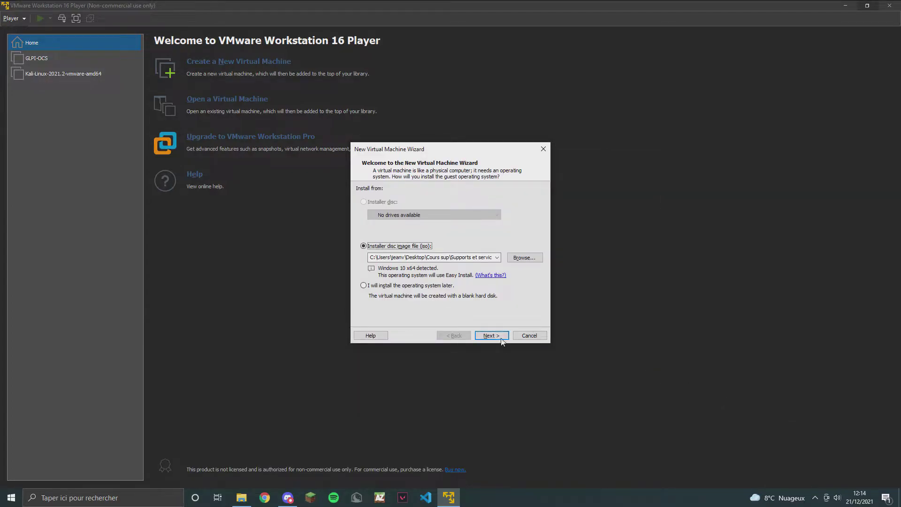
pyautogui.click(491, 336)
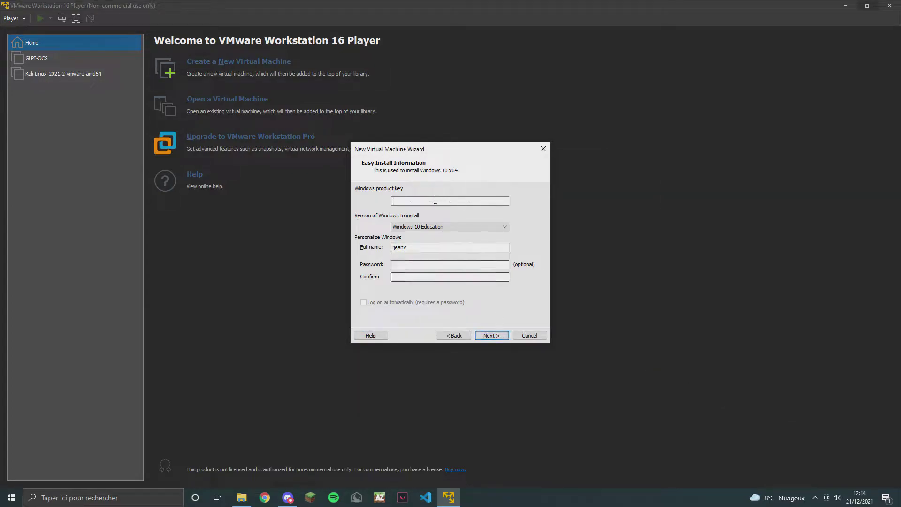
# Choose the Windows 10 Pro edition and proceed without a product key.
pyautogui.click(471, 227)
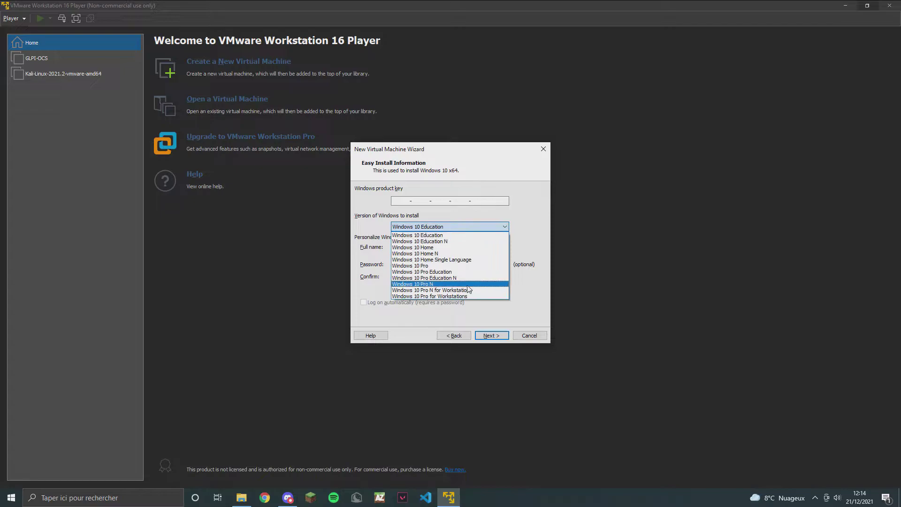
pyautogui.click(445, 266)
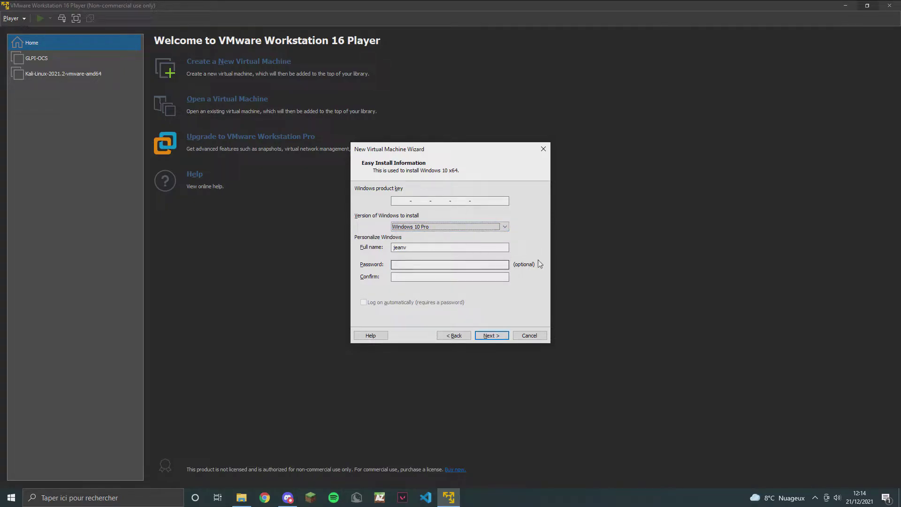
pyautogui.click(501, 336)
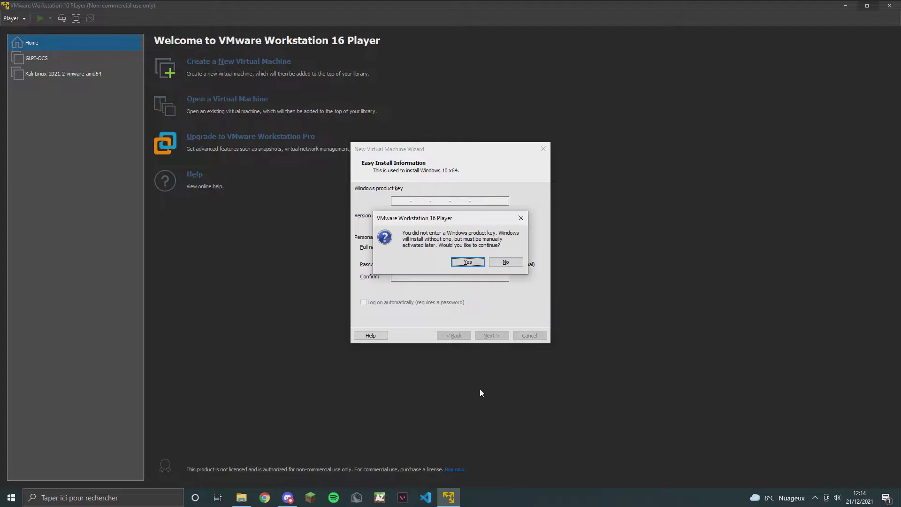
pyautogui.click(468, 262)
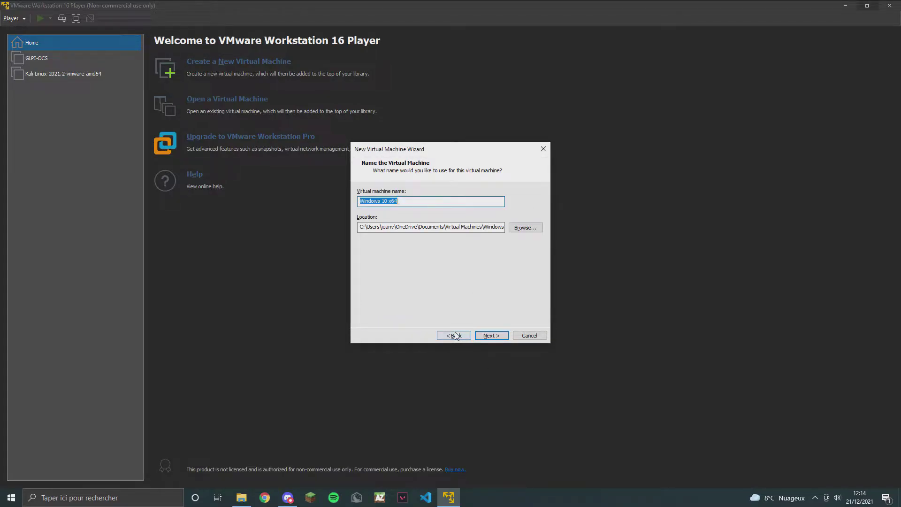
# Name the machine 'Windows 10' and give it a 50 GB disk.
pyautogui.click(389, 201)
pyautogui.doubleClick(389, 201)
pyautogui.press('BackSpace')
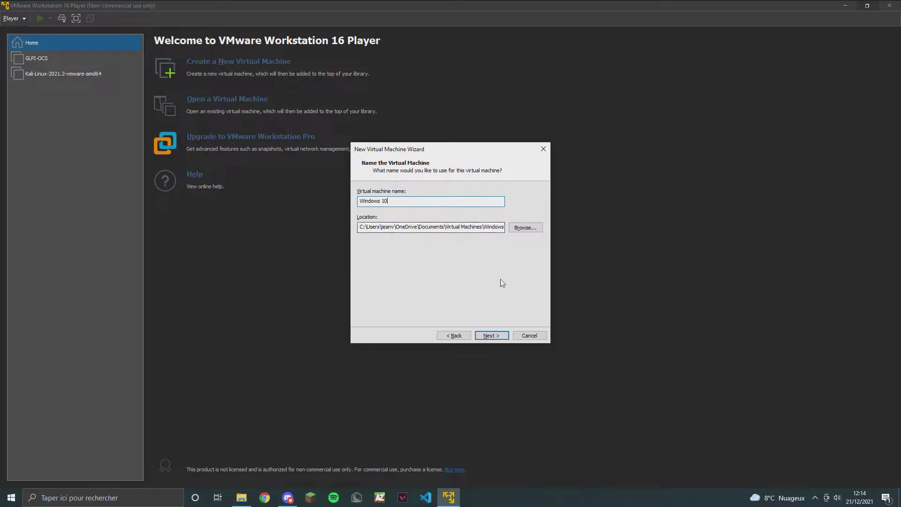
pyautogui.click(491, 335)
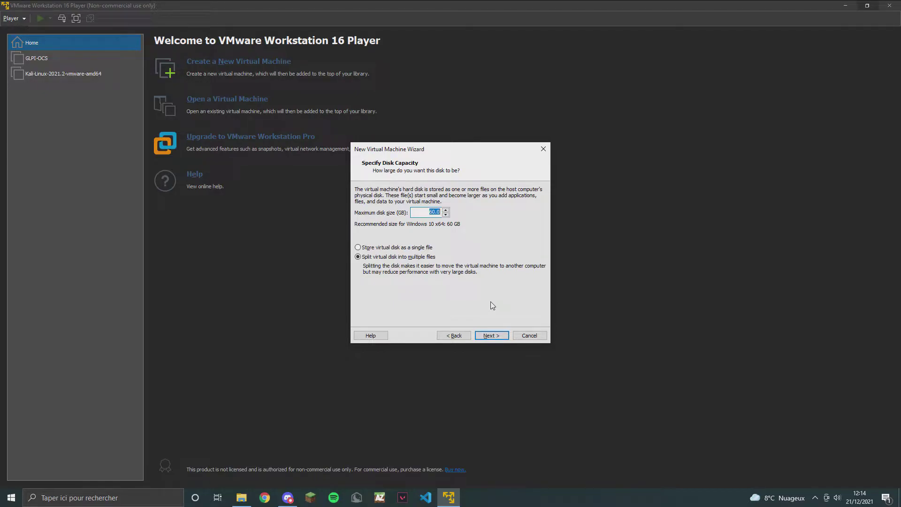
pyautogui.write('50')
pyautogui.click(491, 336)
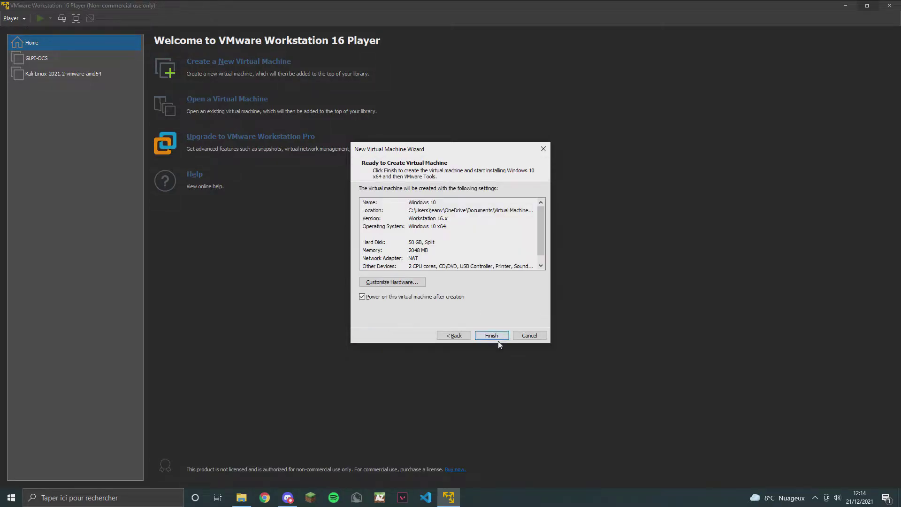
# Raise the machine's memory to 4096 MB and create the Windows 10 virtual machine.
pyautogui.click(371, 282)
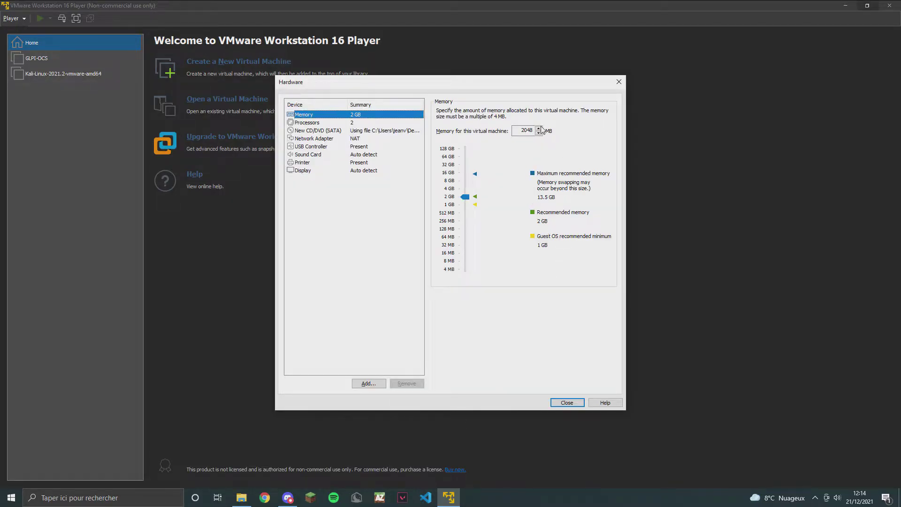
pyautogui.moveTo(465, 197); pyautogui.dragTo(465, 190)
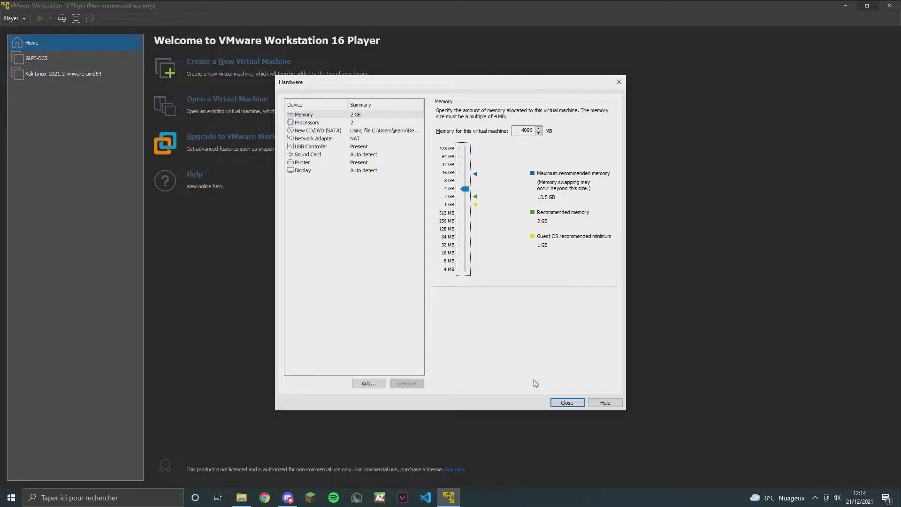
pyautogui.click(577, 402)
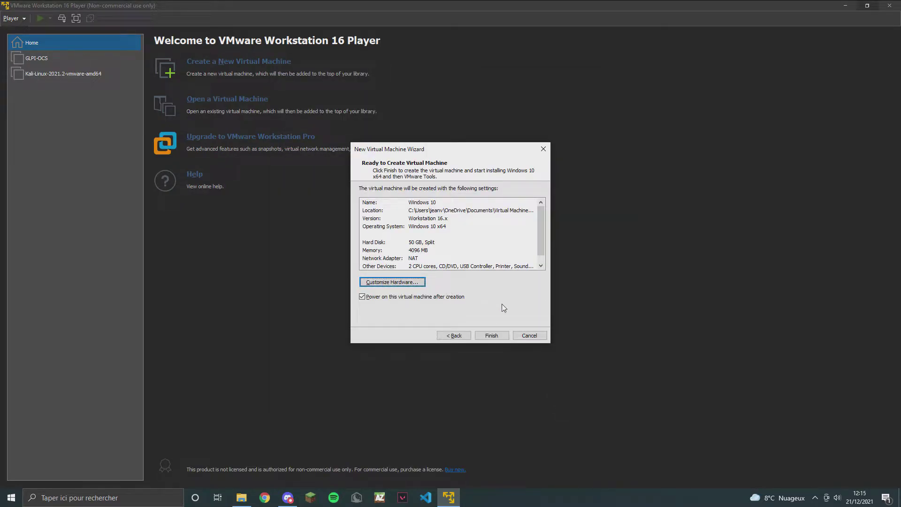
pyautogui.click(496, 335)
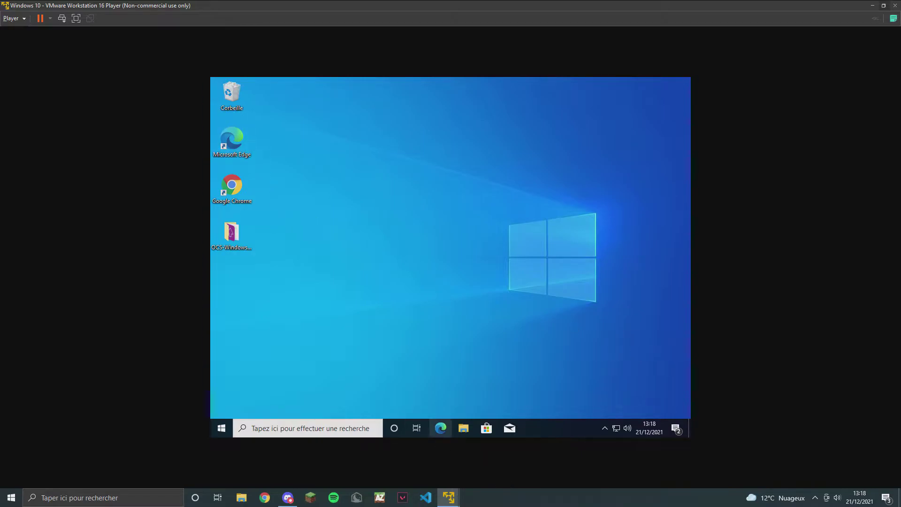
# Close Edge, launch Chrome and search Google for 'telecharger agent ocs windows 2.9'.
pyautogui.click(448, 425)
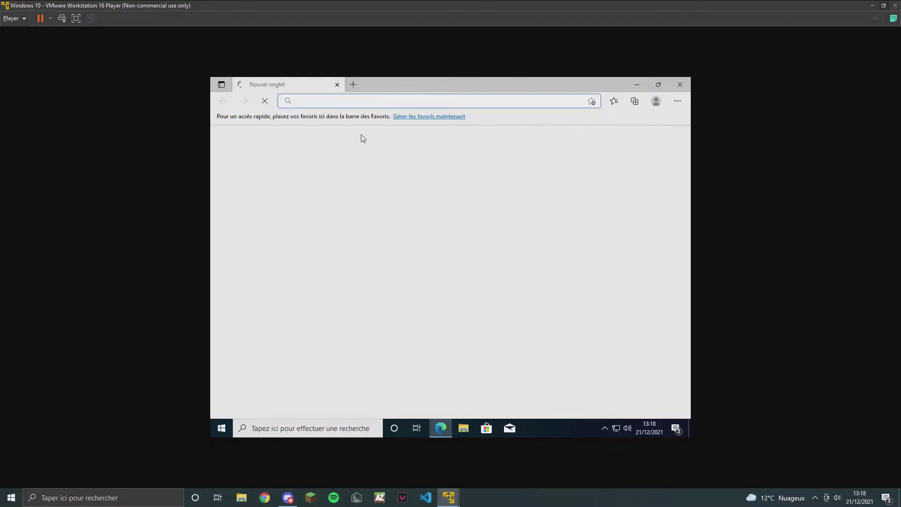
pyautogui.click(689, 87)
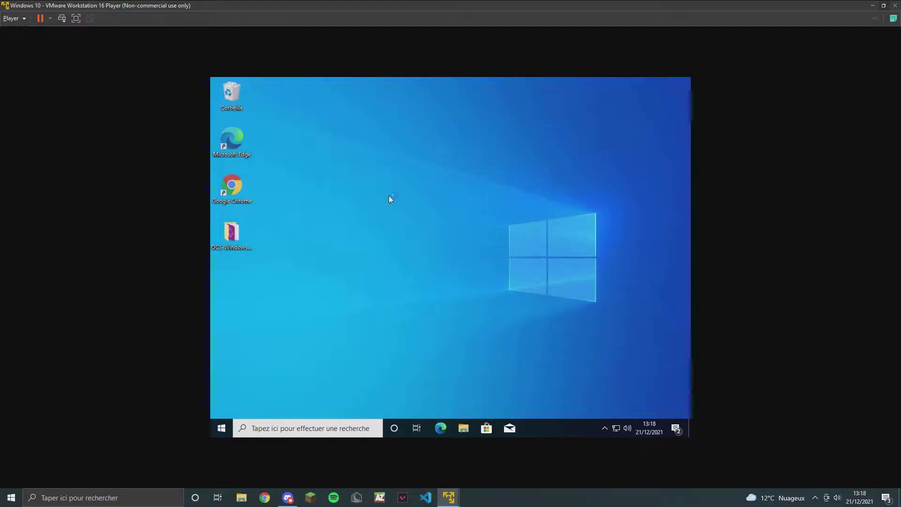
pyautogui.doubleClick(243, 185)
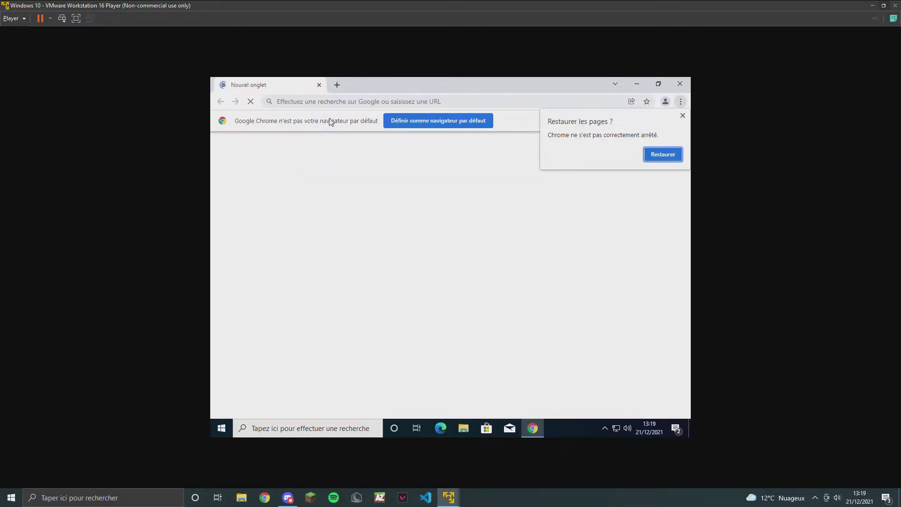
pyautogui.write('te')
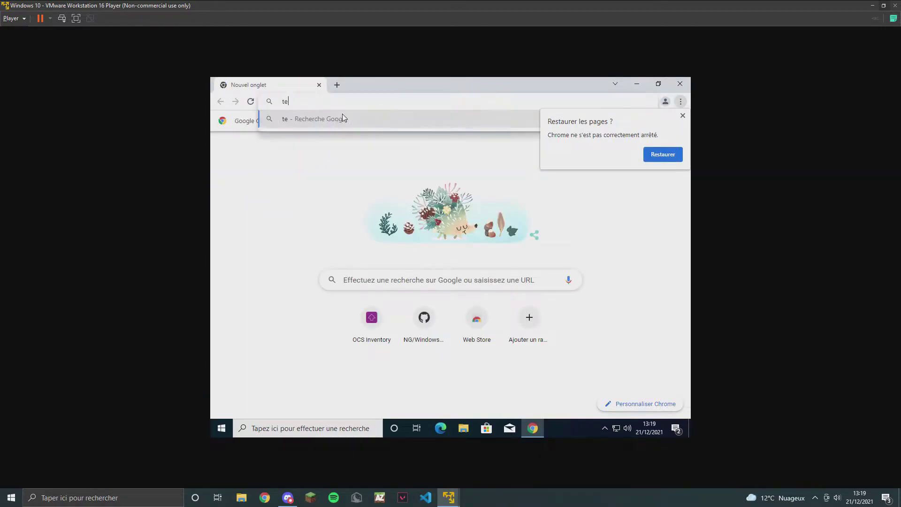
pyautogui.write('lecharger')
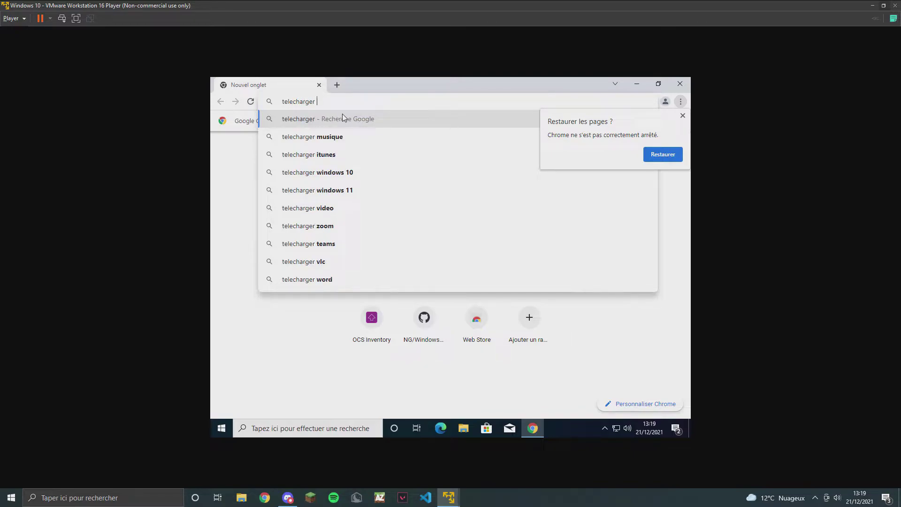
pyautogui.write(' agent')
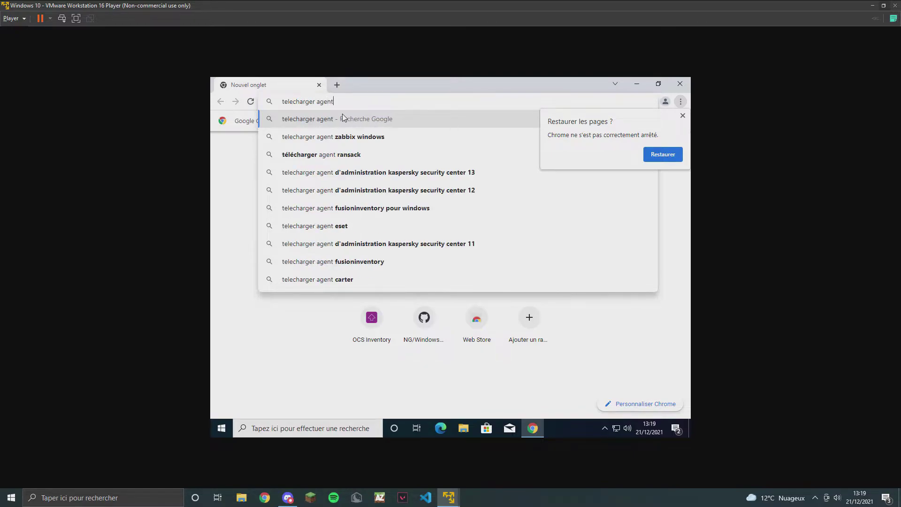
pyautogui.write(' ocs ')
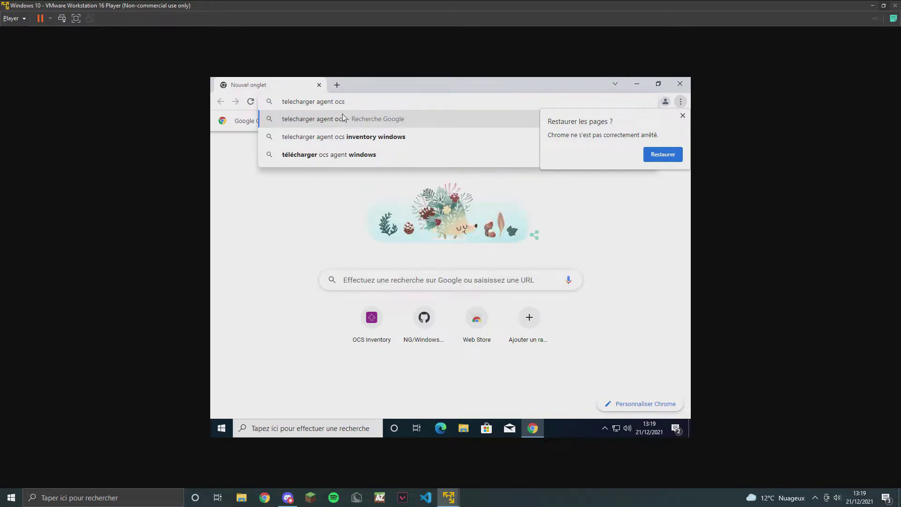
pyautogui.write('windows')
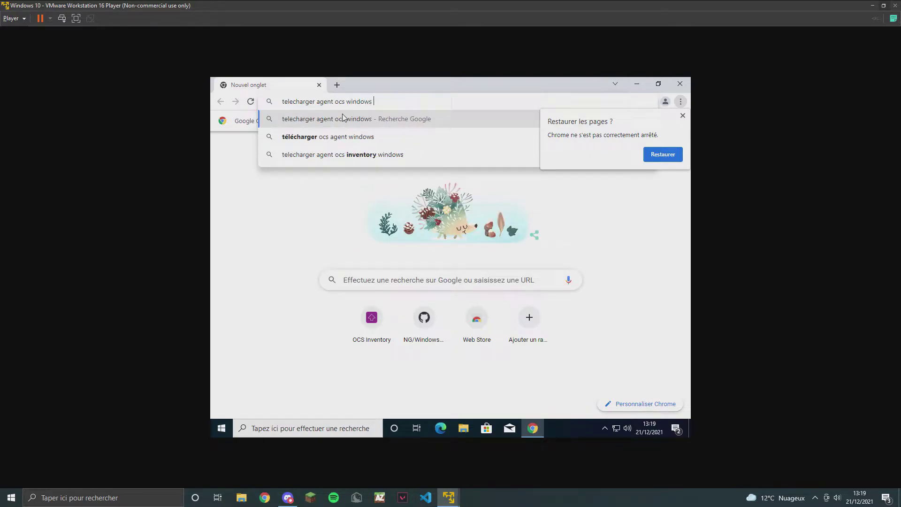
pyautogui.write(' 2.9')
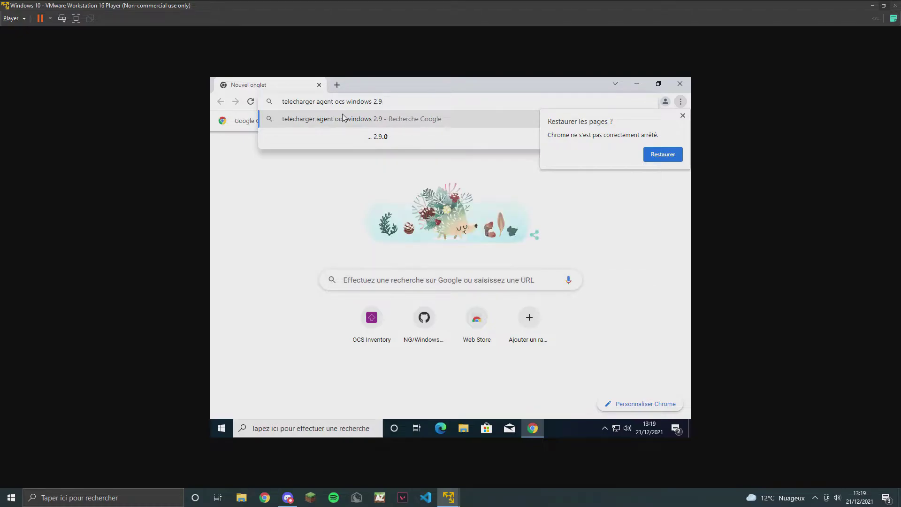
pyautogui.press('Return')
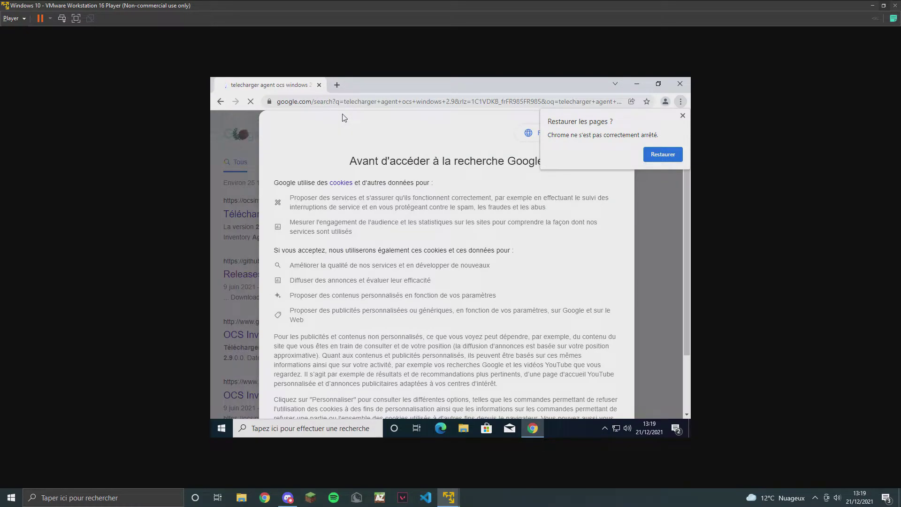
# Accept Google's cookies, dismiss the restore prompt and open the GitHub releases result.
pyautogui.scroll(-10, 349, 120)
pyautogui.click(602, 397)
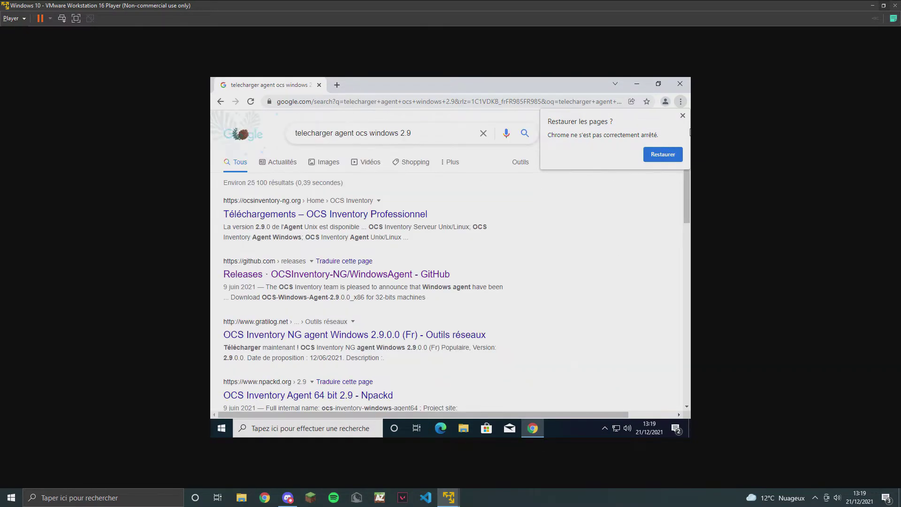
pyautogui.click(682, 115)
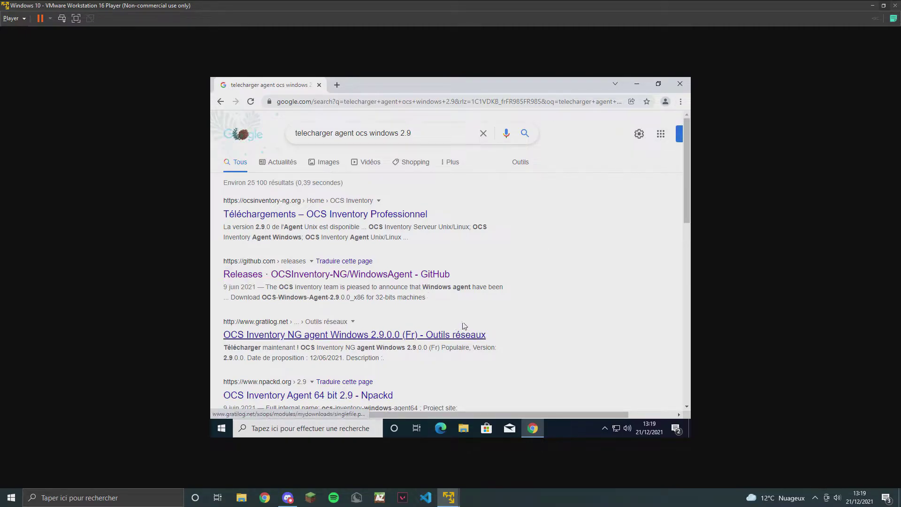
pyautogui.click(304, 286)
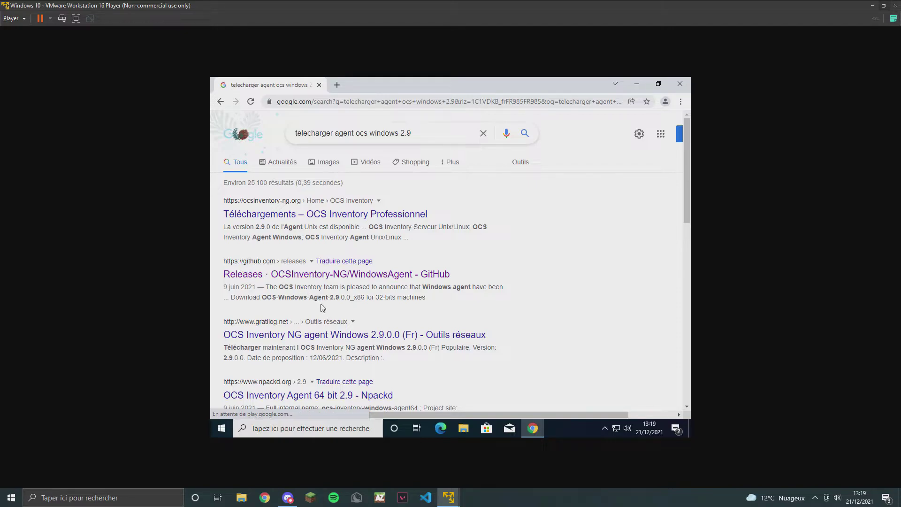
# Download OCS-Windows-Agent-2.9.0.0_x64.zip from the WindowsAgent releases page and open the archive.
pyautogui.click(318, 276)
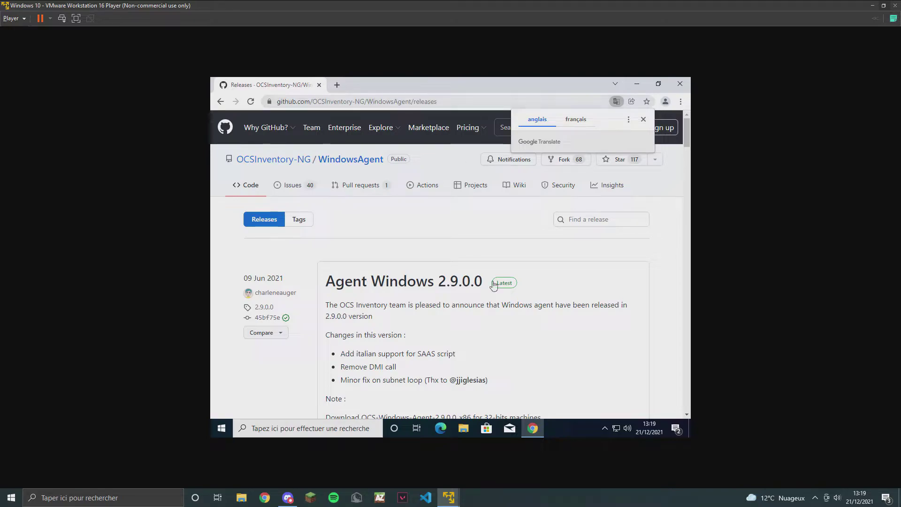
pyautogui.scroll(-6, 553, 312)
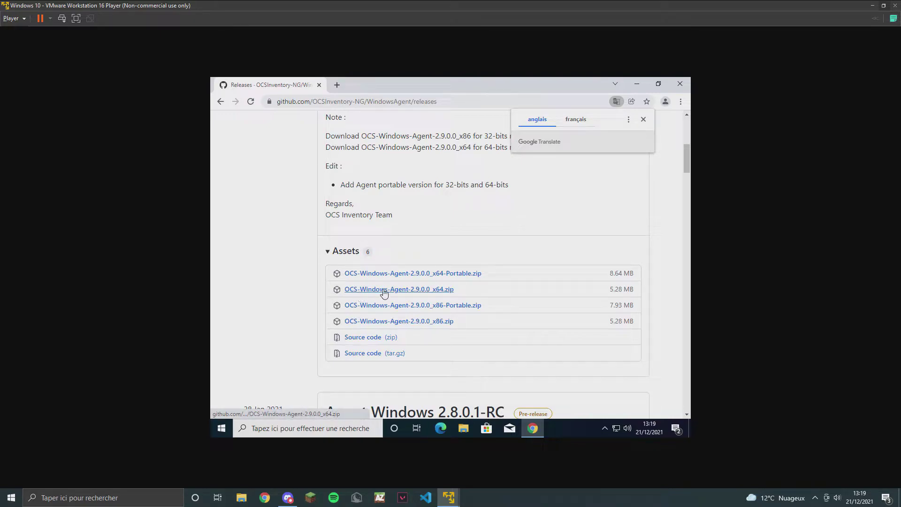
pyautogui.click(447, 290)
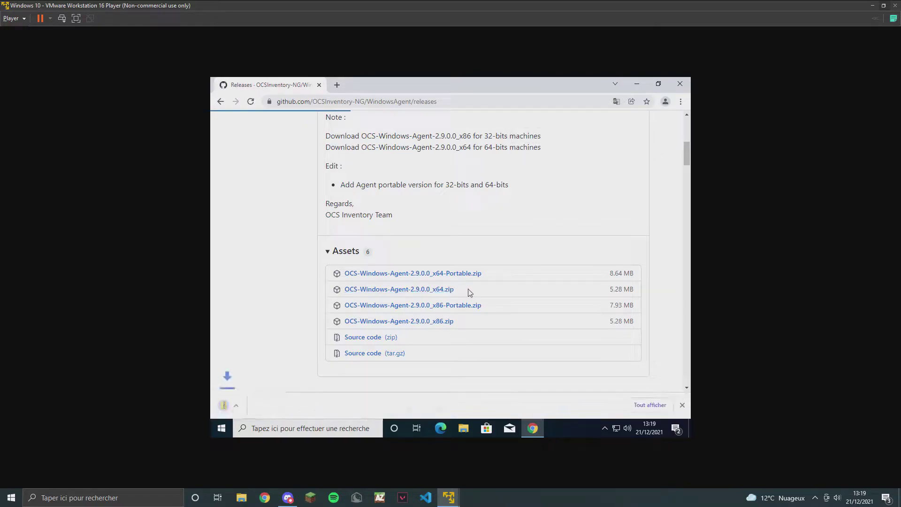
pyautogui.click(658, 83)
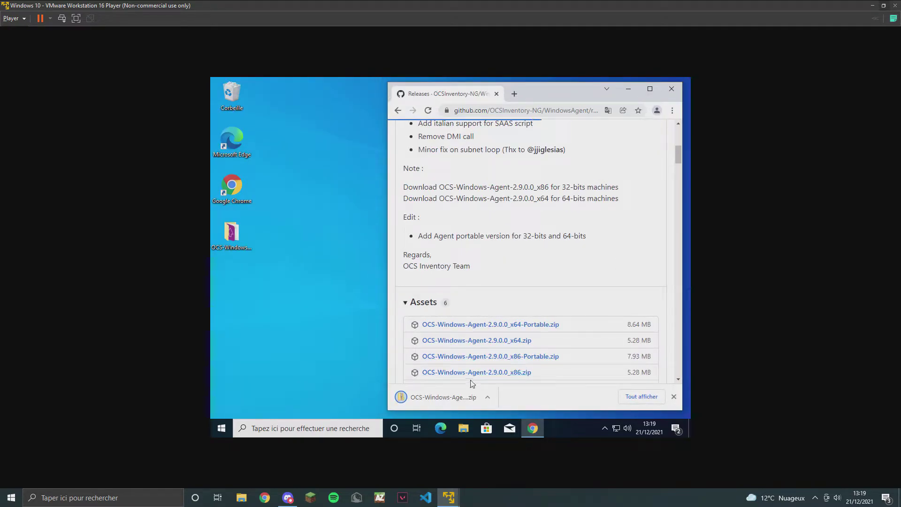
pyautogui.click(450, 397)
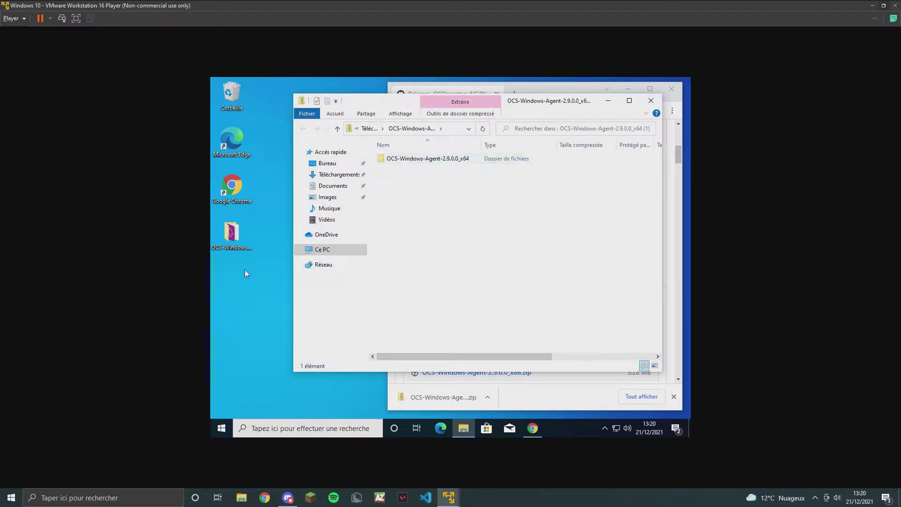
# Run OCS-Windows-Agent-Setup-x64 from the extracted OCS-Windows-Agent-2.9.0.0_x64 folder and approve the UAC prompt.
pyautogui.click(651, 100)
pyautogui.doubleClick(251, 228)
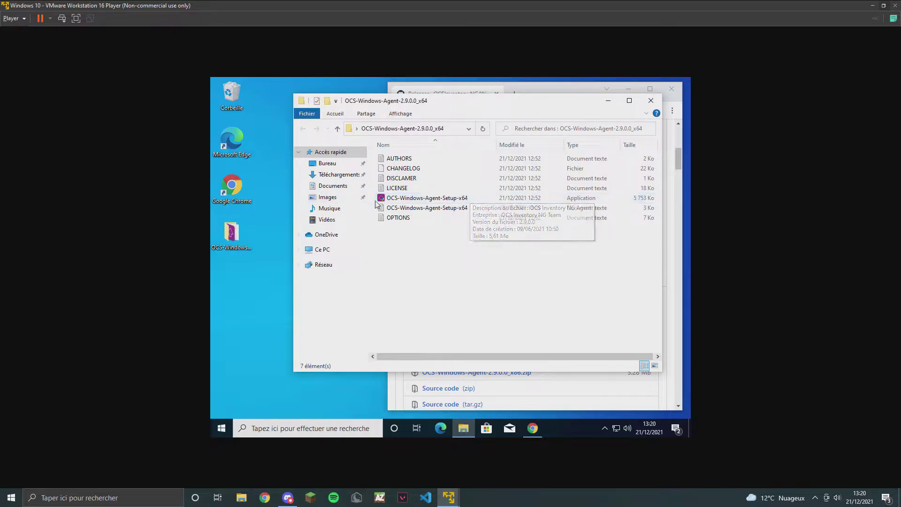
pyautogui.doubleClick(474, 199)
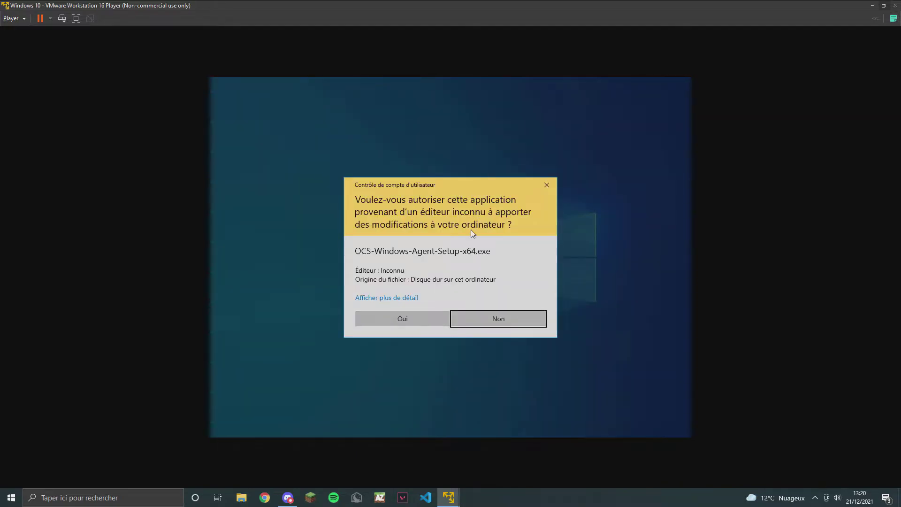
pyautogui.click(421, 320)
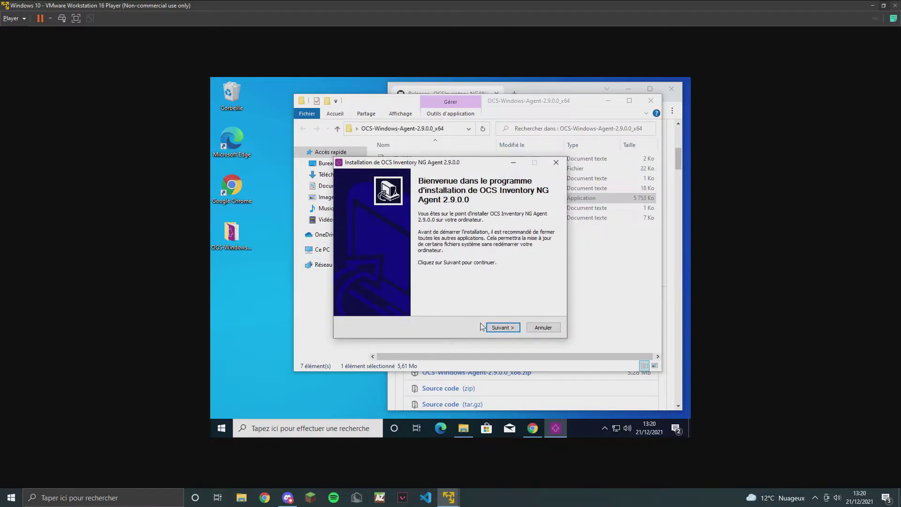
# Accept the licence with default components and select the ocsinventory-ng host in the server URL.
pyautogui.click(502, 328)
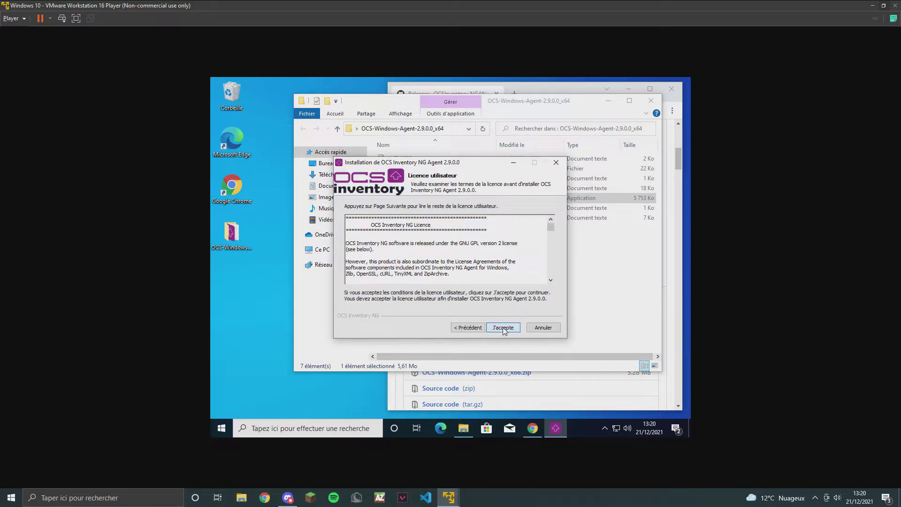
pyautogui.click(503, 327)
pyautogui.click(503, 327)
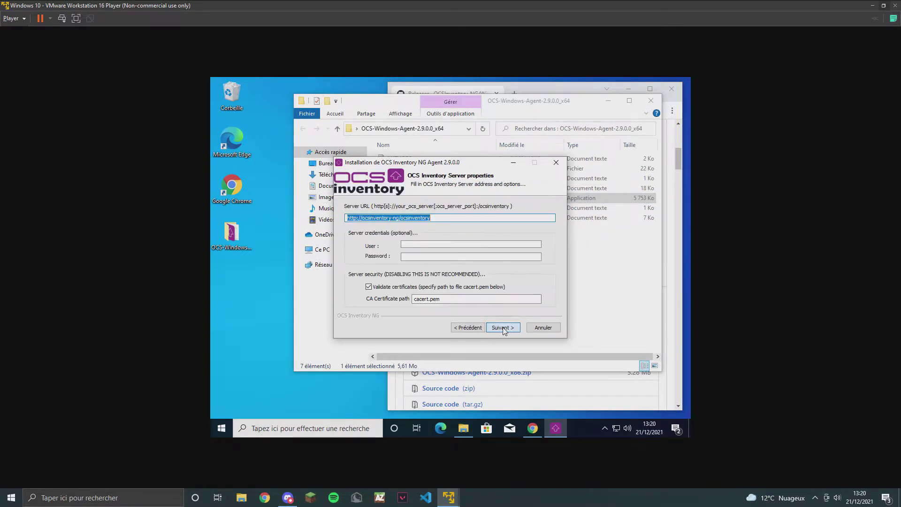
pyautogui.click(447, 218)
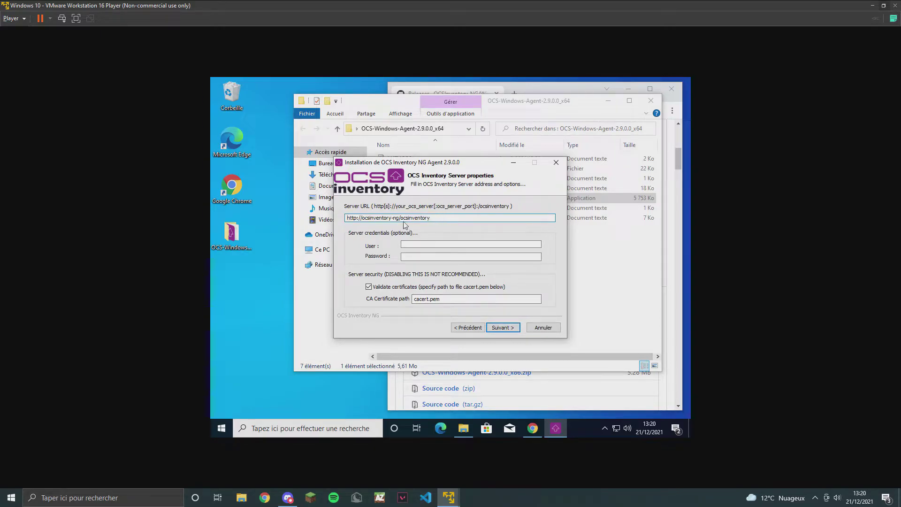
pyautogui.moveTo(399, 217); pyautogui.dragTo(361, 218)
# Delete the host name from the server URL, then sign in to the GLPI-OCS VM.
pyautogui.press('BackSpace')
pyautogui.moveTo(451, 498)
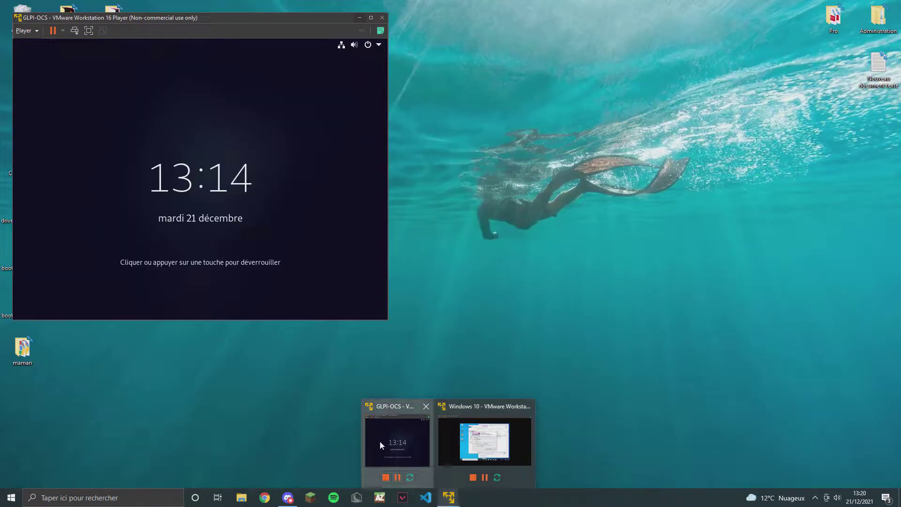
pyautogui.click(382, 440)
pyautogui.click(211, 179)
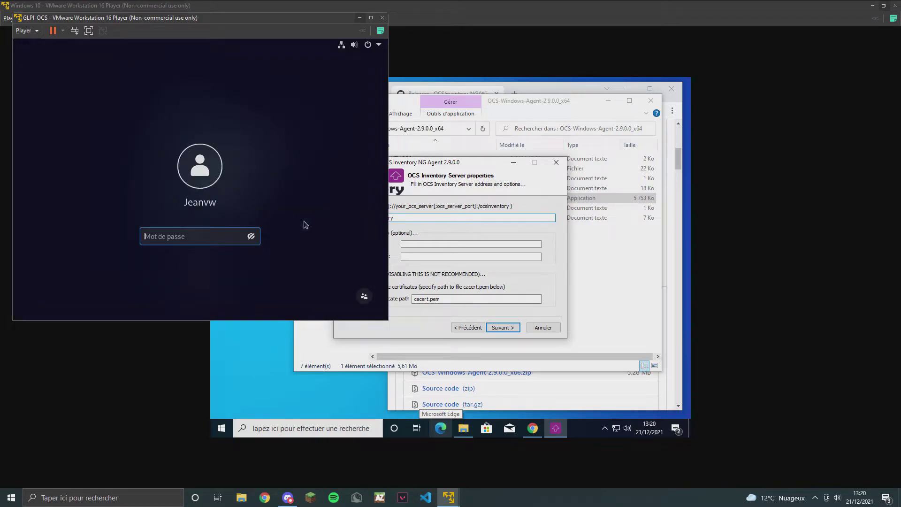
pyautogui.write('*****')
pyautogui.press('Return')
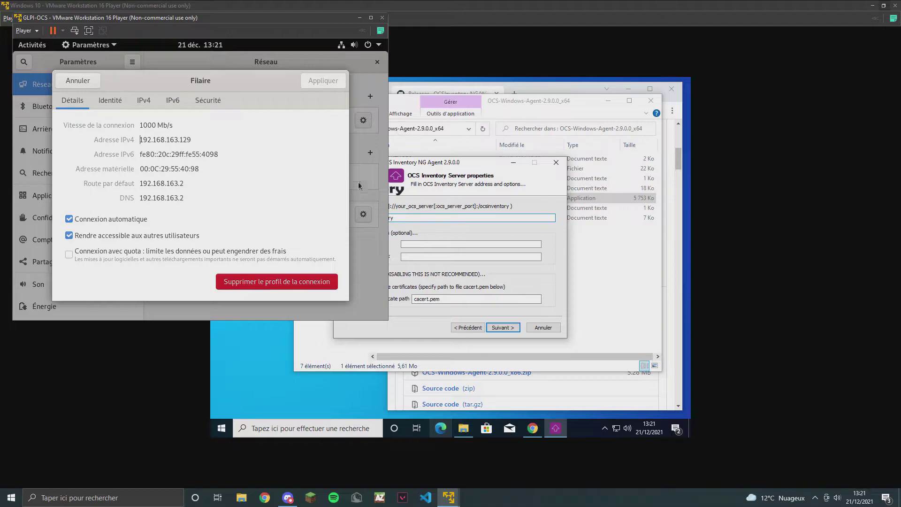
# Read GLPI-OCS's wired IPv4 address, 192.168.163.129, then return to the Windows 10 VM.
pyautogui.click(84, 82)
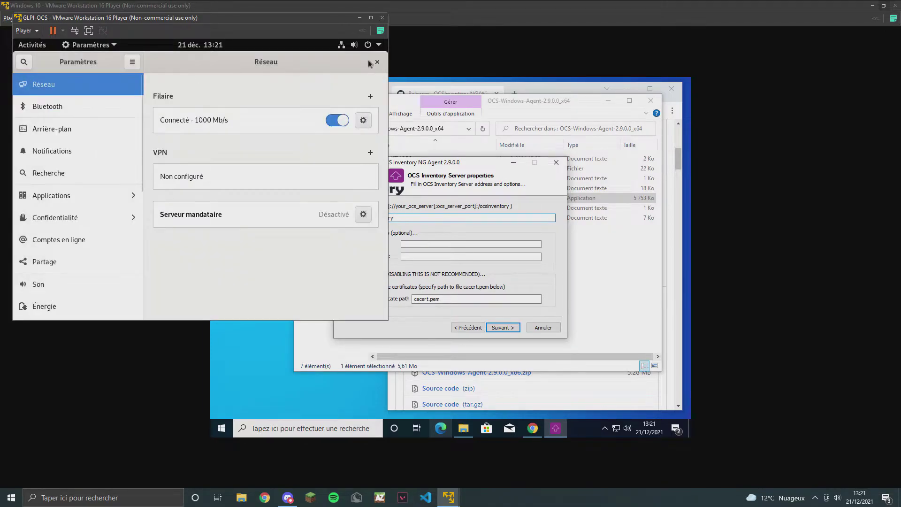
pyautogui.click(376, 62)
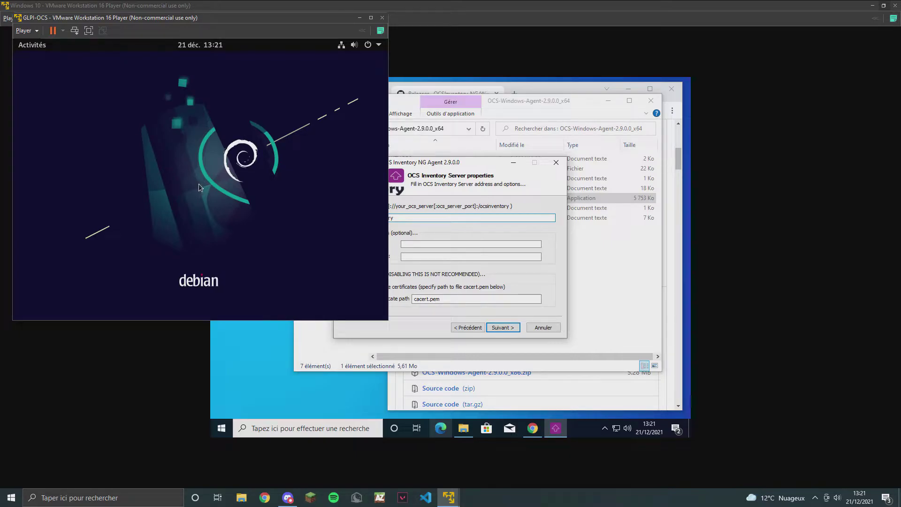
pyautogui.click(379, 45)
pyautogui.click(340, 98)
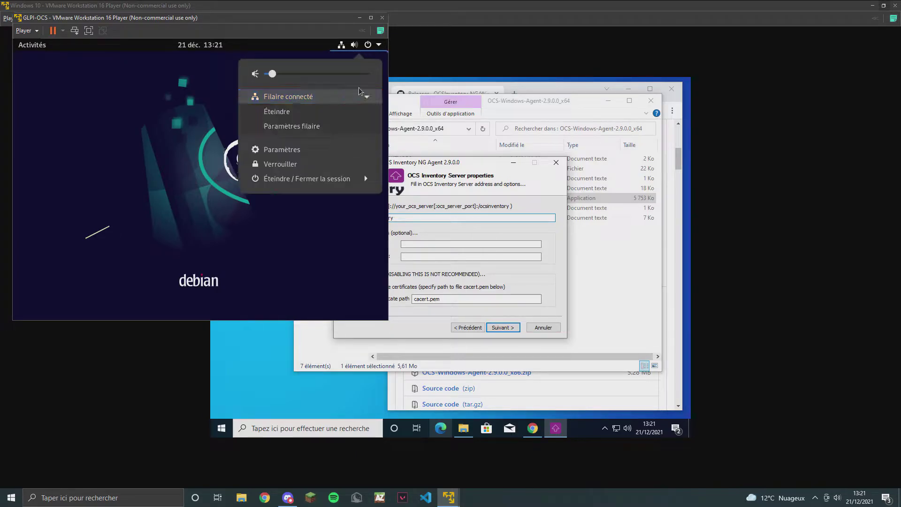
pyautogui.click(306, 127)
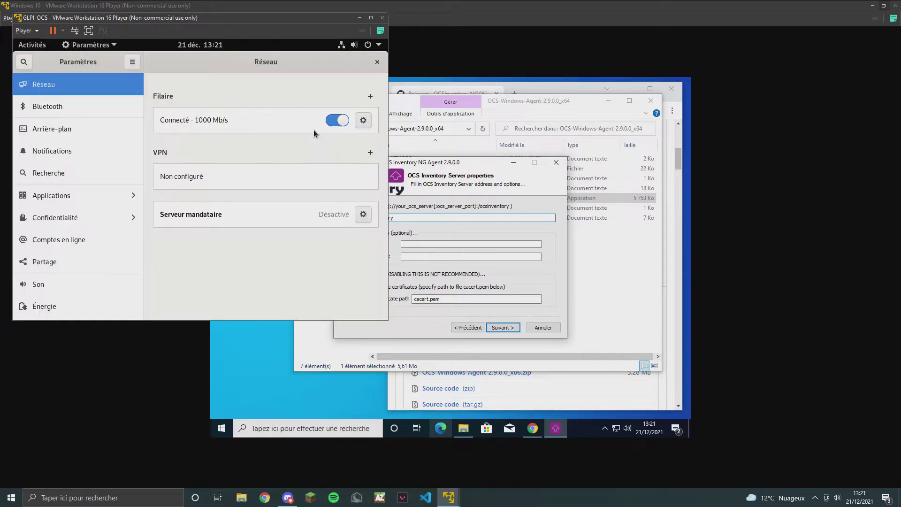
pyautogui.click(363, 120)
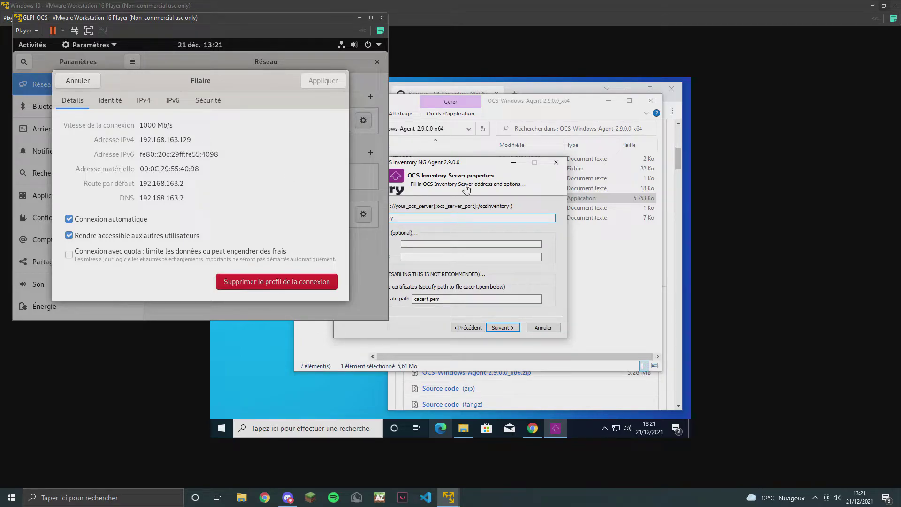
pyautogui.click(458, 162)
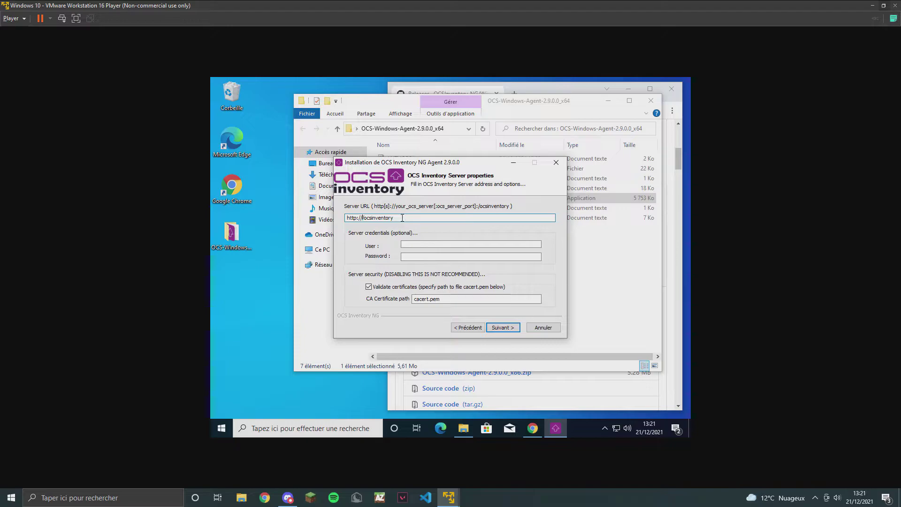
pyautogui.write('192.168.163.129')
pyautogui.moveTo(451, 499)
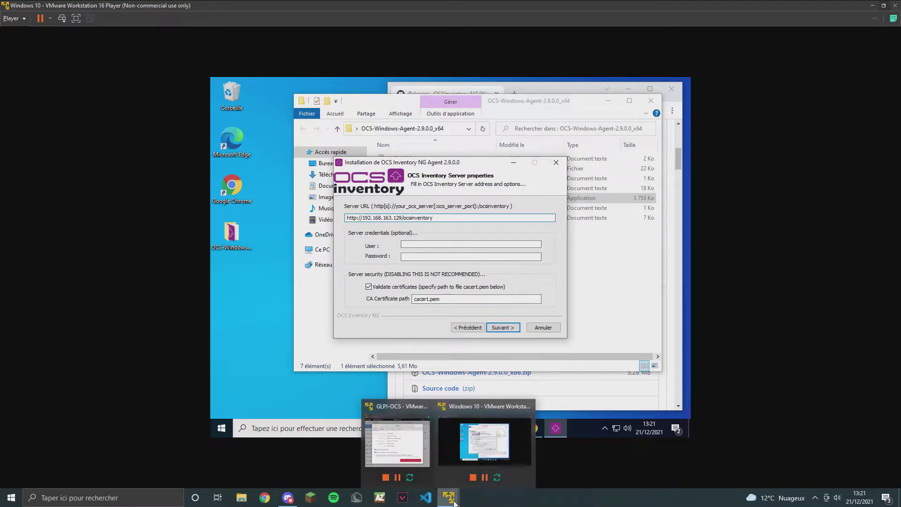
pyautogui.moveTo(410, 452)
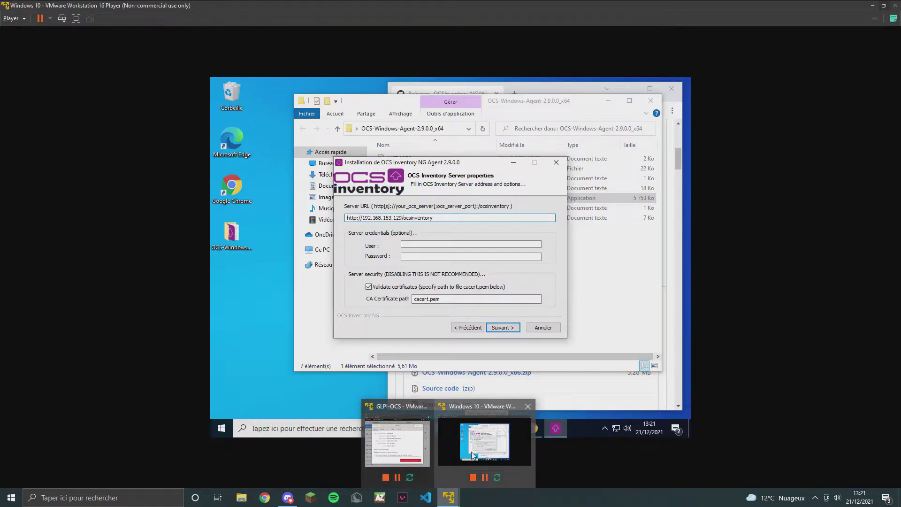
pyautogui.click(484, 441)
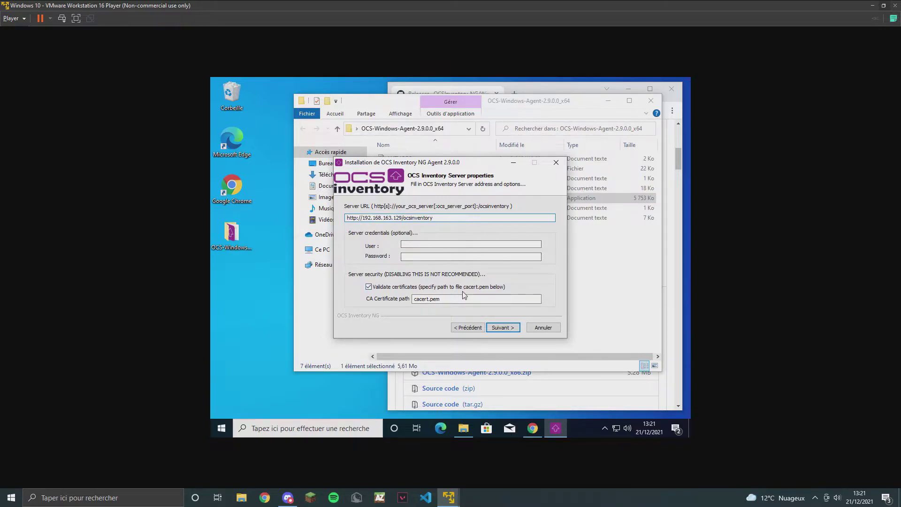
pyautogui.click(512, 327)
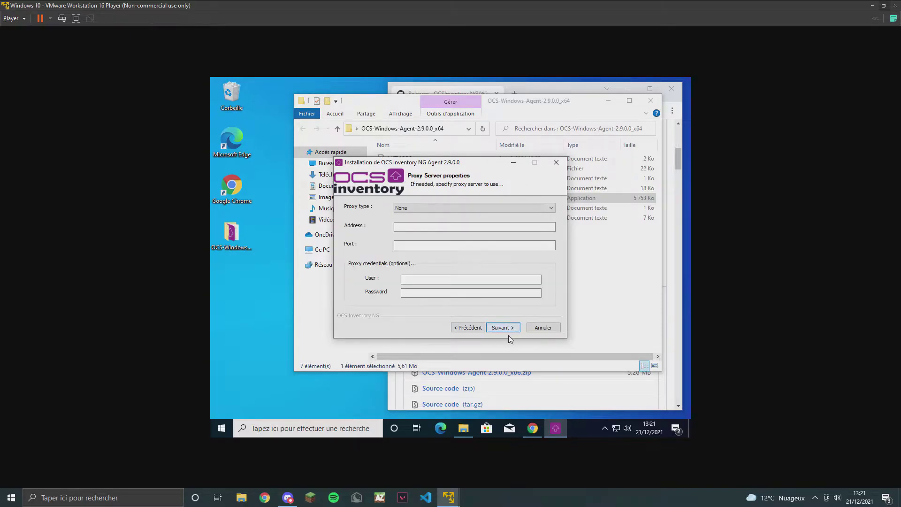
# Skip the proxy, enable verbose logging, set TAG 'Windows 10' and install the agent.
pyautogui.click(504, 328)
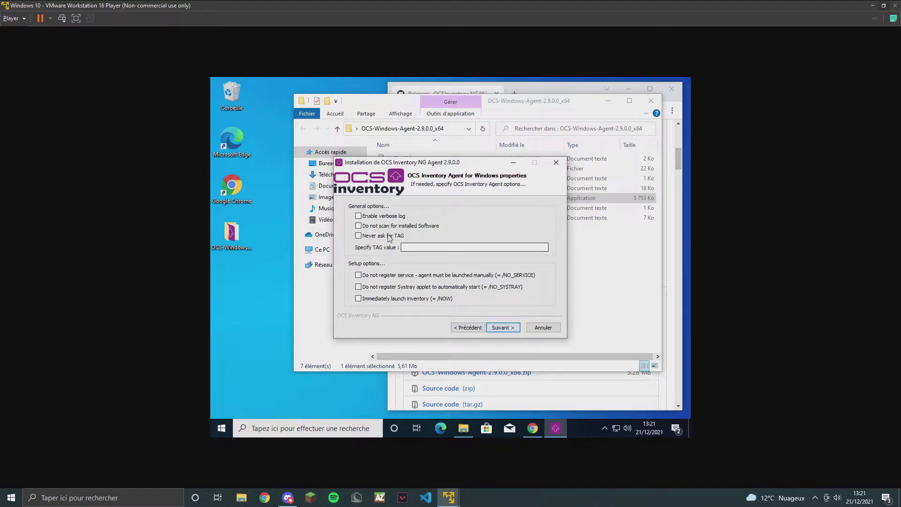
pyautogui.click(358, 216)
pyautogui.click(432, 248)
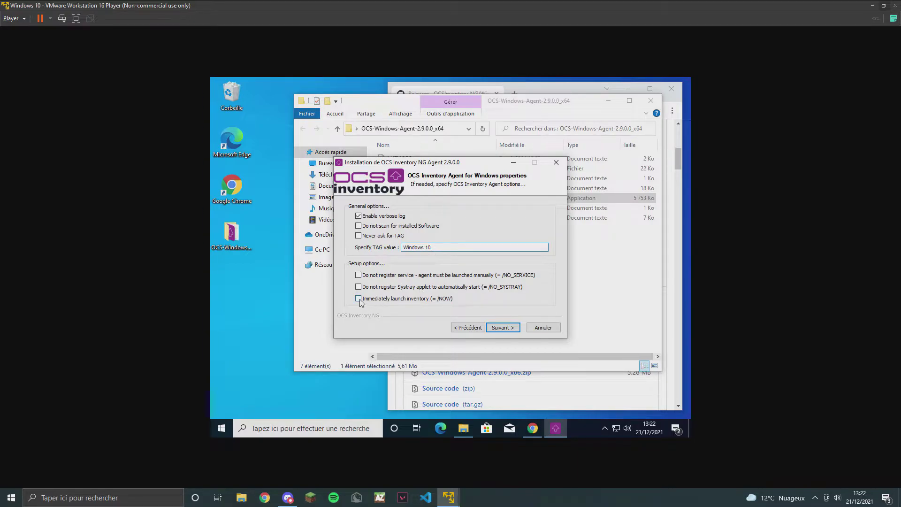
pyautogui.click(504, 328)
pyautogui.click(505, 329)
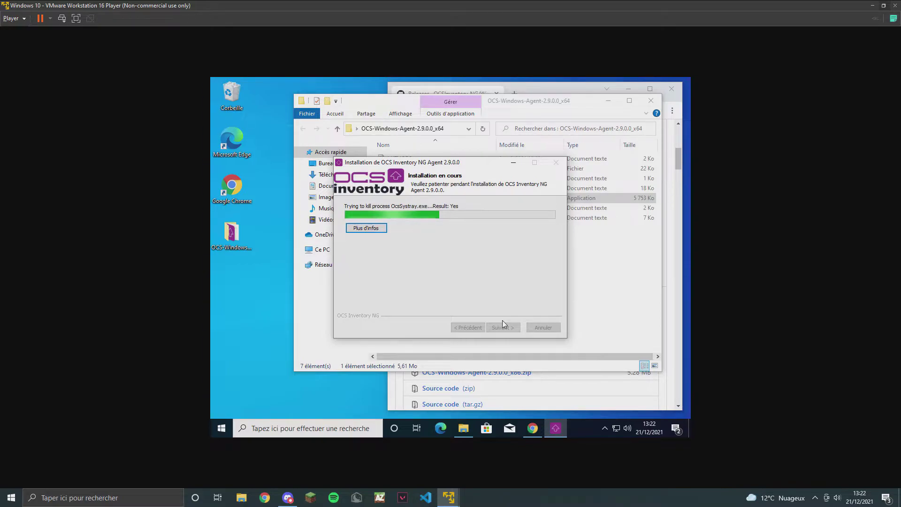
pyautogui.click(533, 429)
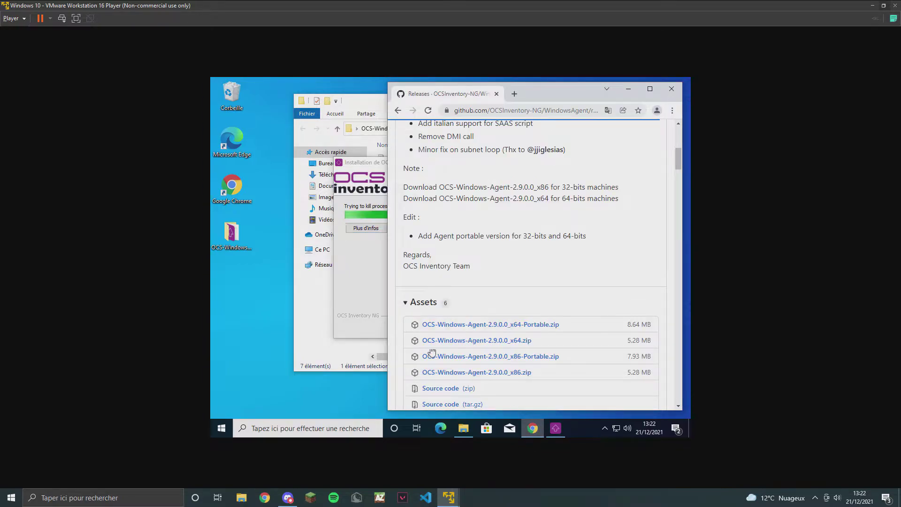
# Load 192.168.163.129/ocsreports in a maximized browser tab and sign out of the console.
pyautogui.click(514, 94)
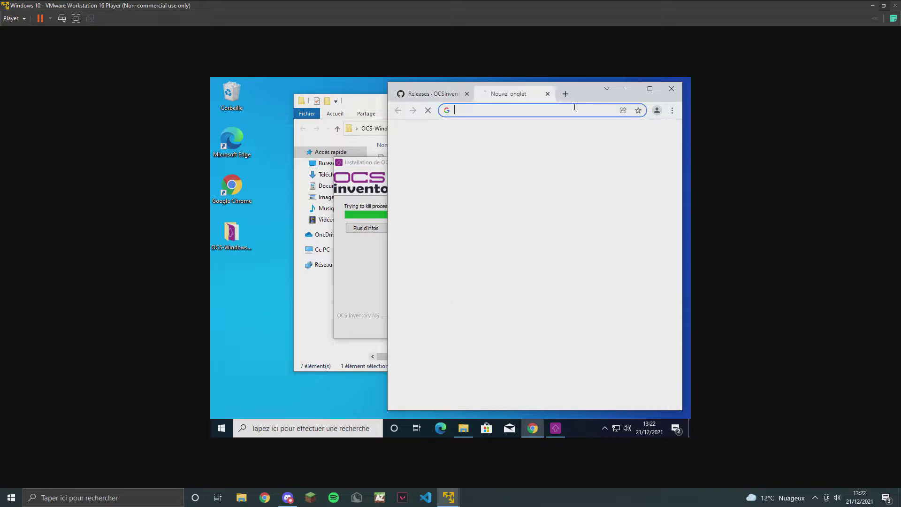
pyautogui.doubleClick(551, 91)
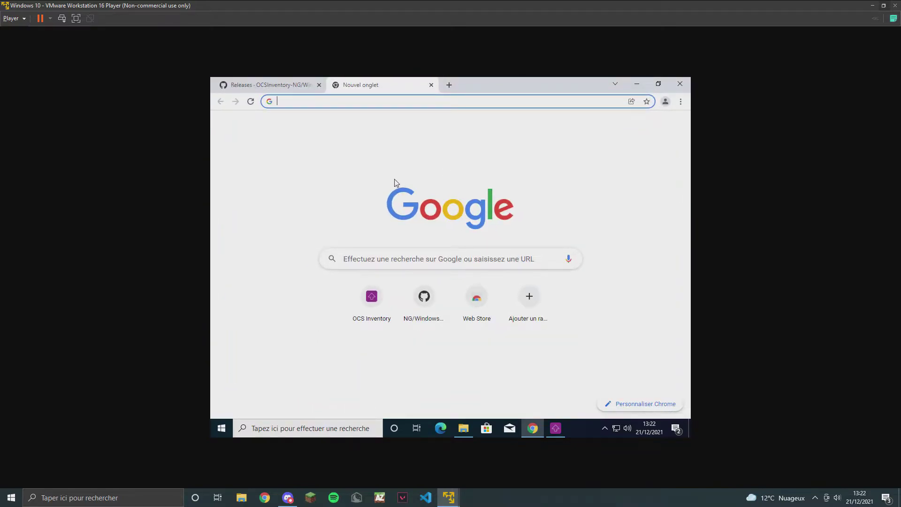
pyautogui.write('192.')
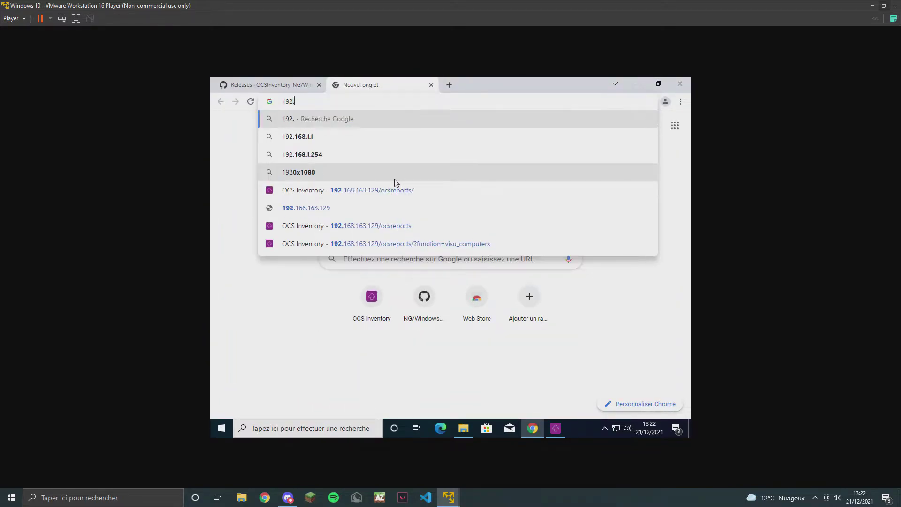
pyautogui.write('168.')
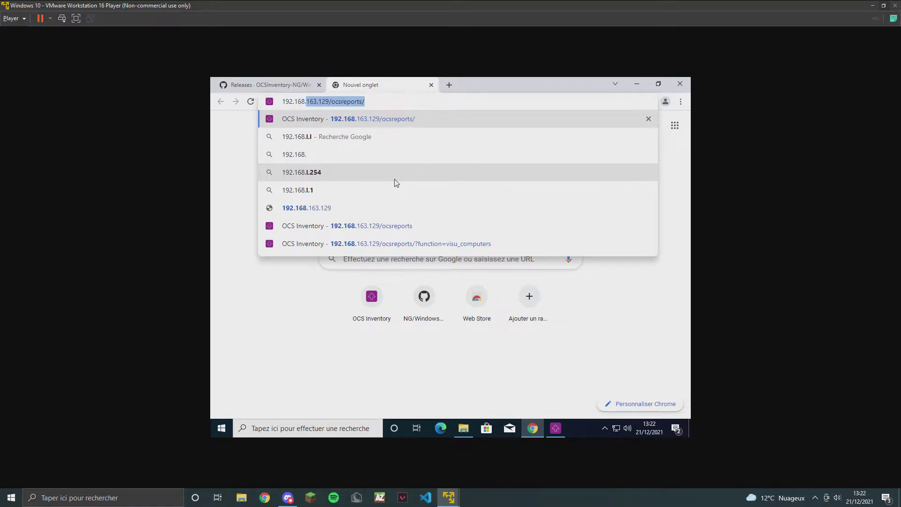
pyautogui.write('163.1')
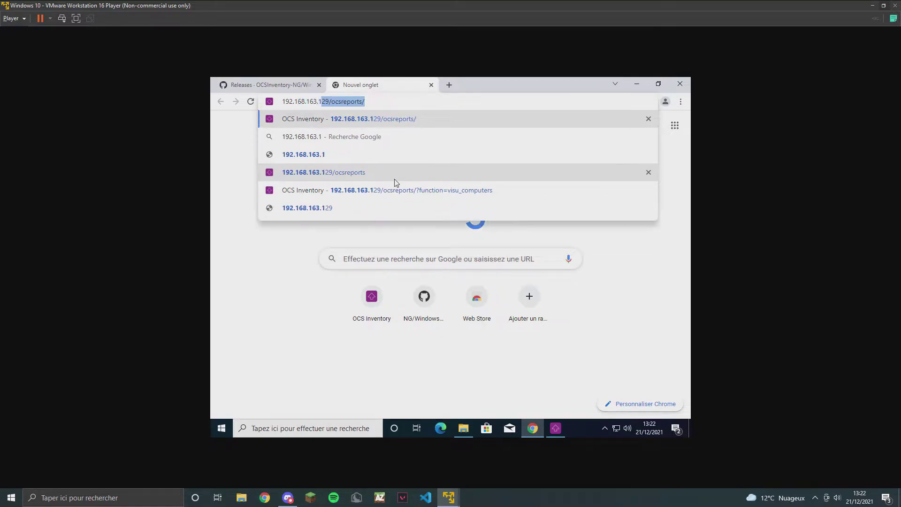
pyautogui.write('29/ocsreports')
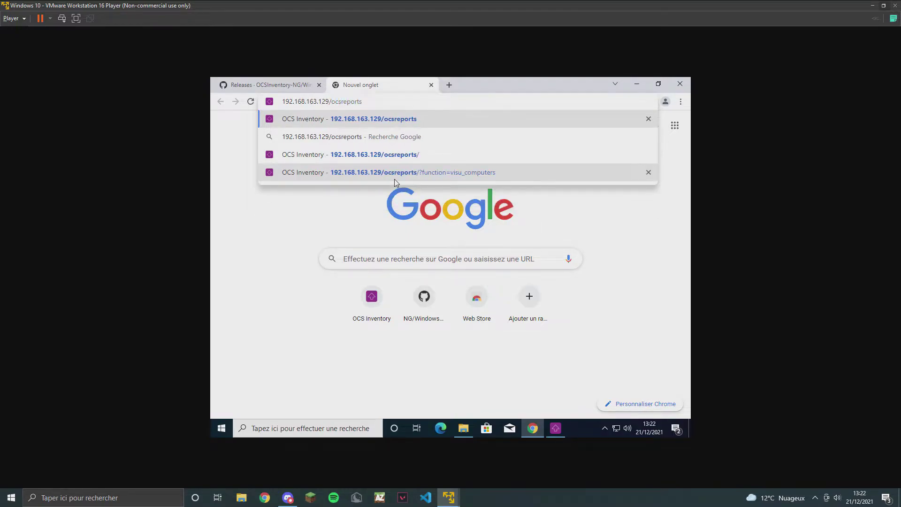
pyautogui.press('Return')
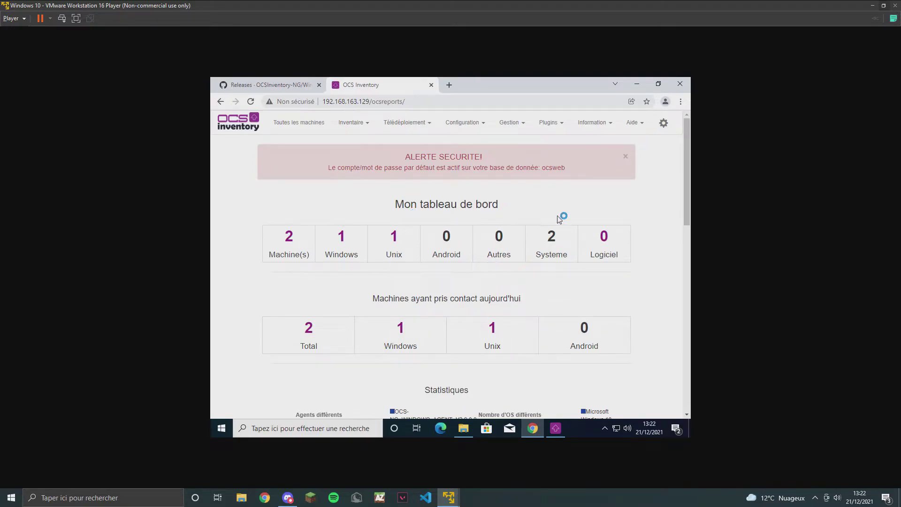
pyautogui.click(663, 123)
pyautogui.click(640, 173)
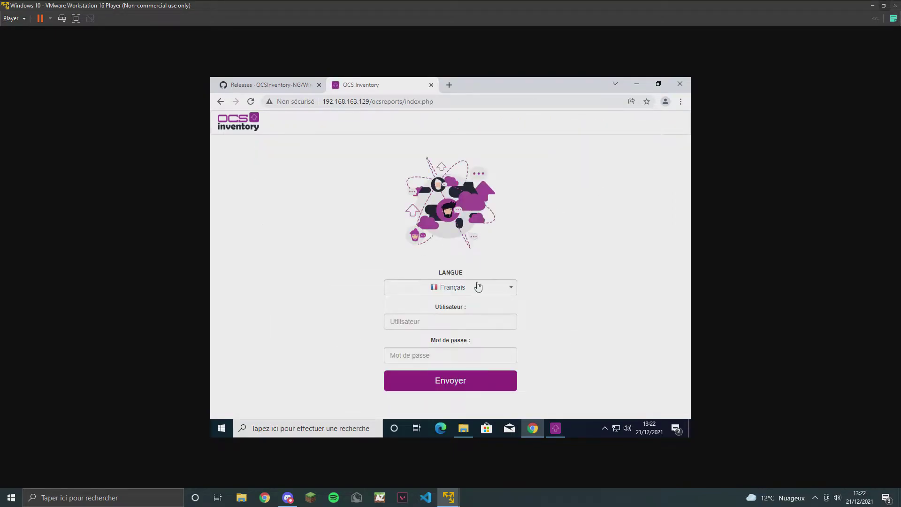
# Log back in to the OCS console with the admin user name and password.
pyautogui.click(426, 319)
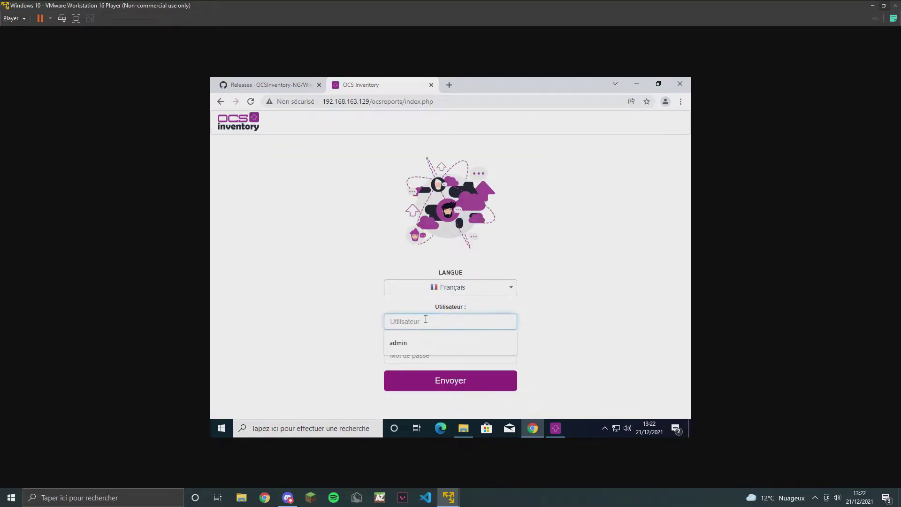
pyautogui.write('adm')
pyautogui.press('Down')
pyautogui.press('Return')
pyautogui.click(416, 355)
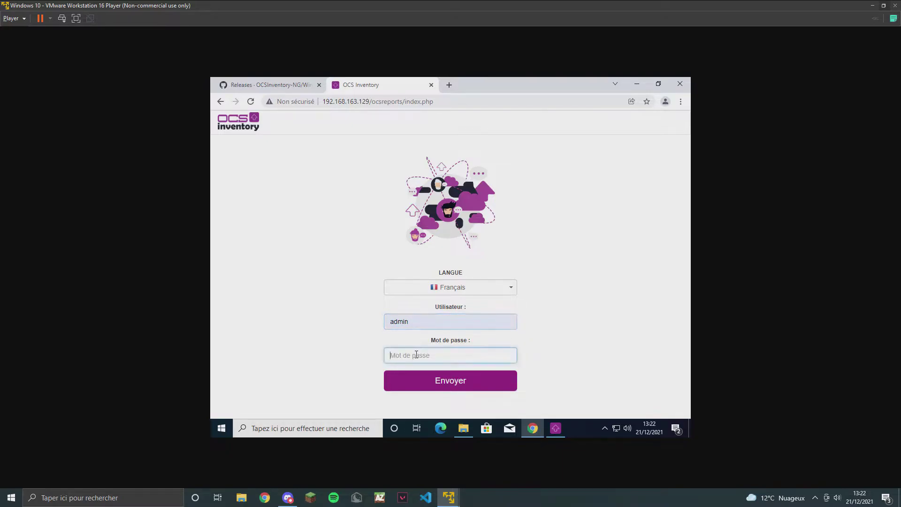
pyautogui.write('adm')
pyautogui.click(490, 381)
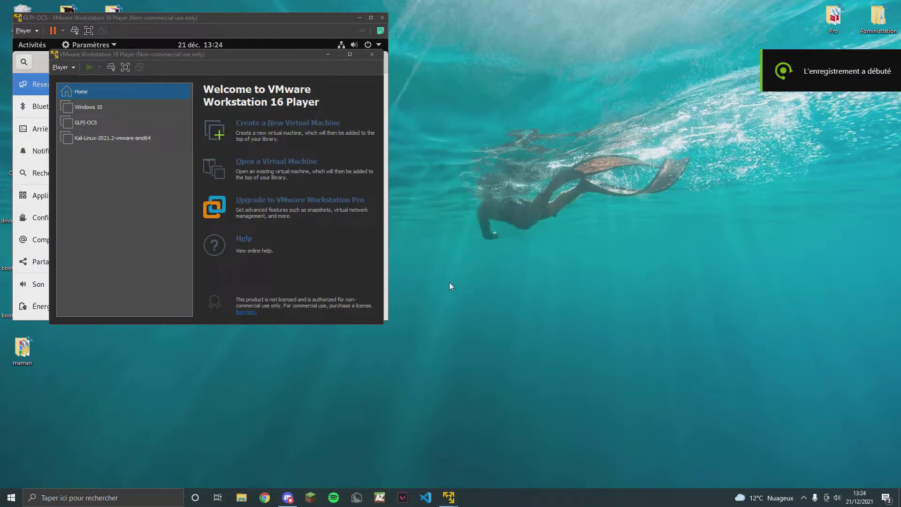
# Start a new virtual machine that installs from the CentOS-8.5.2111-x86_64-boot ISO image.
pyautogui.click(317, 129)
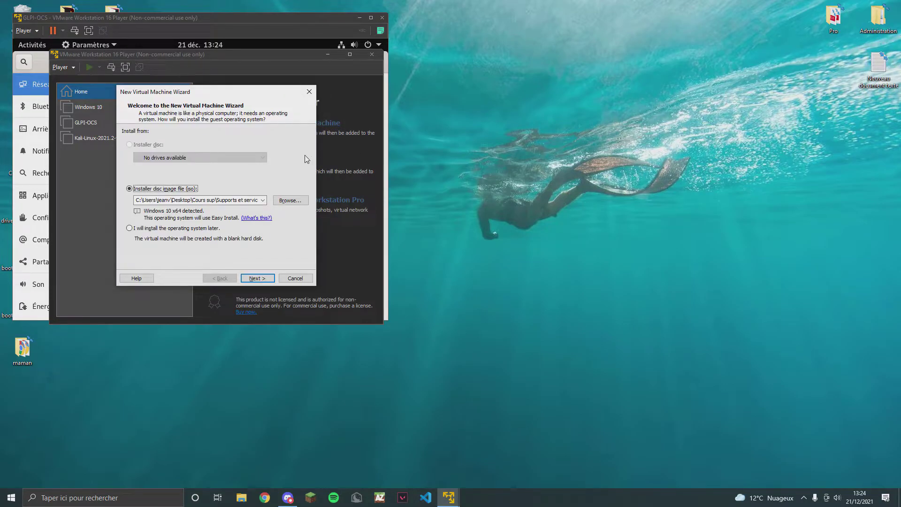
pyautogui.click(287, 201)
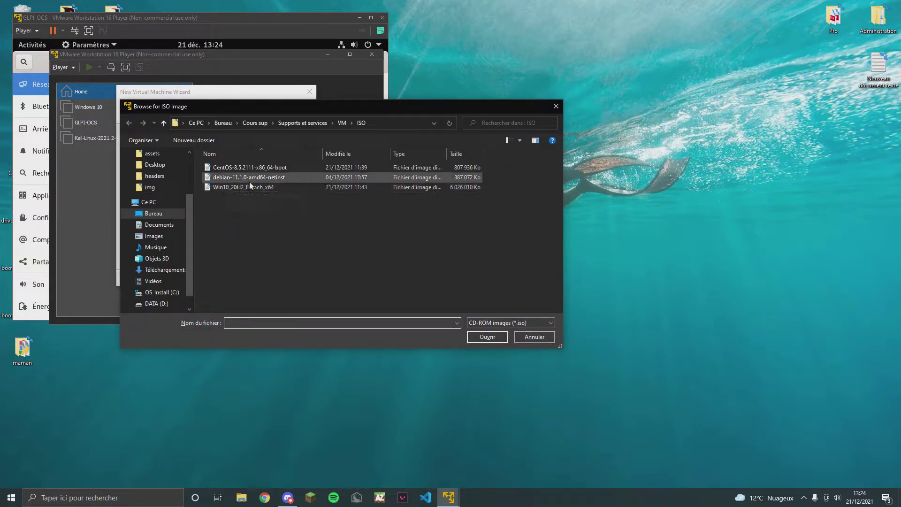
pyautogui.click(256, 169)
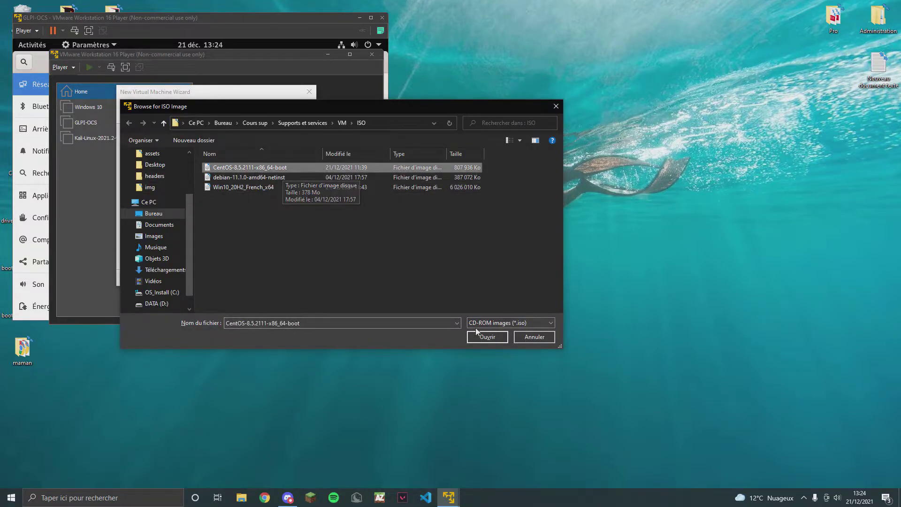
pyautogui.click(483, 336)
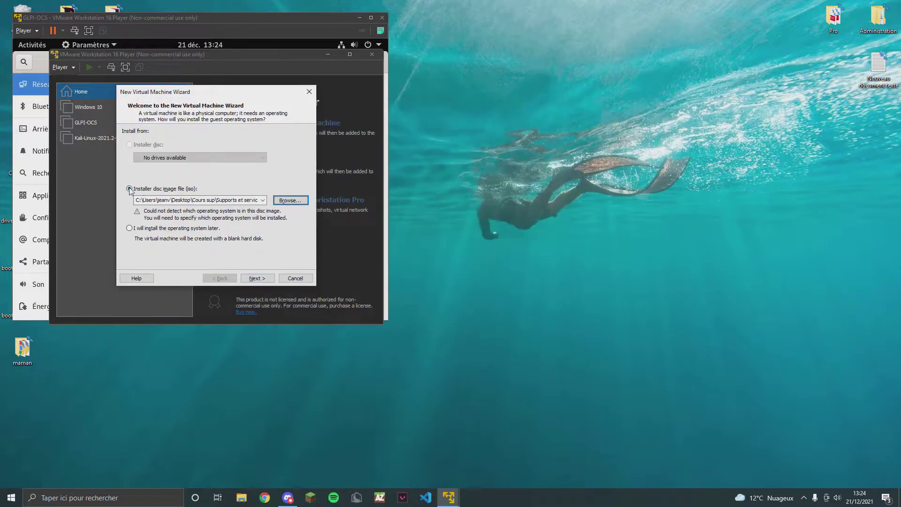
pyautogui.click(209, 202)
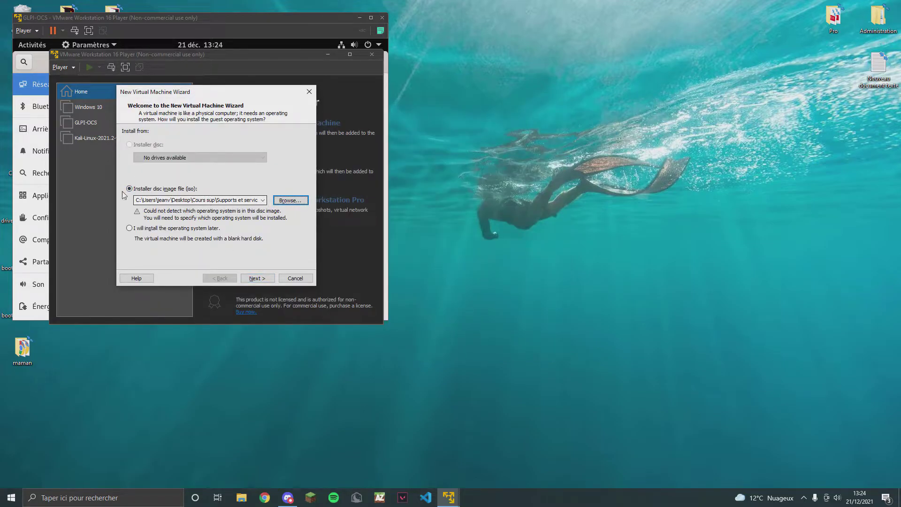
# Set the guest operating system to Linux, version CentOS 8 64-bit.
pyautogui.click(257, 278)
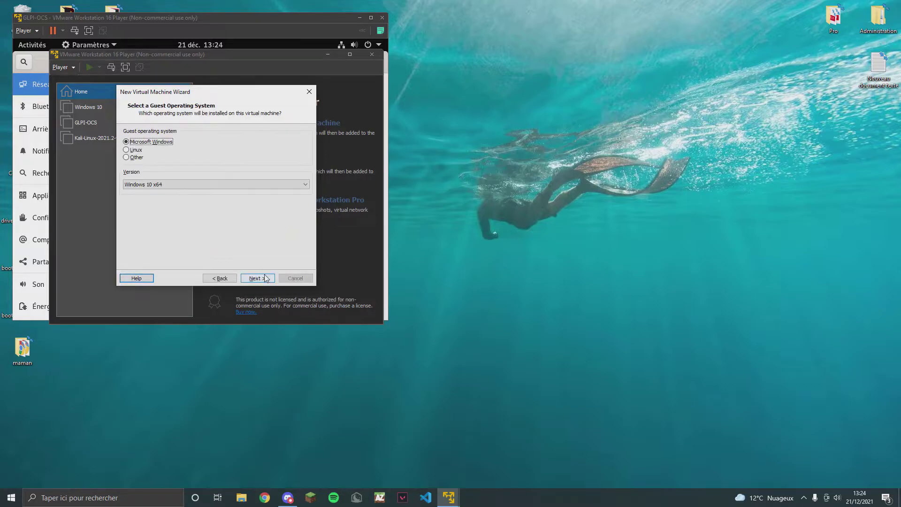
pyautogui.click(132, 150)
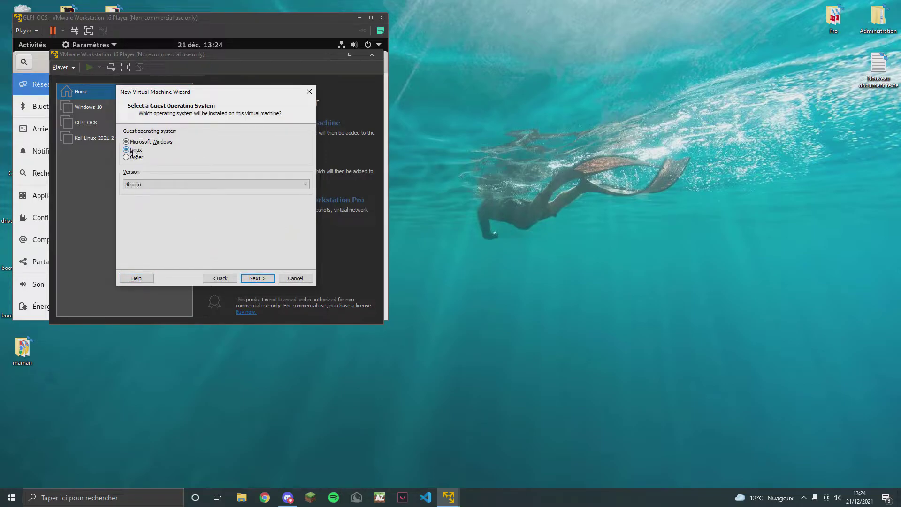
pyautogui.click(191, 185)
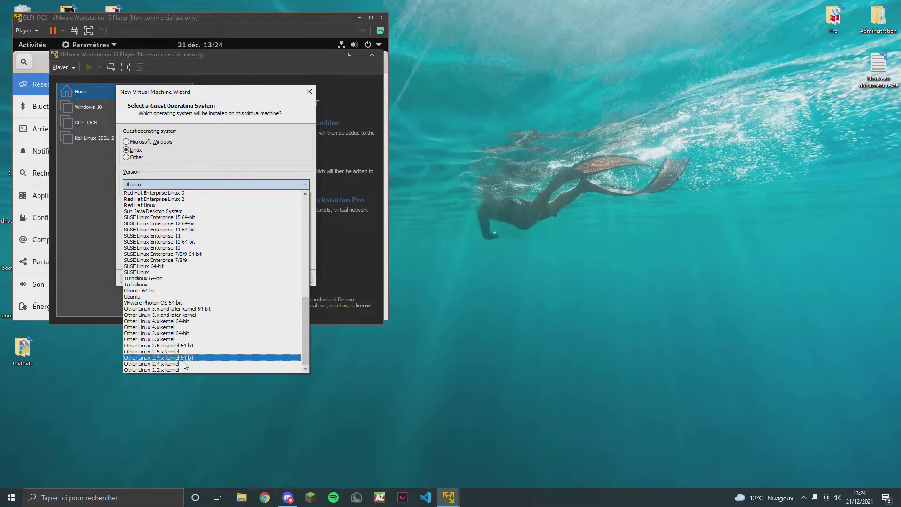
pyautogui.scroll(10, 226, 347)
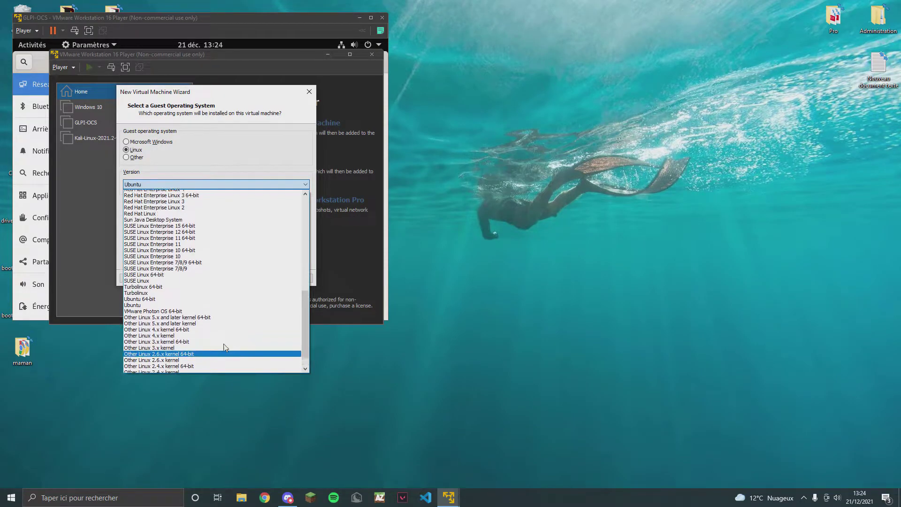
pyautogui.scroll(5, 225, 347)
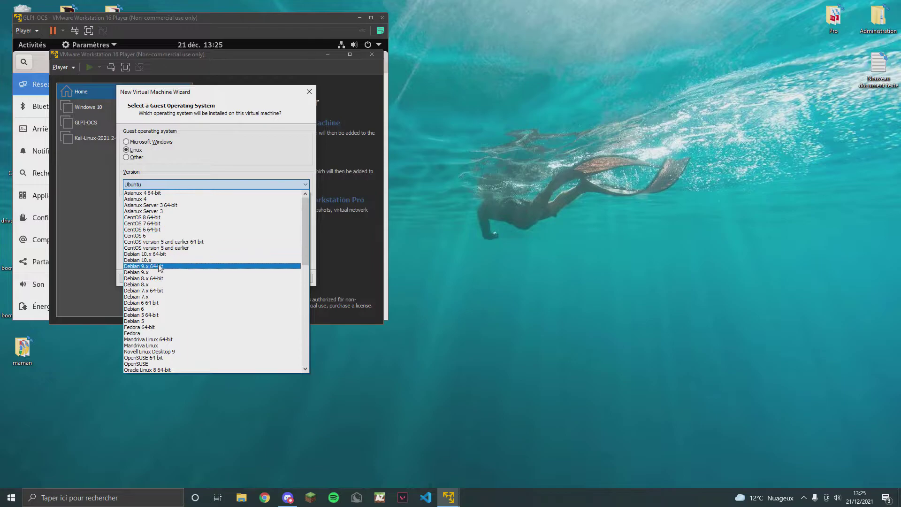
pyautogui.click(152, 218)
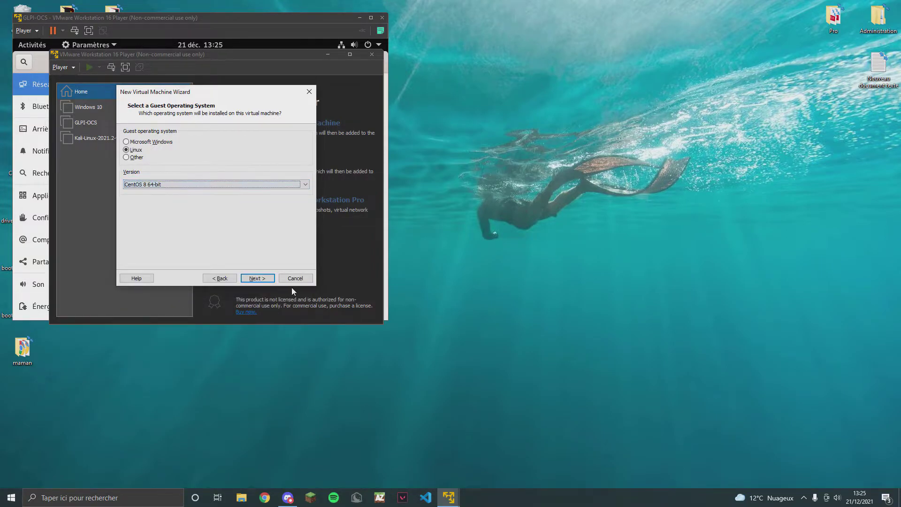
# Name the virtual machine 'CentOS 8' and keep the 20 GB disk size.
pyautogui.click(257, 278)
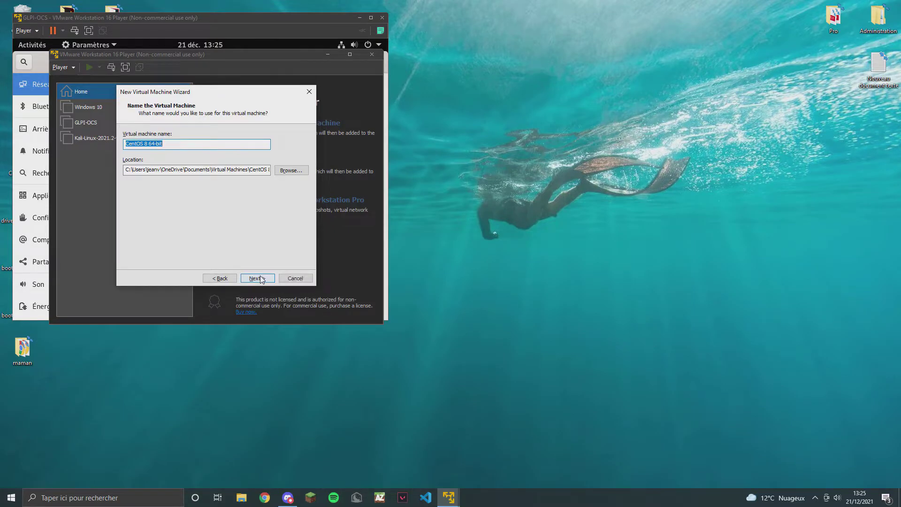
pyautogui.moveTo(161, 143); pyautogui.dragTo(146, 143)
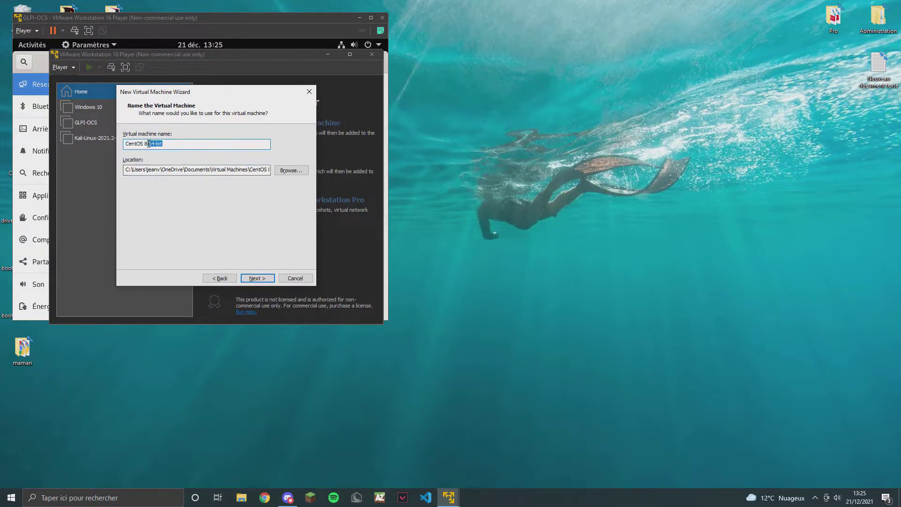
pyautogui.press('BackSpace')
pyautogui.click(259, 279)
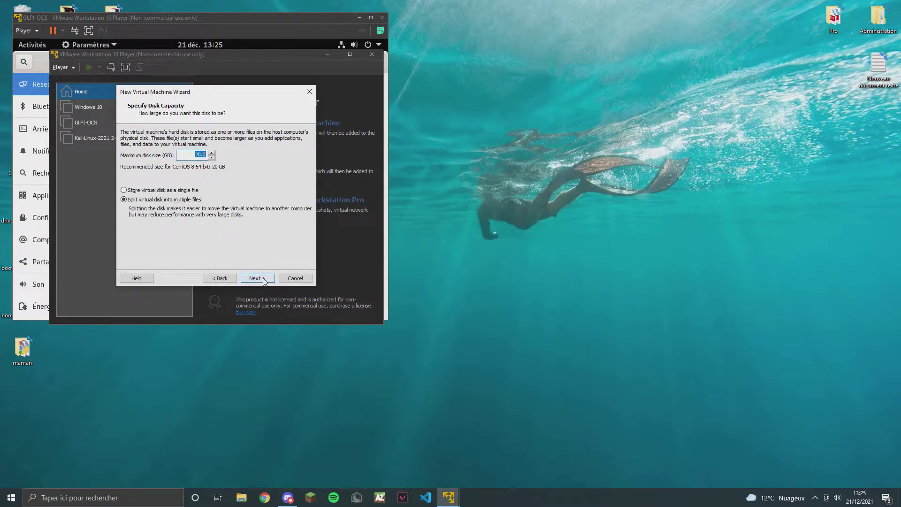
pyautogui.click(258, 278)
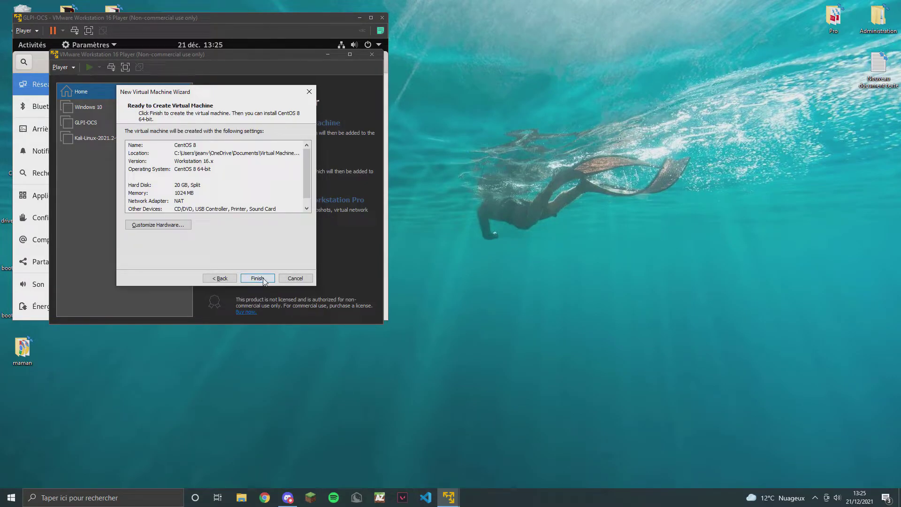
# Raise the VM memory to 2048 MB and finish creating the virtual machine.
pyautogui.click(160, 225)
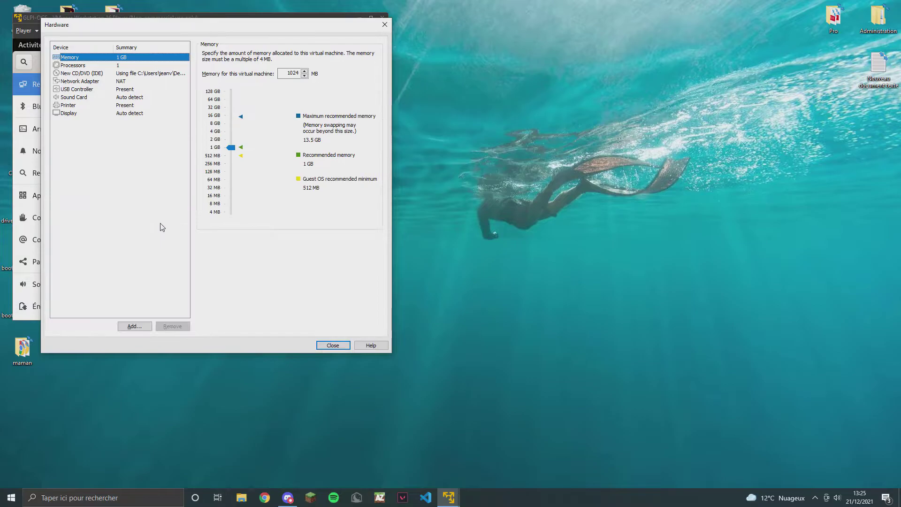
pyautogui.moveTo(230, 148); pyautogui.dragTo(234, 144)
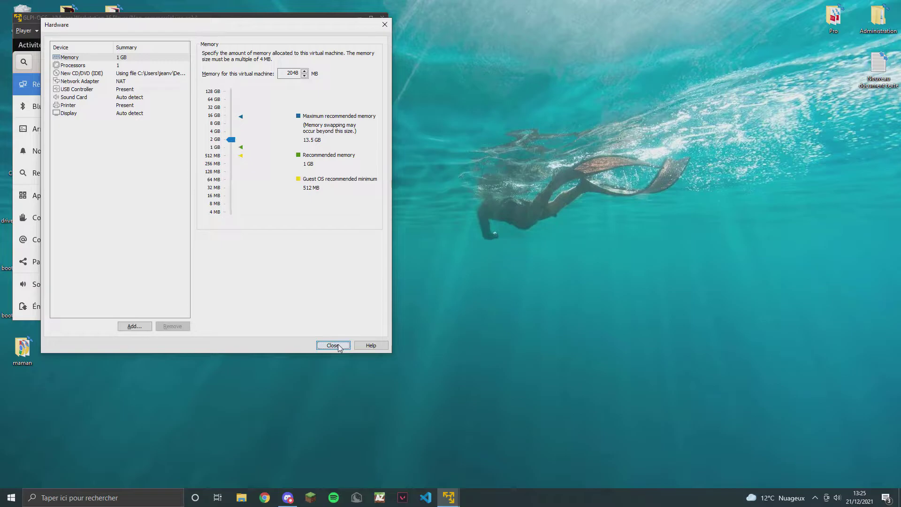
pyautogui.click(334, 344)
pyautogui.click(259, 278)
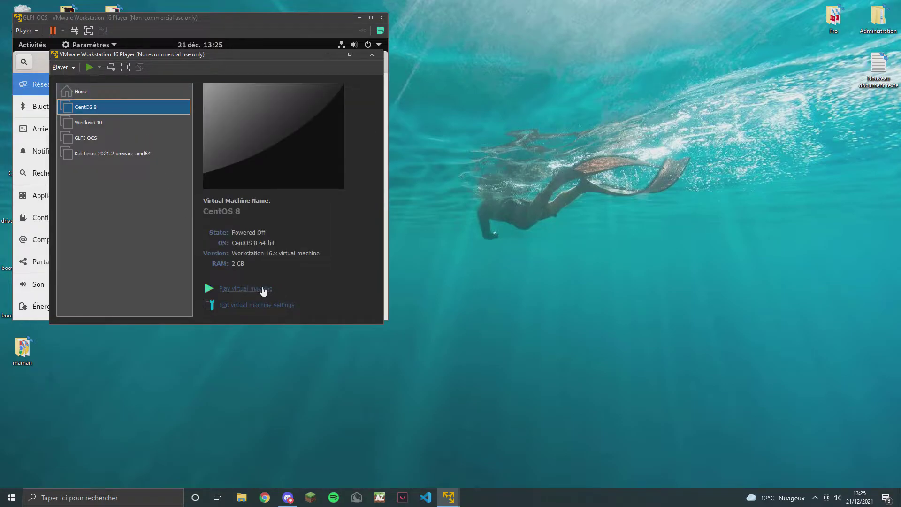
# Power on the CentOS 8 VM in full screen and boot Install CentOS Linux 8.
pyautogui.click(263, 289)
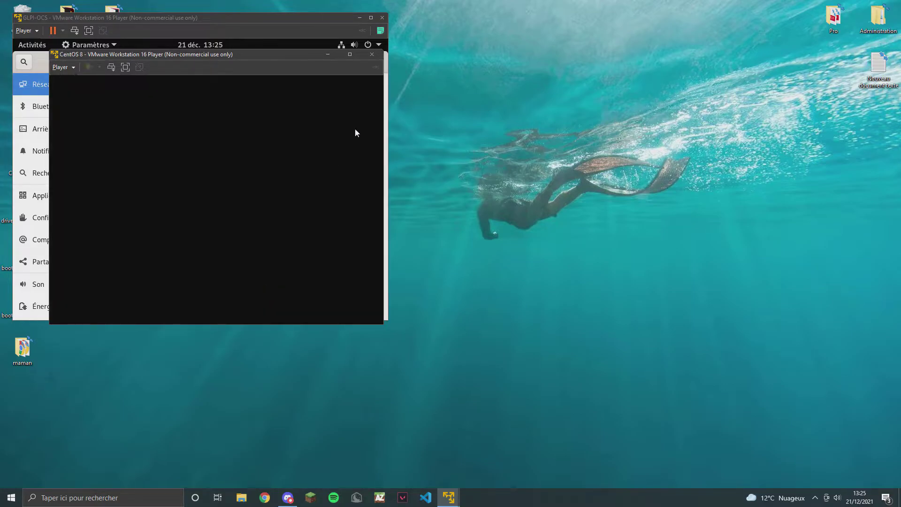
pyautogui.click(332, 55)
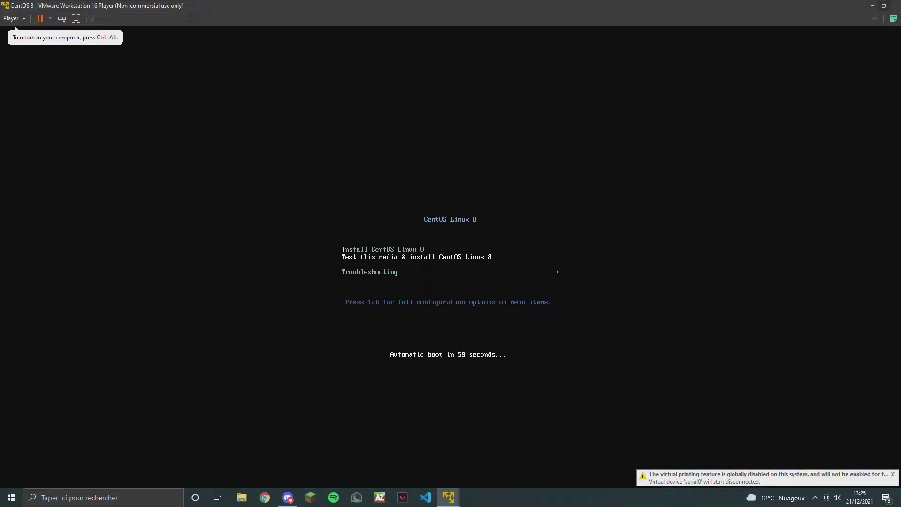
pyautogui.press('Up')
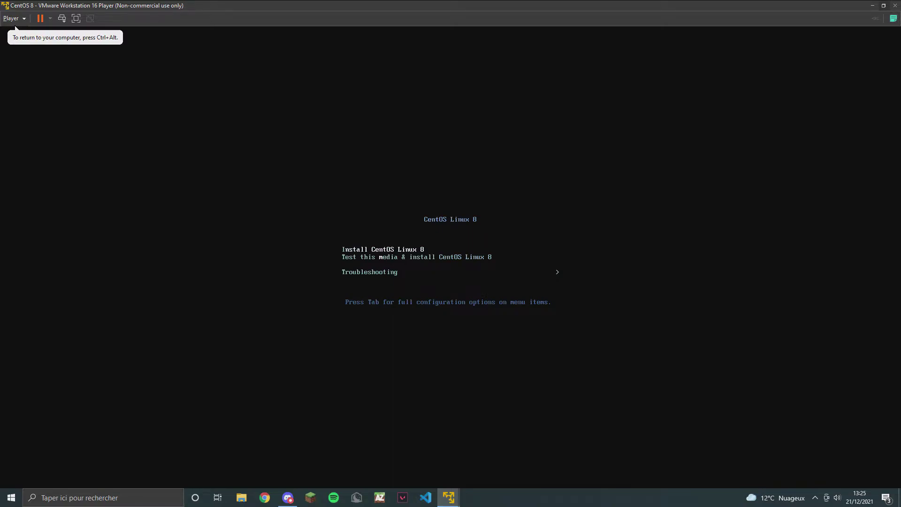
pyautogui.press('Return')
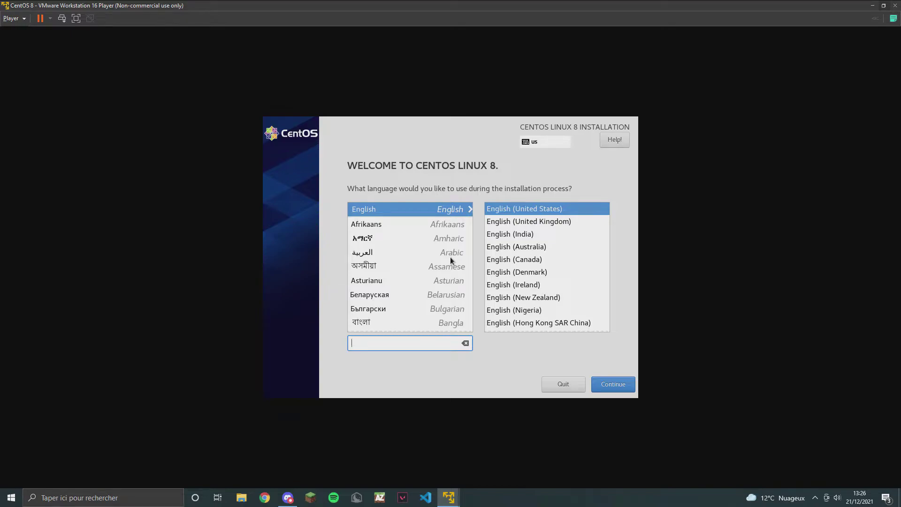
# Search 'fr', pick Français (France) as installer language, and continue to the summary.
pyautogui.write('fr')
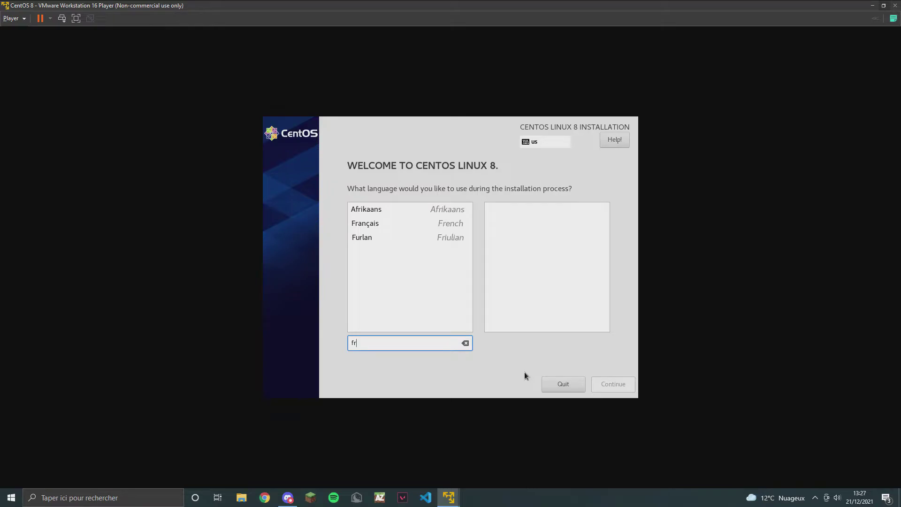
pyautogui.click(412, 224)
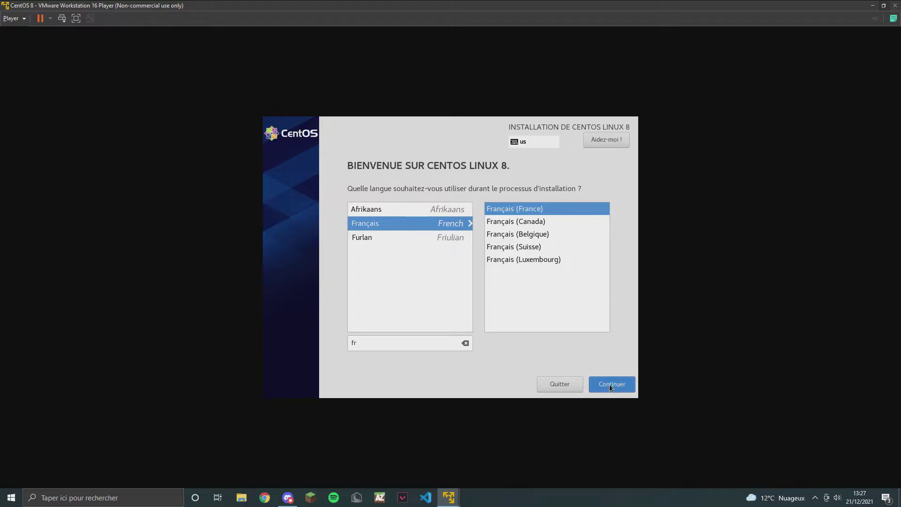
pyautogui.click(609, 384)
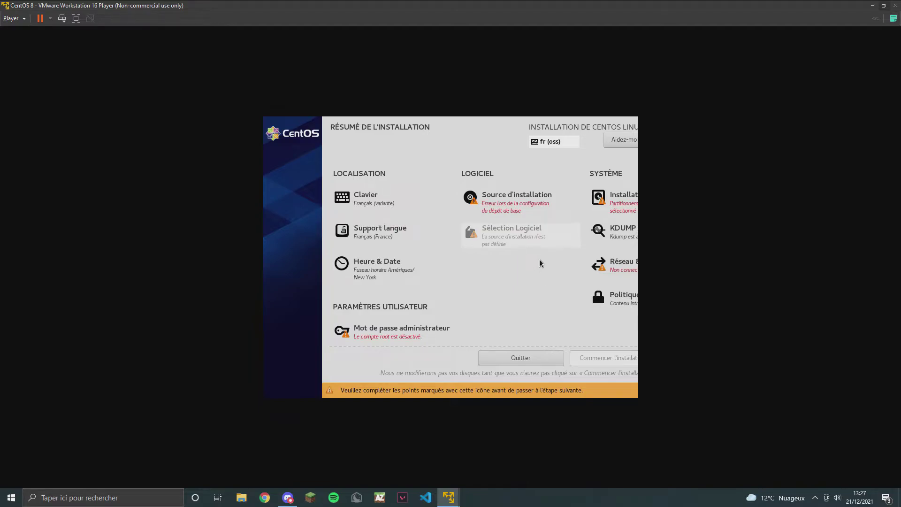
# Select the 20 GiB VMware virtual disk as destination and accept the default installation source.
pyautogui.click(617, 198)
pyautogui.click(343, 242)
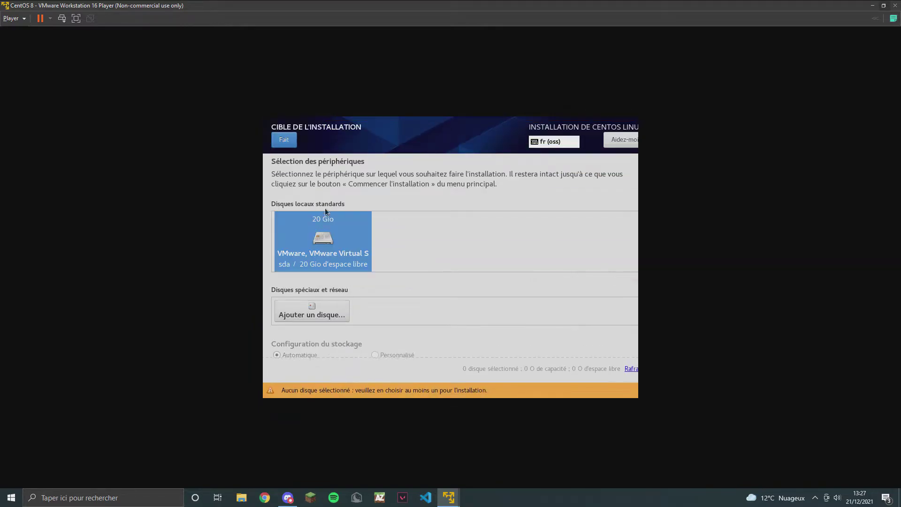
pyautogui.click(292, 143)
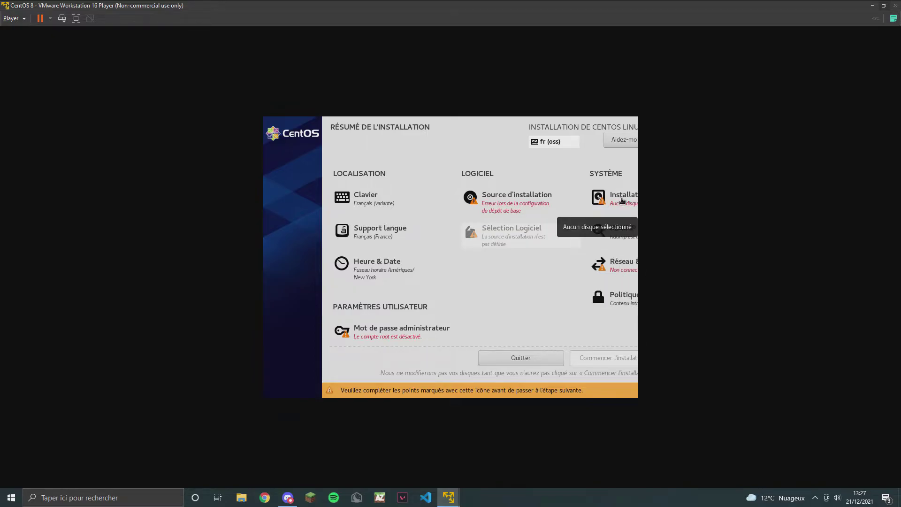
pyautogui.click(620, 202)
pyautogui.click(305, 240)
pyautogui.click(310, 241)
pyautogui.click(292, 142)
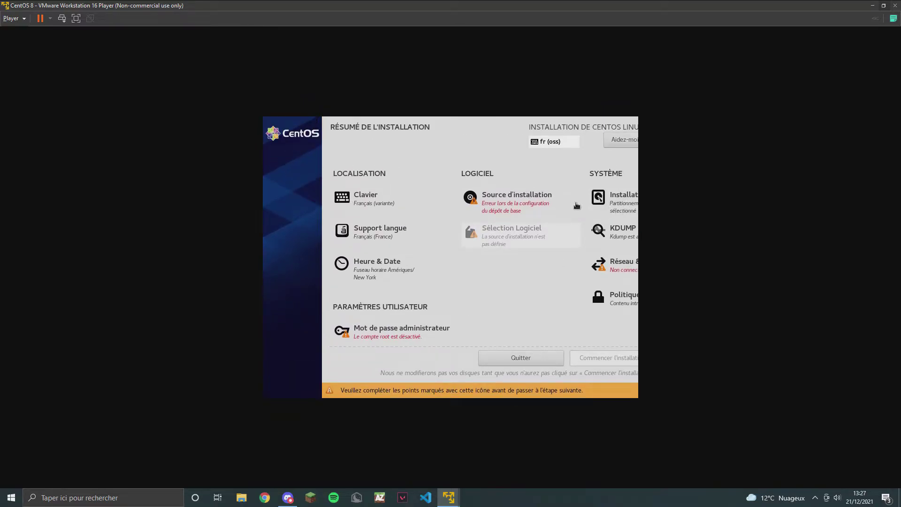
pyautogui.click(524, 195)
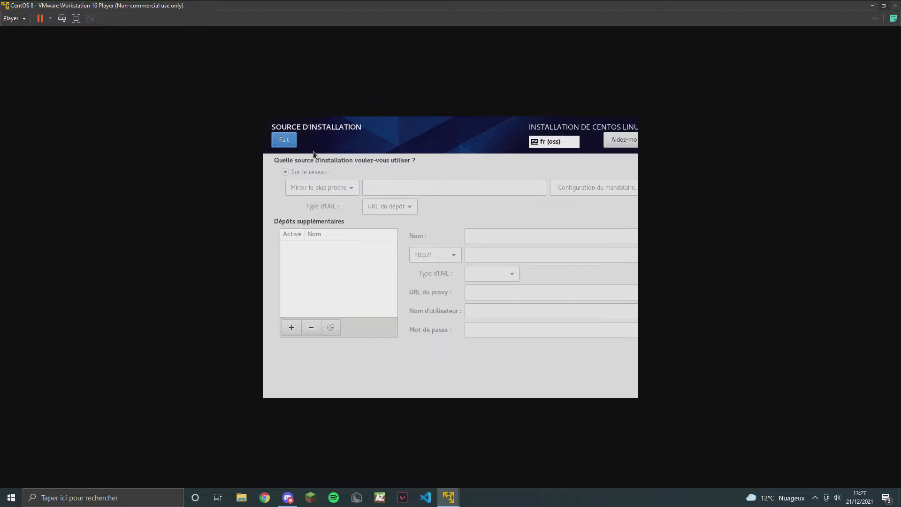
pyautogui.click(284, 140)
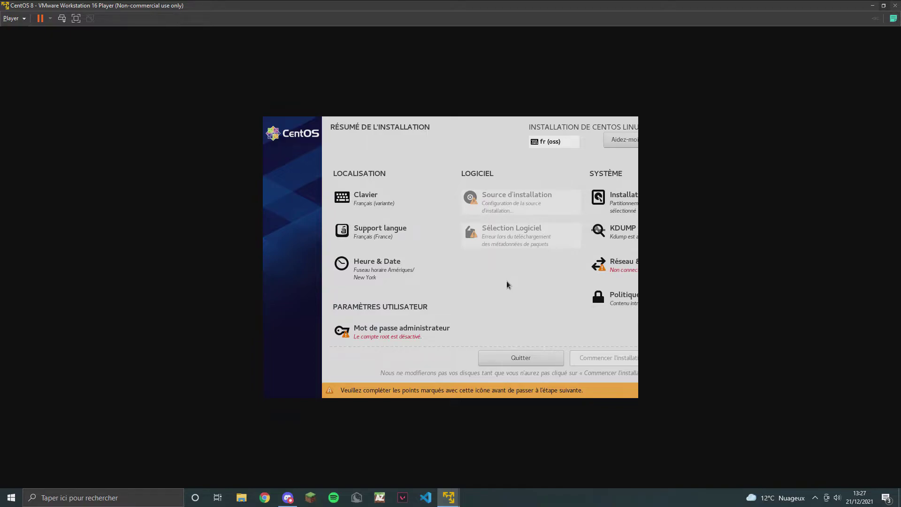
# Confirm the network settings, then enter and confirm a strong root password.
pyautogui.click(606, 268)
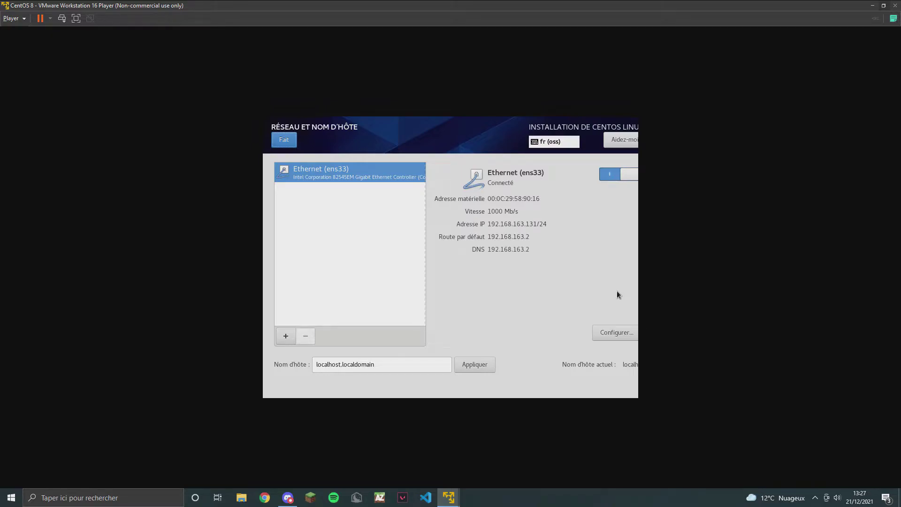
pyautogui.click(284, 139)
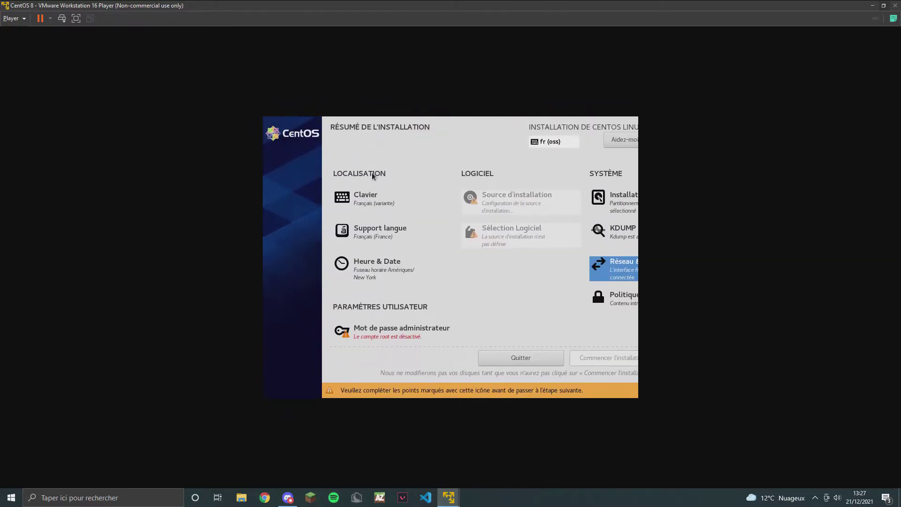
pyautogui.click(426, 333)
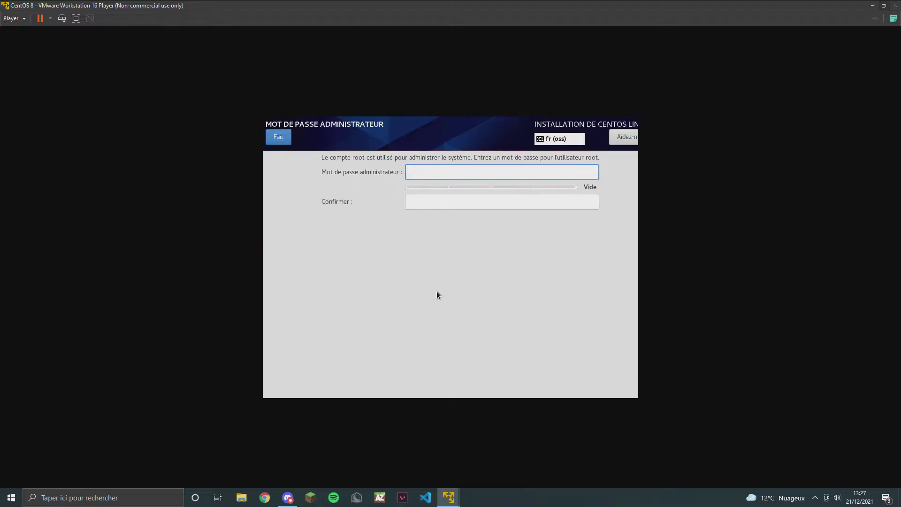
pyautogui.write('r')
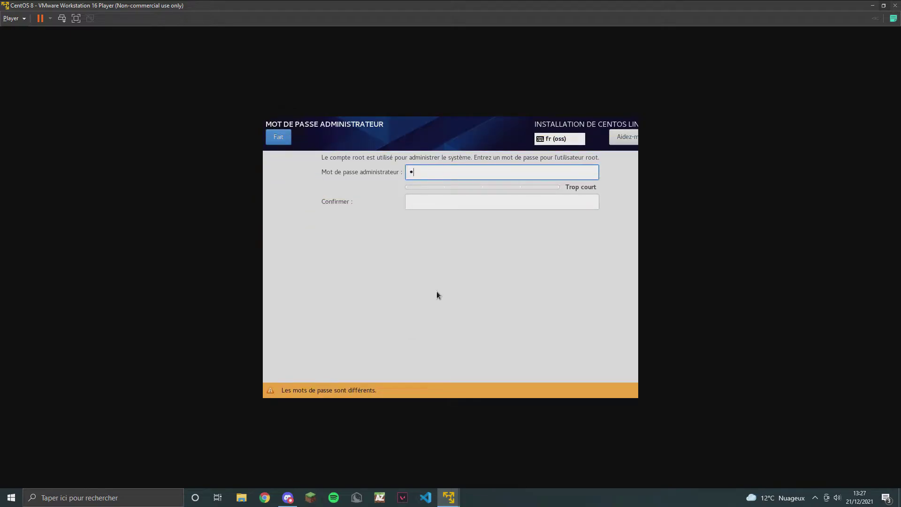
pyautogui.write('oot')
pyautogui.press('BackSpace')
pyautogui.press('BackSpace')
pyautogui.press('BackSpace')
pyautogui.press('BackSpace')
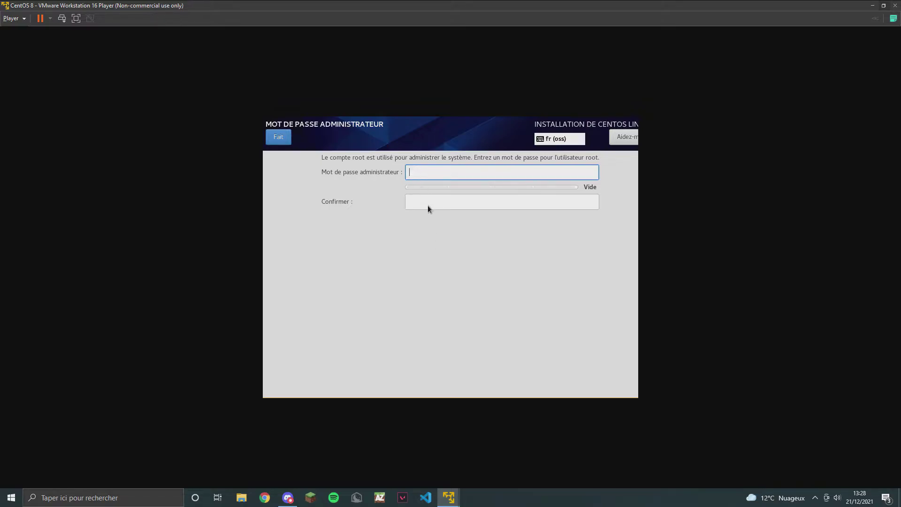
pyautogui.write('**********')
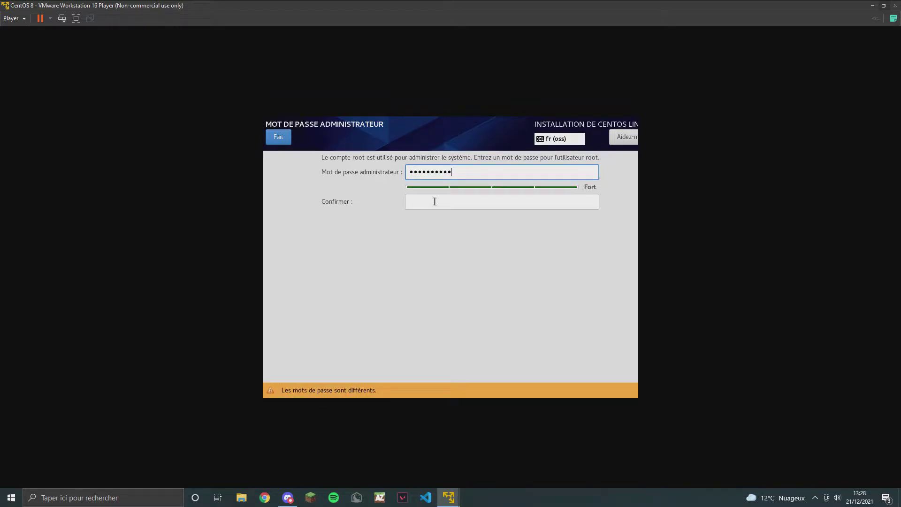
pyautogui.click(434, 204)
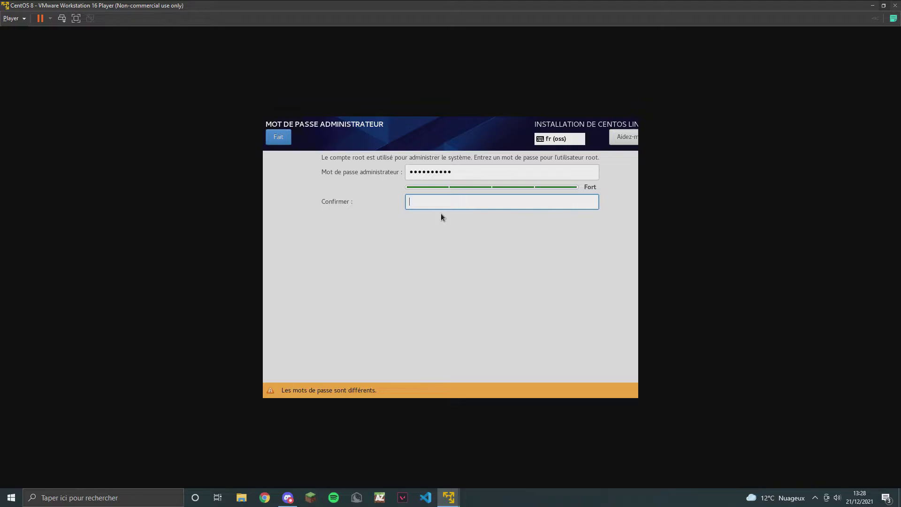
pyautogui.write('**********')
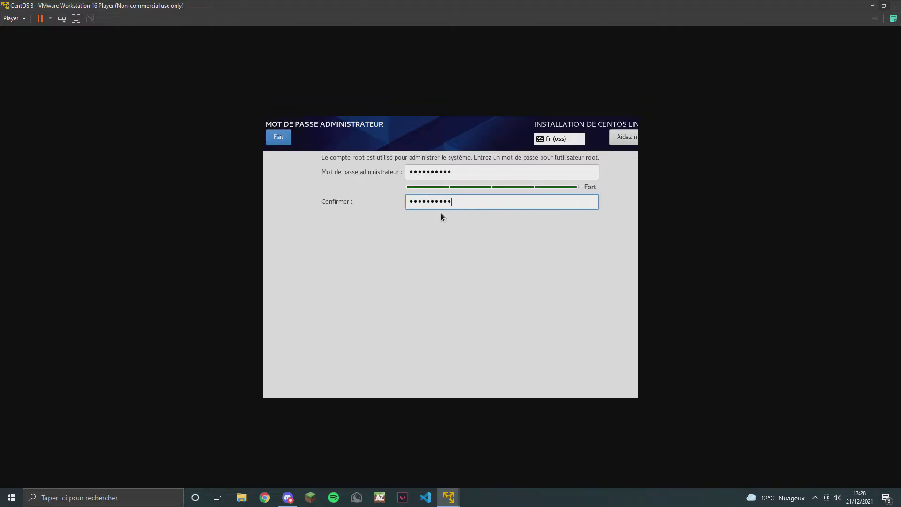
pyautogui.click(283, 137)
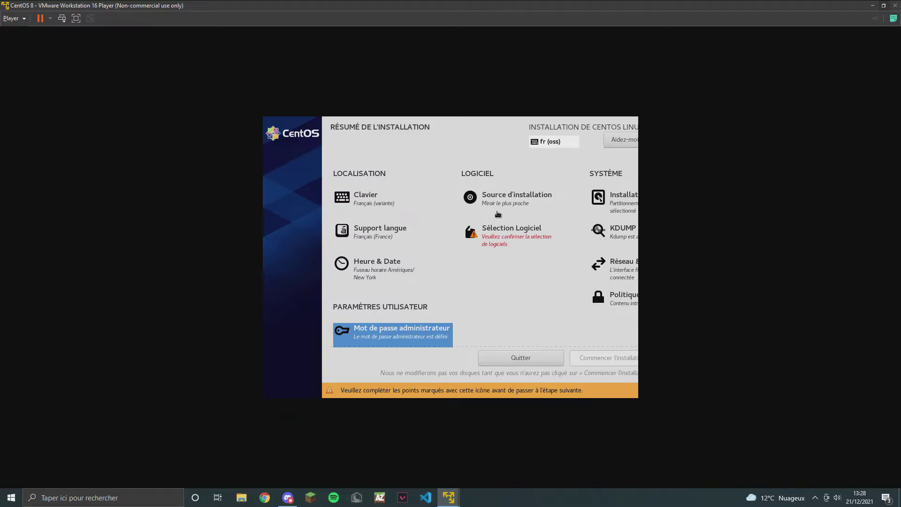
# Keep Serveur avec GUI as the software selection.
pyautogui.click(496, 236)
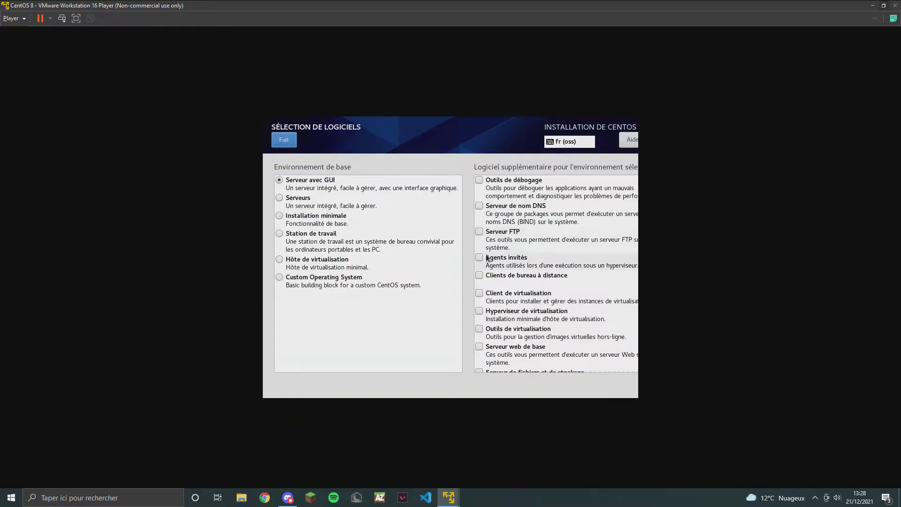
pyautogui.scroll(-4, 545, 290)
pyautogui.scroll(-3, 543, 292)
pyautogui.scroll(5, 543, 291)
pyautogui.click(290, 143)
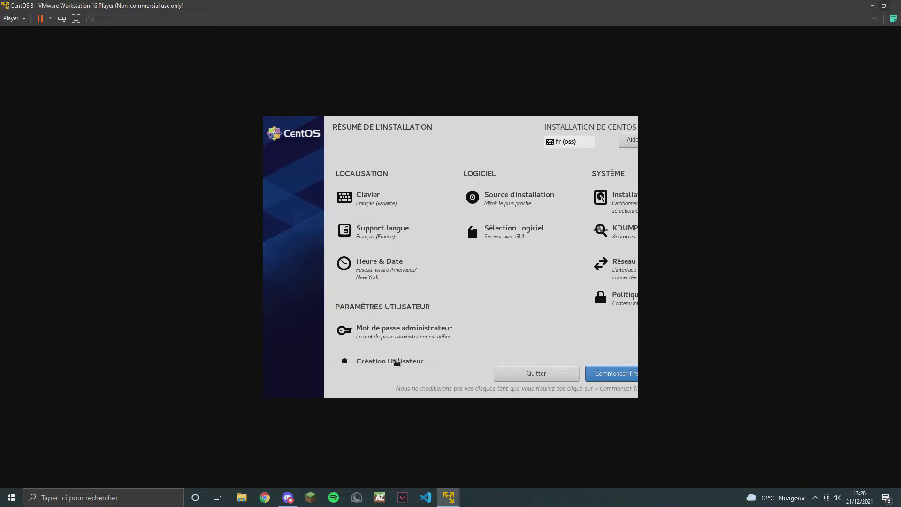
# Create an administrator user with the user's full name and a confirmed password.
pyautogui.click(396, 361)
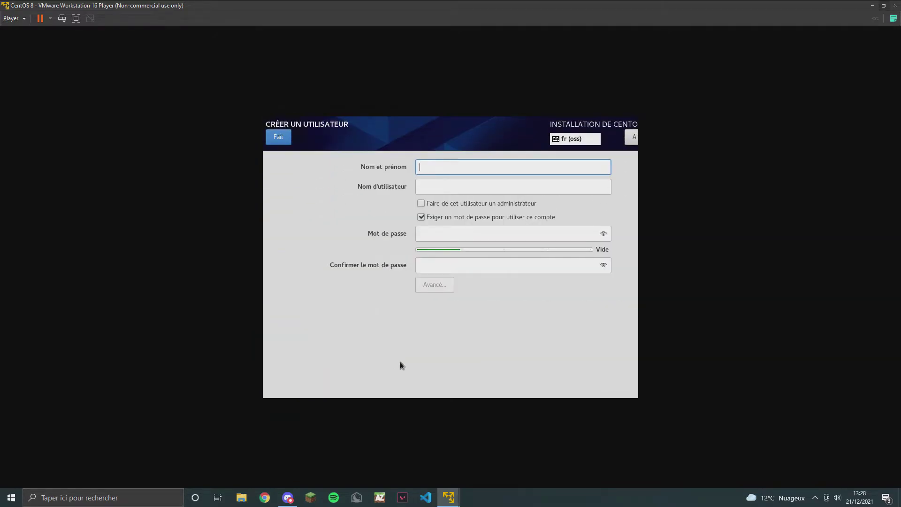
pyautogui.write('Jean ')
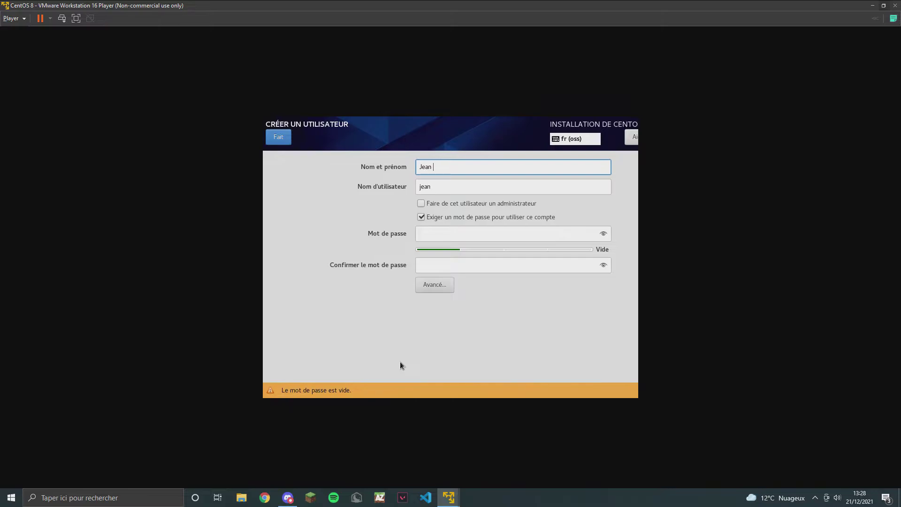
pyautogui.write('vw')
pyautogui.click(421, 203)
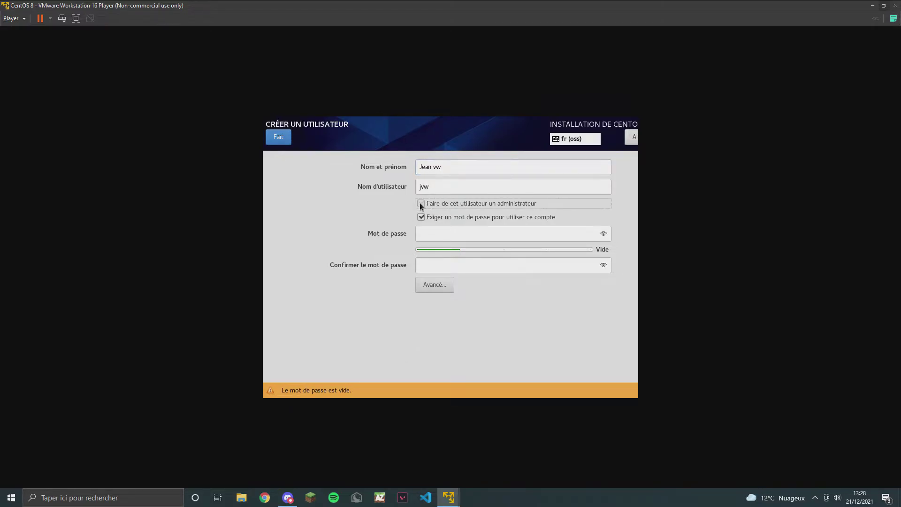
pyautogui.click(429, 234)
pyautogui.write('•••••')
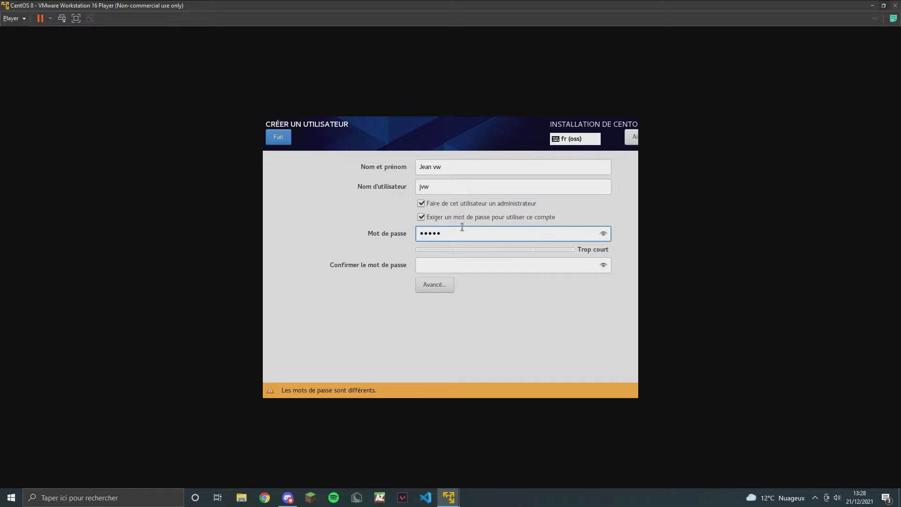
pyautogui.press('BackSpace')
pyautogui.press('BackSpace')
pyautogui.press('BackSpace')
pyautogui.press('BackSpace')
pyautogui.press('BackSpace')
pyautogui.write('•••••••••')
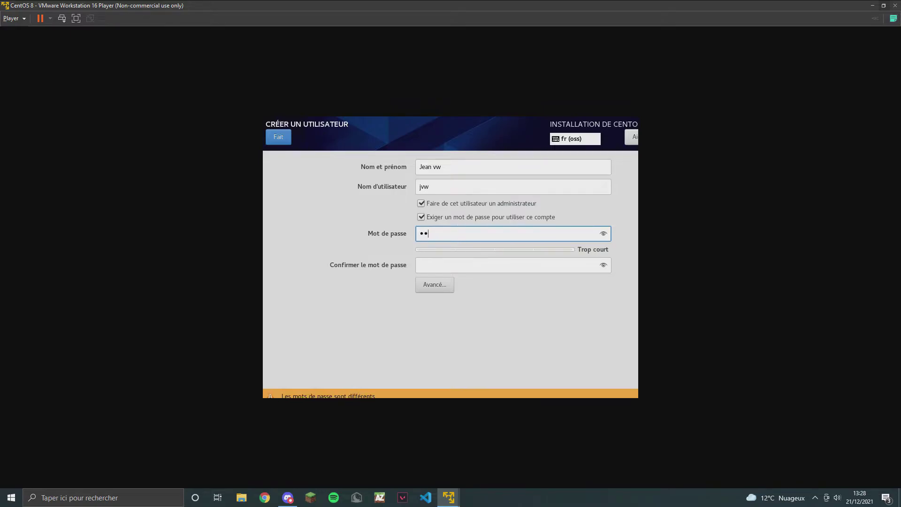
pyautogui.write('•')
pyautogui.click(467, 259)
pyautogui.write('••••••••')
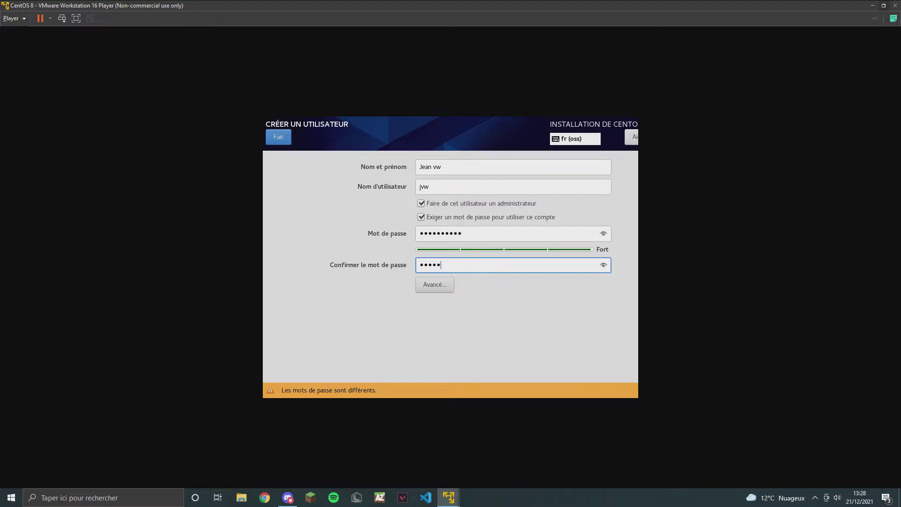
pyautogui.write('••')
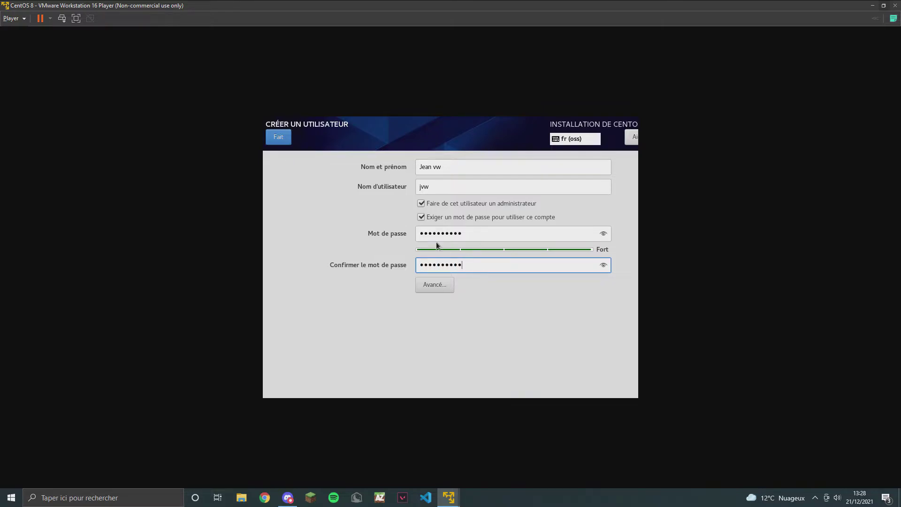
pyautogui.click(278, 136)
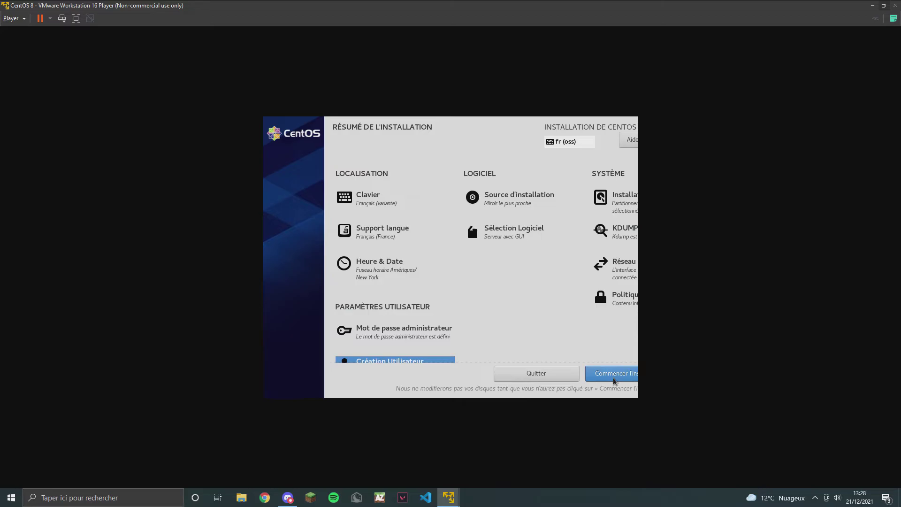
# Start the installation, accept the licence agreement, and finish the initial configuration.
pyautogui.click(614, 374)
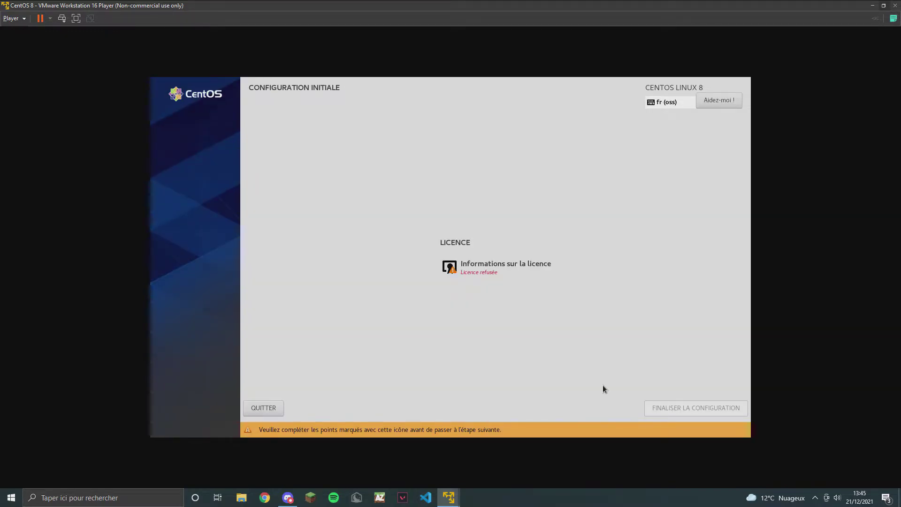
pyautogui.click(512, 267)
pyautogui.click(206, 376)
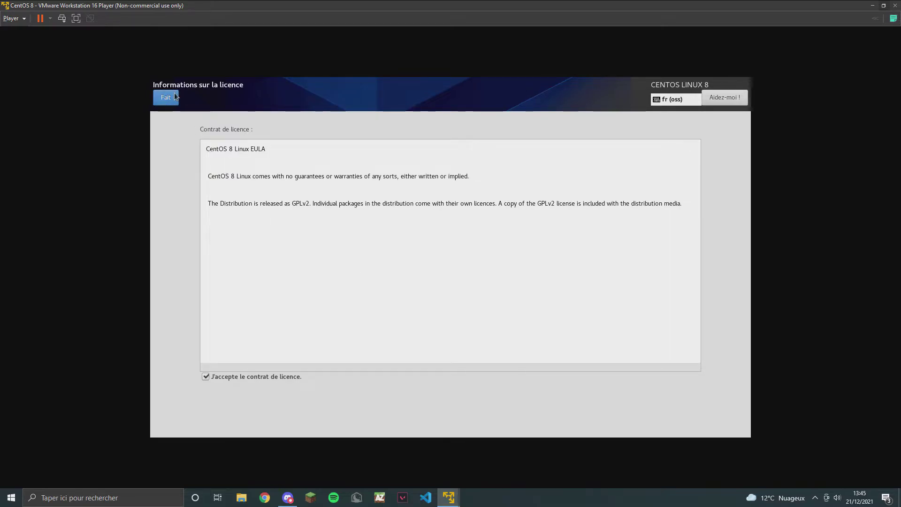
pyautogui.click(172, 96)
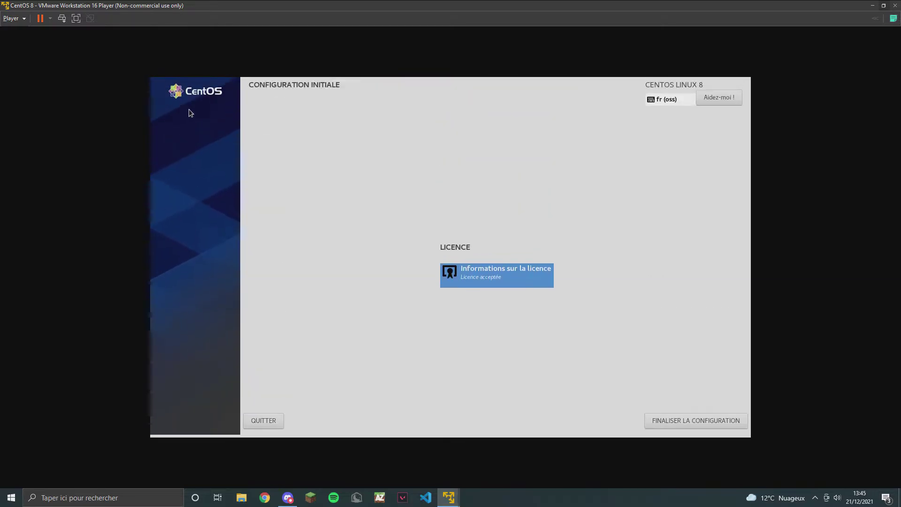
pyautogui.click(686, 422)
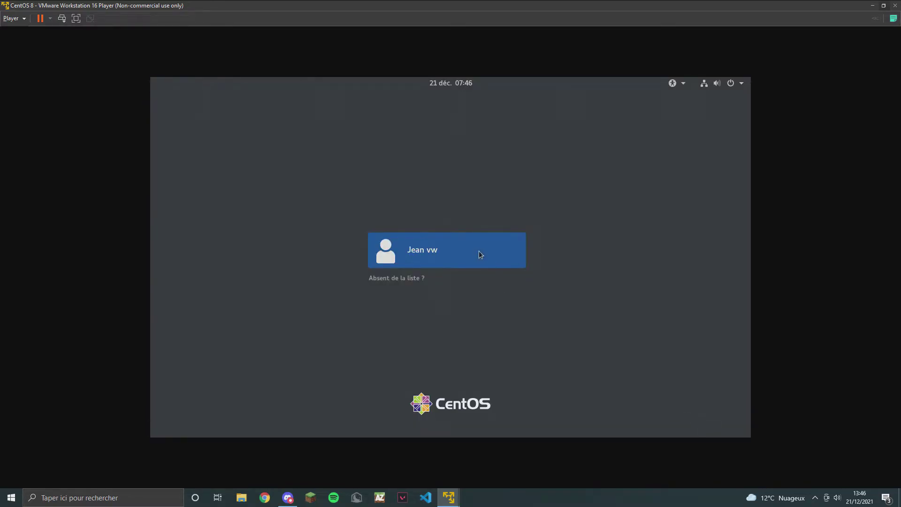
# Log in to the user account with its password.
pyautogui.click(479, 251)
pyautogui.write('•••••')
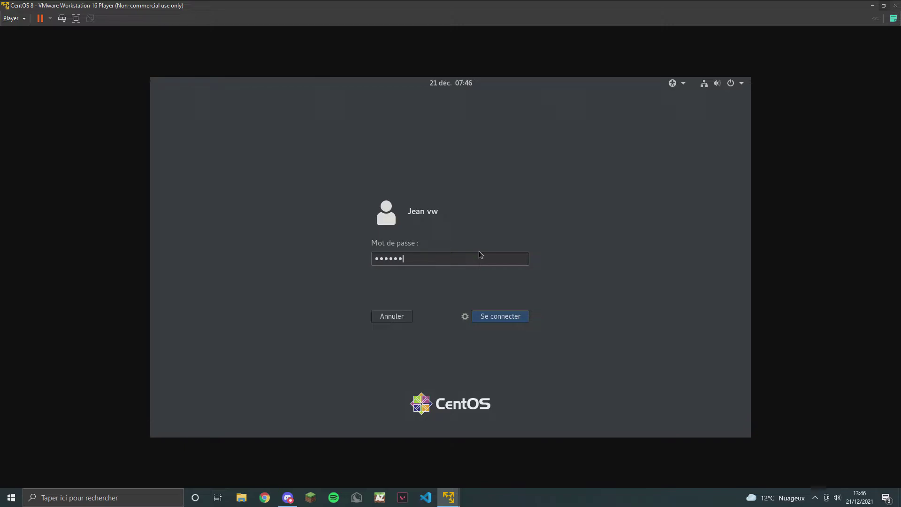
pyautogui.write('••')
pyautogui.press('Return')
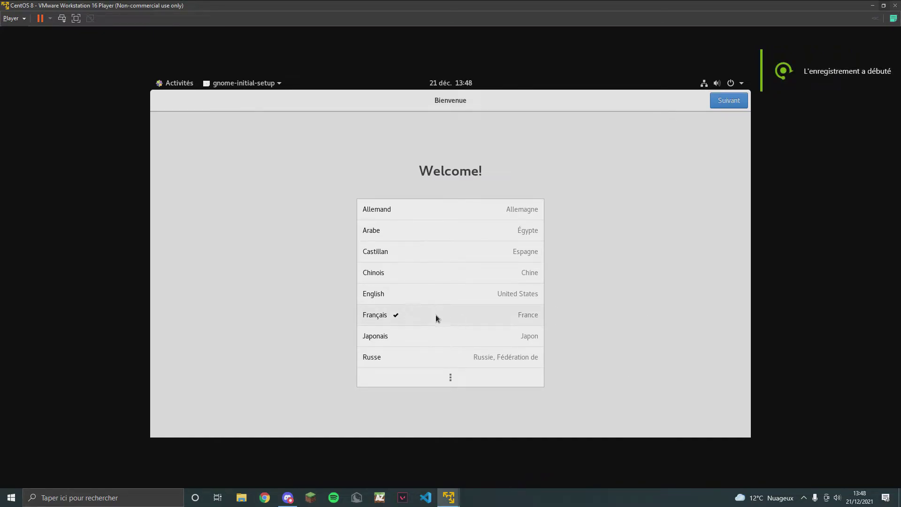
# Keep French language and keyboard, skip privacy and online accounts, and close the help window.
pyautogui.click(725, 105)
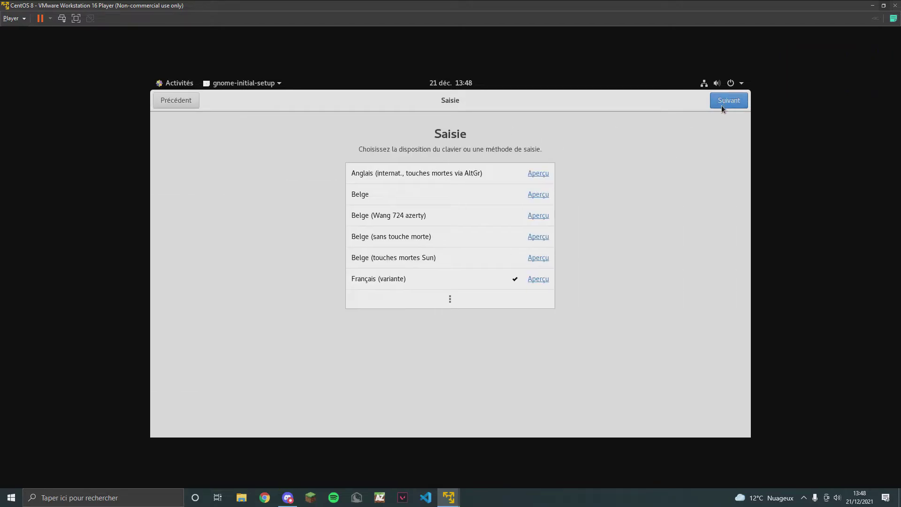
pyautogui.click(721, 105)
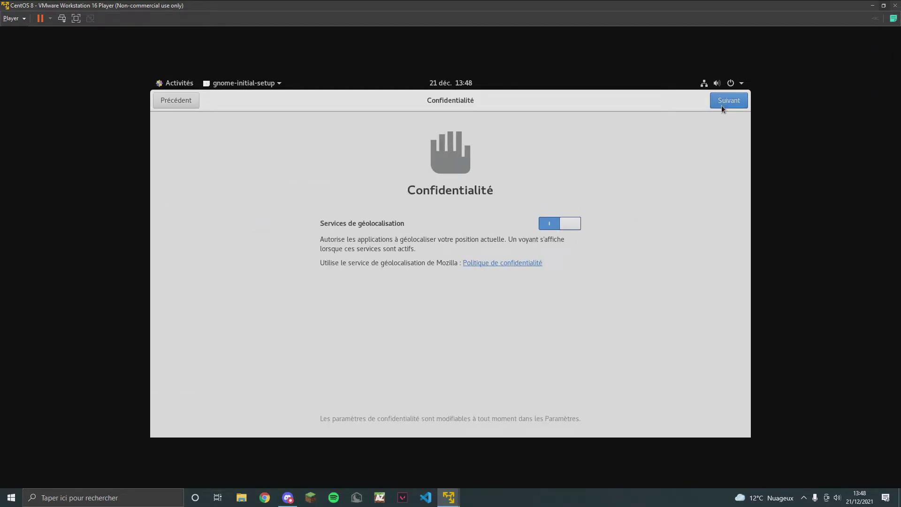
pyautogui.click(721, 105)
pyautogui.click(721, 104)
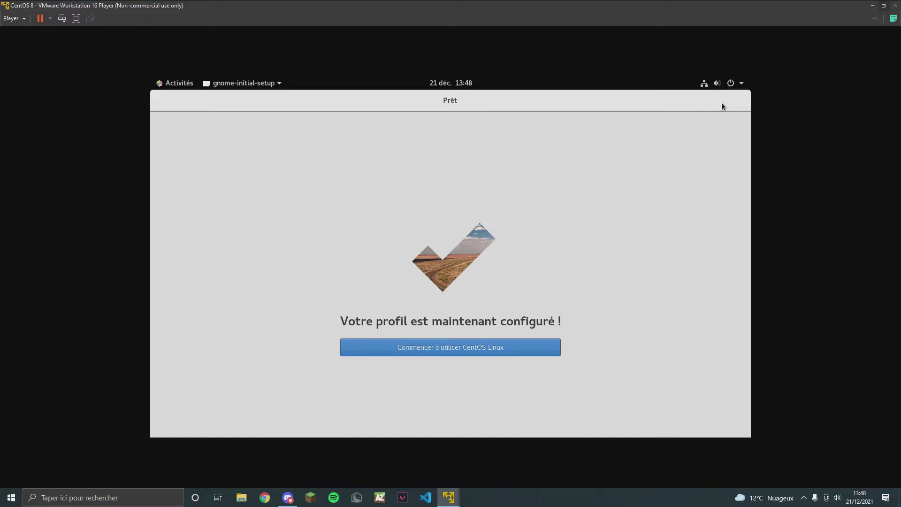
pyautogui.click(523, 346)
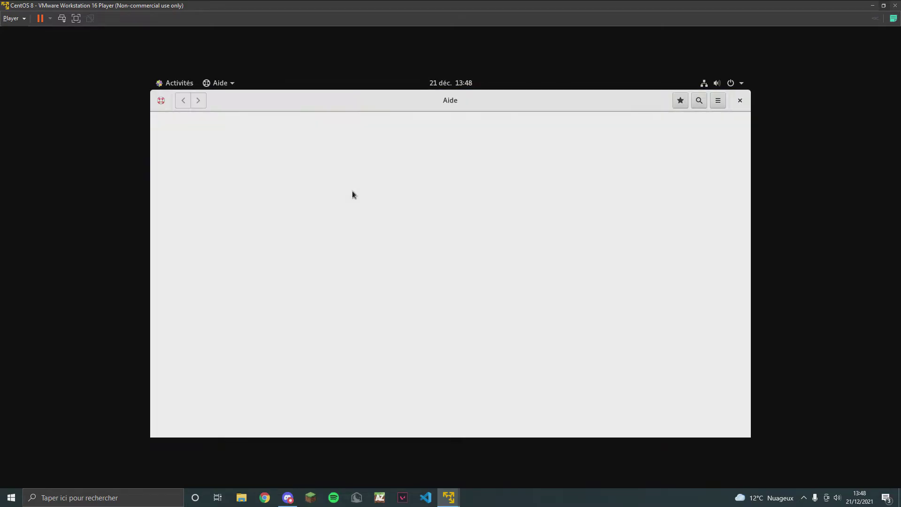
pyautogui.click(739, 101)
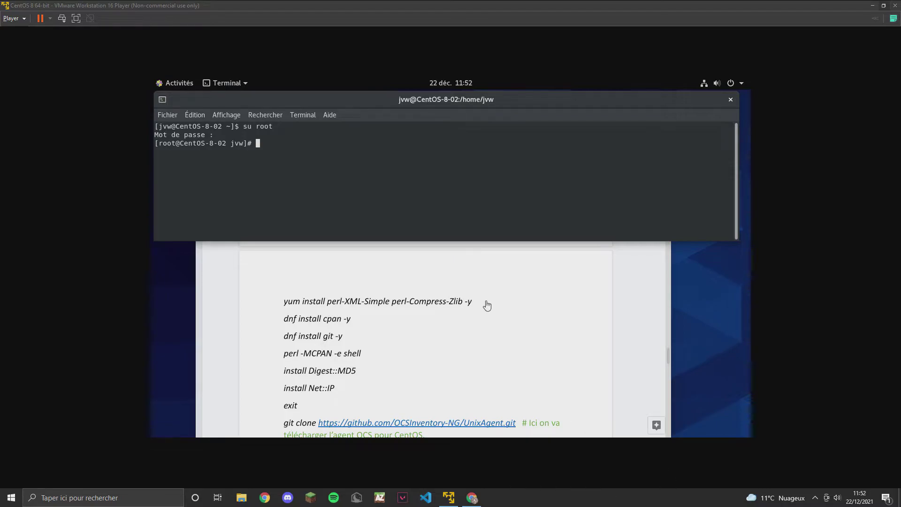
# Paste and run the yum install for perl-XML-Simple and perl-Compress-Zlib, then run dnf install cpan -y.
pyautogui.click(468, 302)
pyautogui.moveTo(468, 301); pyautogui.dragTo(282, 300)
pyautogui.rightClick(305, 301)
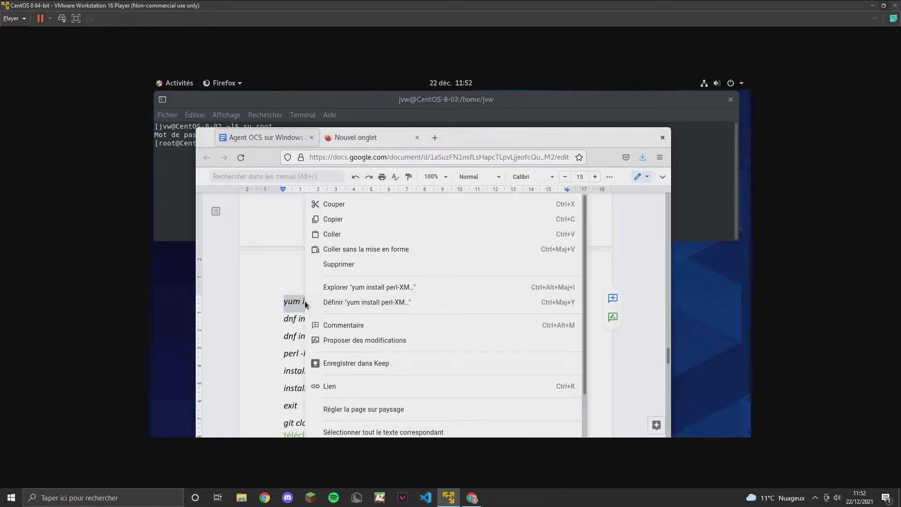
pyautogui.click(341, 219)
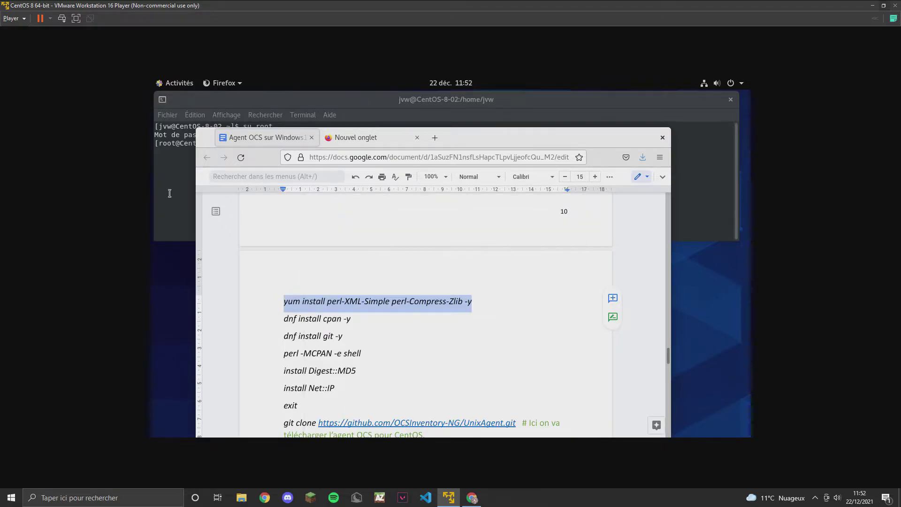
pyautogui.click(168, 190)
pyautogui.rightClick(300, 150)
pyautogui.click(339, 185)
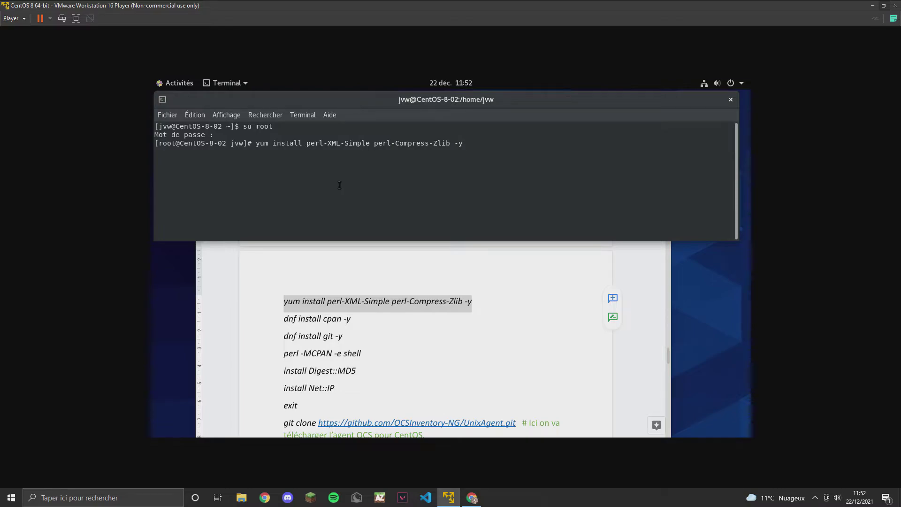
pyautogui.press('Return')
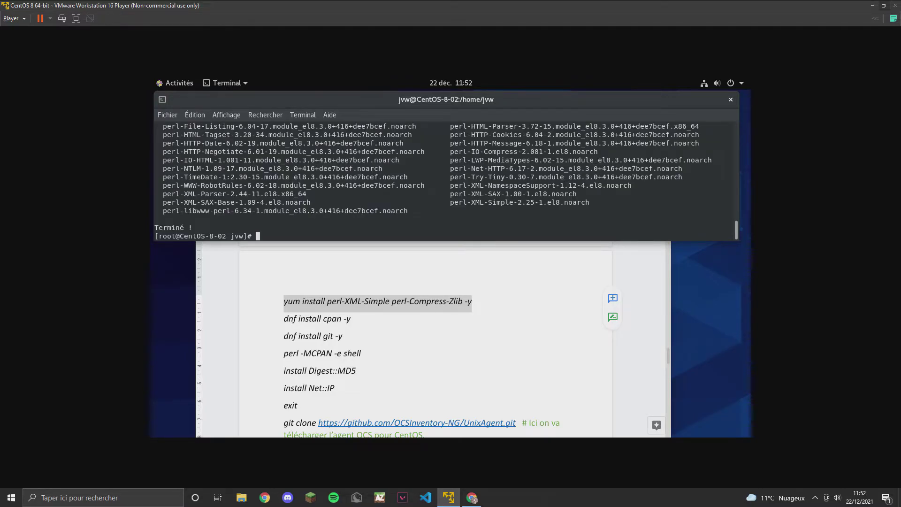
pyautogui.write('dnf install cpan -y')
pyautogui.press('Return')
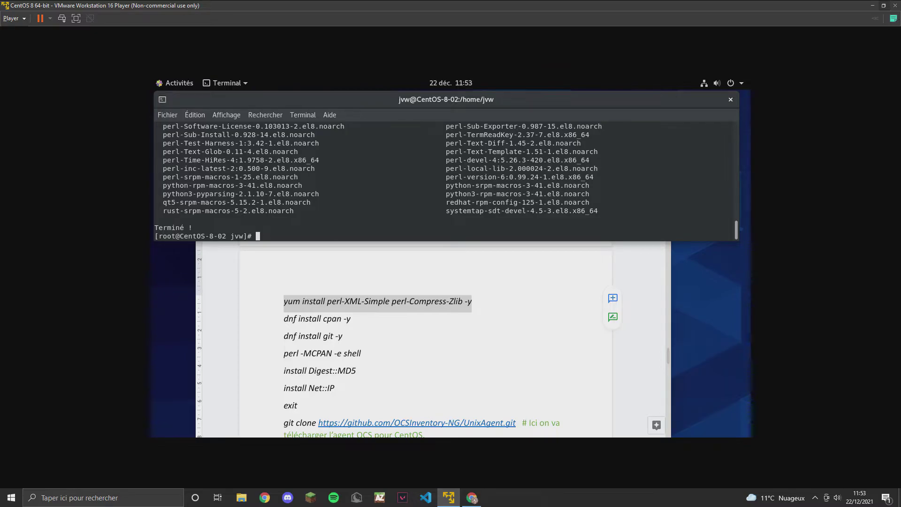
# Run dnf install git -y in the root terminal to install git 2.27.0.
pyautogui.write('dnf install git -y')
pyautogui.press('Return')
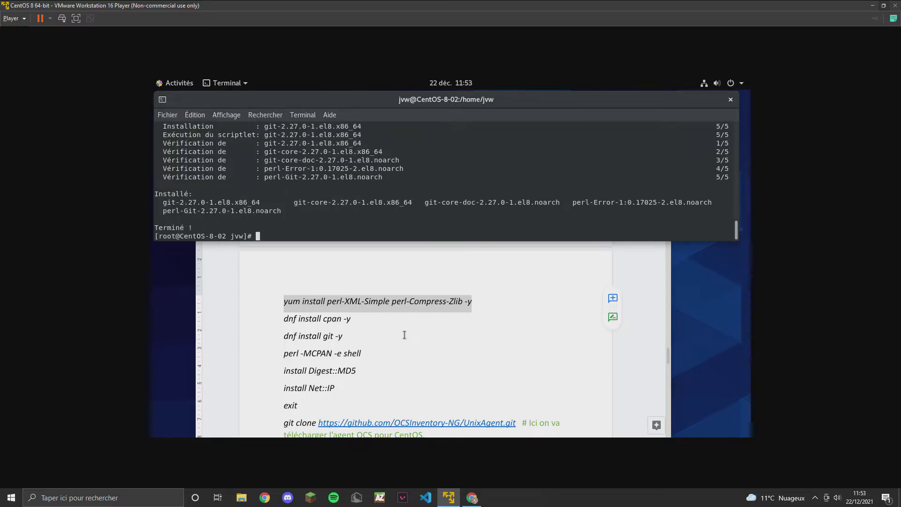
pyautogui.scroll(-3, 404, 334)
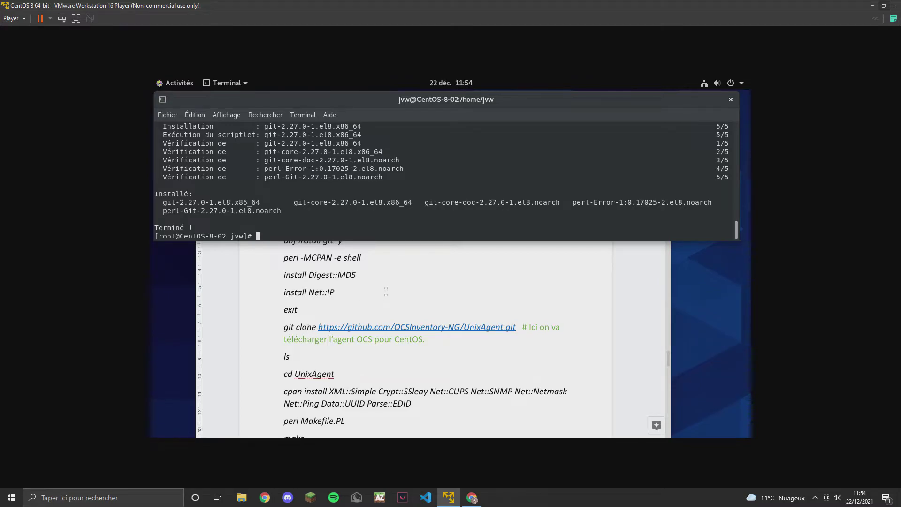
# Start the CPAN shell with perl -MCPAN -e shell and accept automatic configuration.
pyautogui.scroll(1, 383, 294)
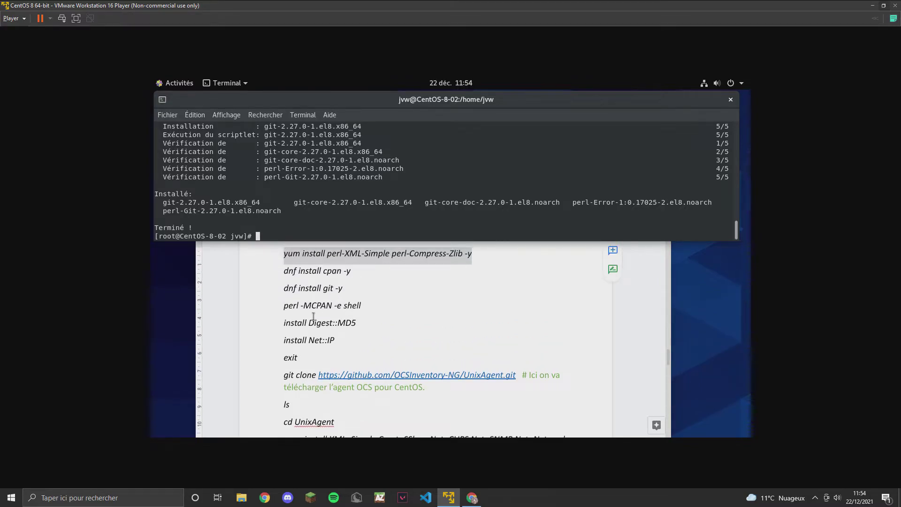
pyautogui.write('perl -MCPAN -e shell')
pyautogui.press('Return')
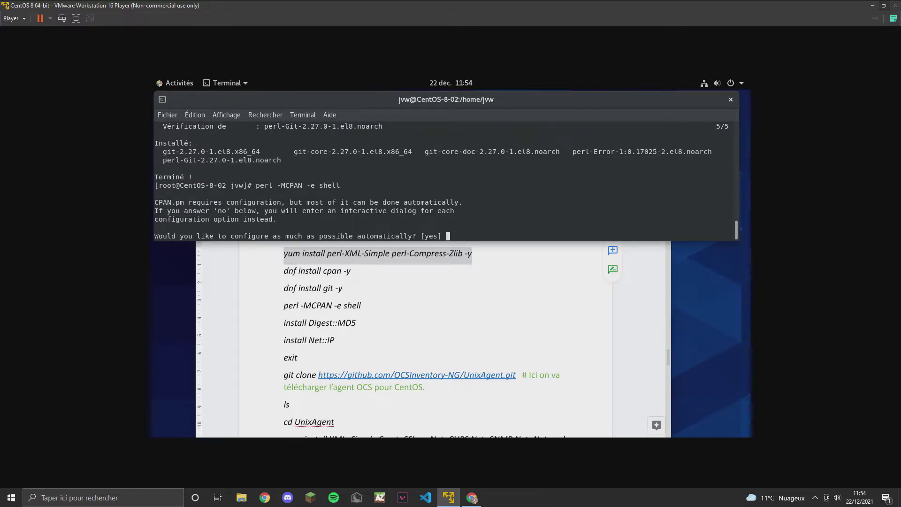
pyautogui.press('Return')
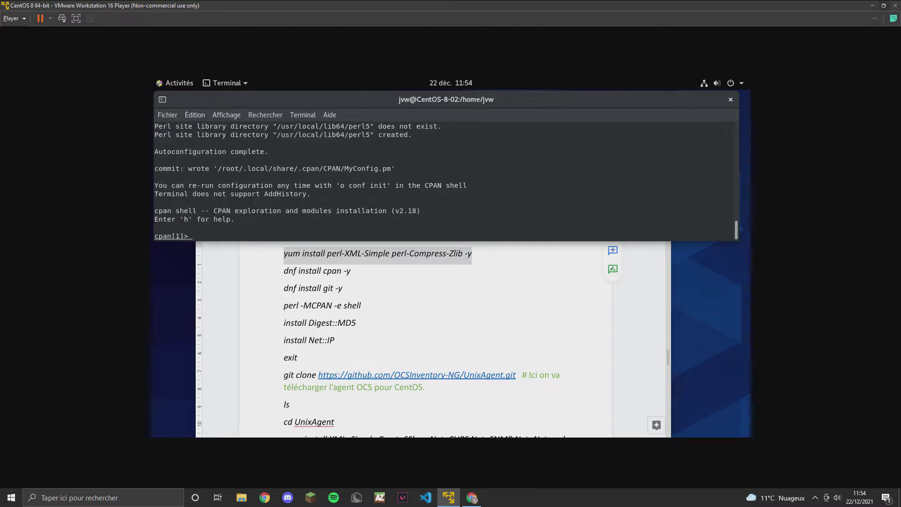
# Install Digest::MD5 (fails without gcc) and Net::IP 1.26 via CPAN, then exit the shell.
pyautogui.write('install Digest::MD5')
pyautogui.press('Return')
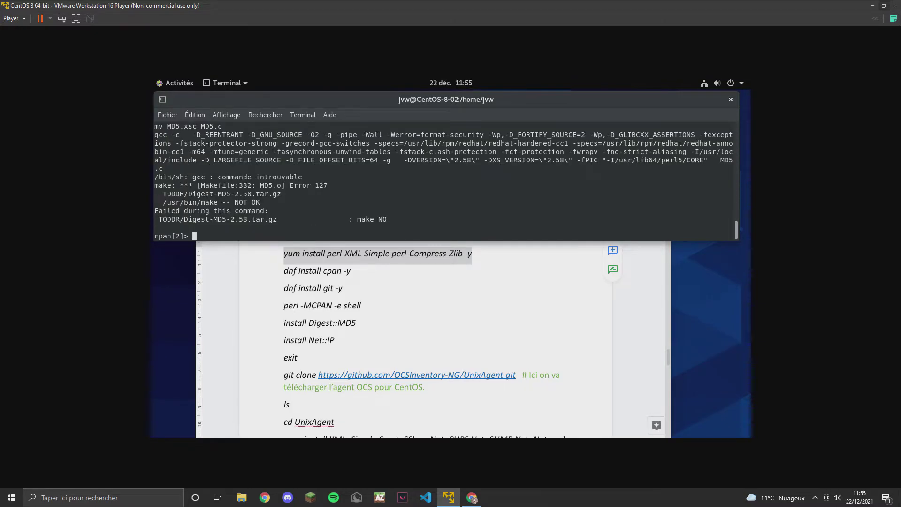
pyautogui.write('install Net::IP')
pyautogui.press('Return')
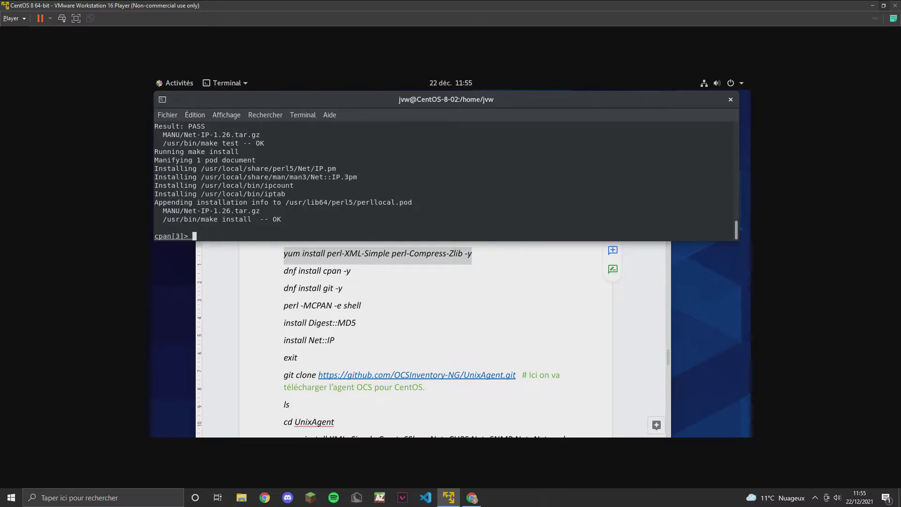
pyautogui.write('exit')
pyautogui.press('Return')
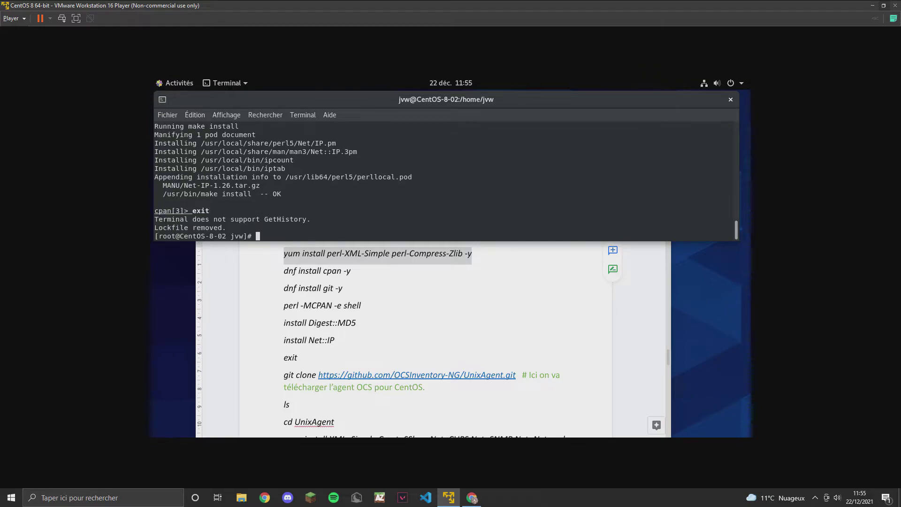
# Clone the OCSInventory-NG UnixAgent repository with git clone, using the link copied from the guide.
pyautogui.write('git clone http')
pyautogui.press('BackSpace')
pyautogui.press('BackSpace')
pyautogui.press('BackSpace')
pyautogui.press('BackSpace')
pyautogui.moveTo(515, 374); pyautogui.dragTo(319, 375)
pyautogui.rightClick(329, 375)
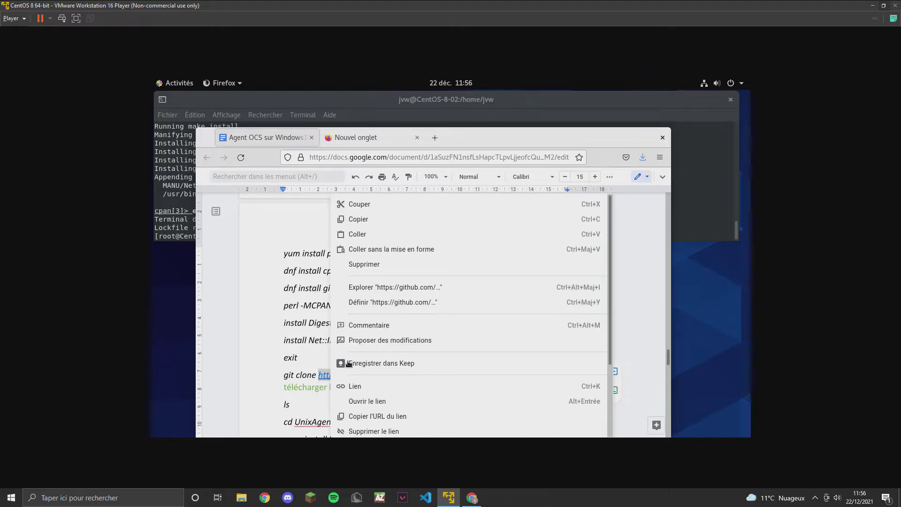
pyautogui.click(363, 219)
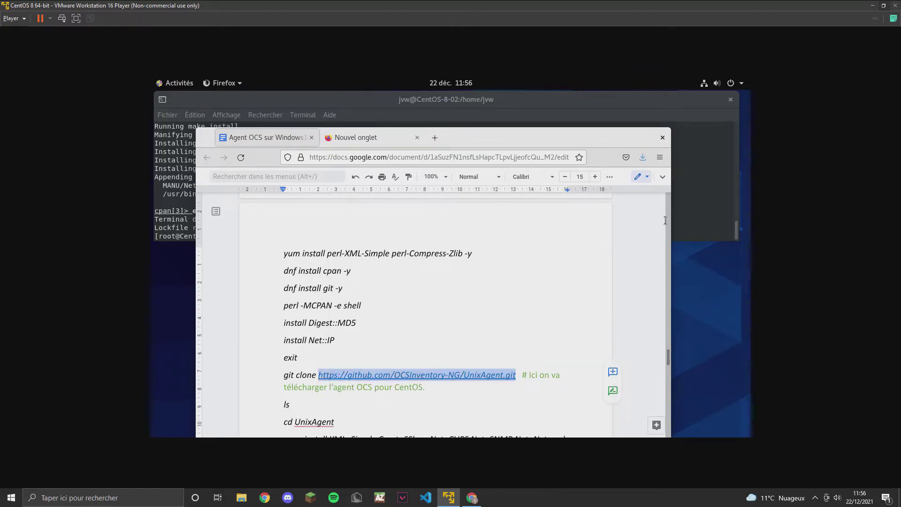
pyautogui.click(708, 209)
pyautogui.rightClick(314, 235)
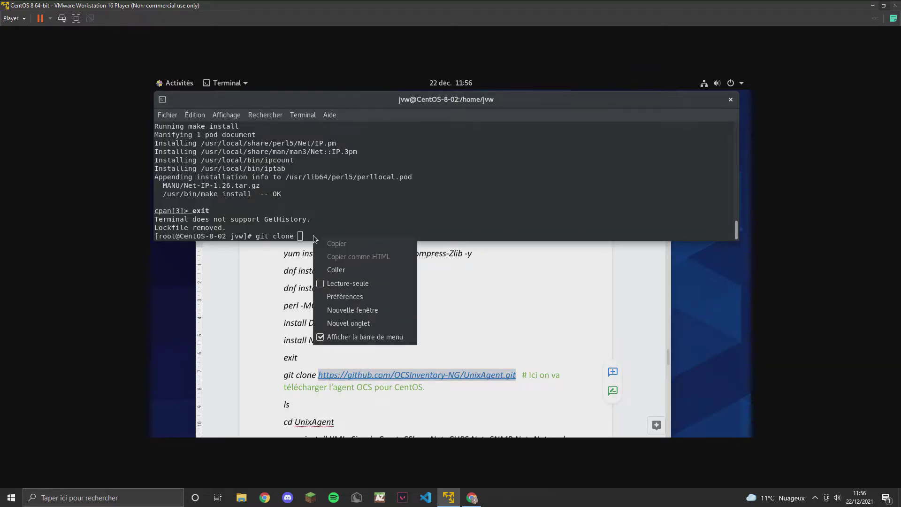
pyautogui.click(344, 270)
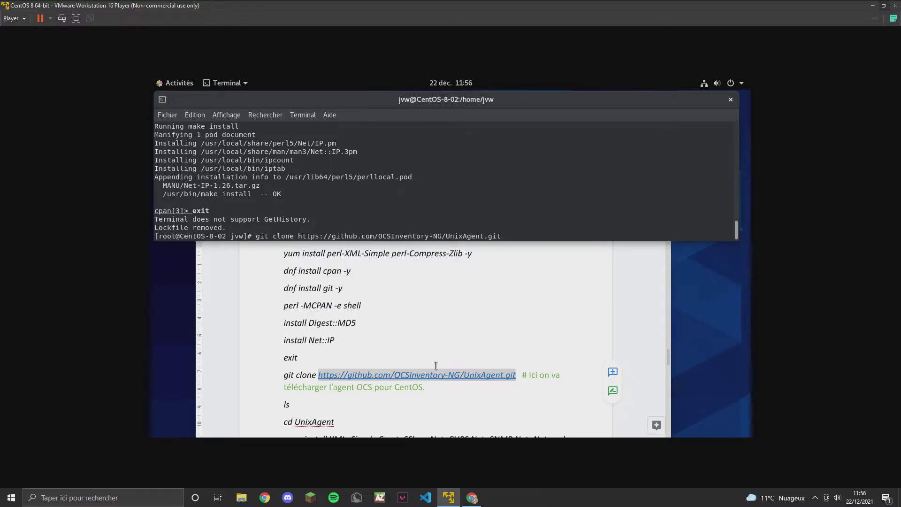
pyautogui.press('Return')
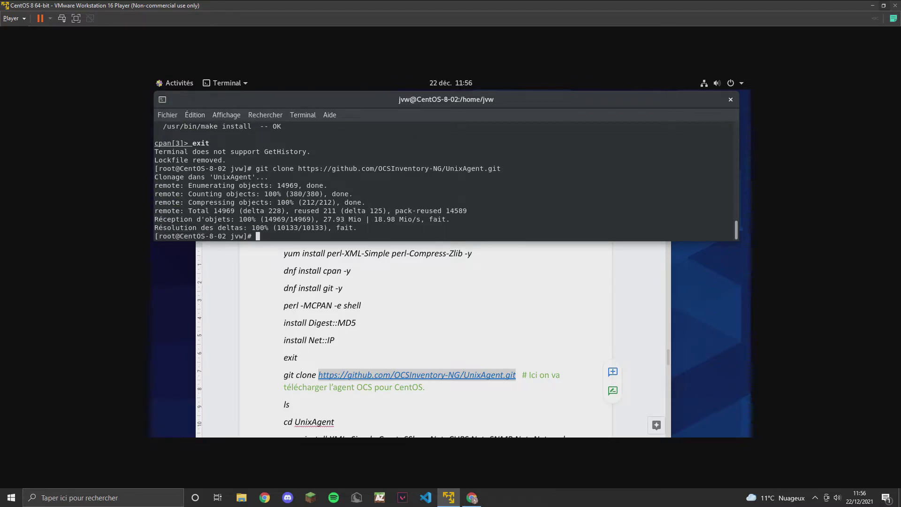
# Enter the cloned UnixAgent folder and list its files, including Makefile.PL.
pyautogui.write('ls')
pyautogui.press('Return')
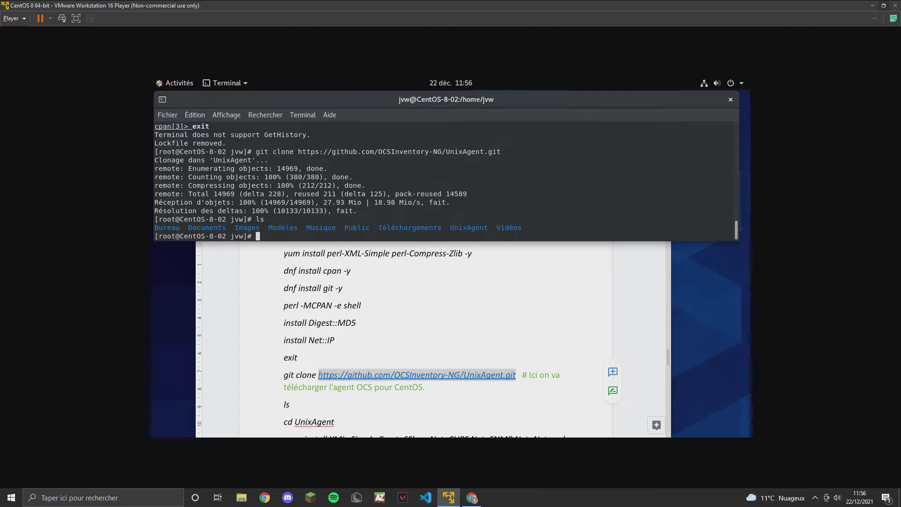
pyautogui.write('cd Unix')
pyautogui.press('Tab')
pyautogui.press('Return')
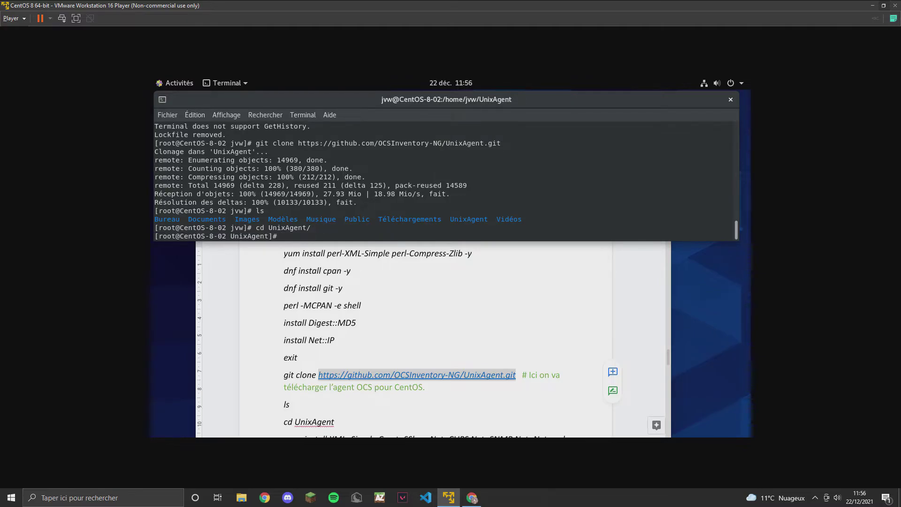
pyautogui.write('ls')
pyautogui.press('Return')
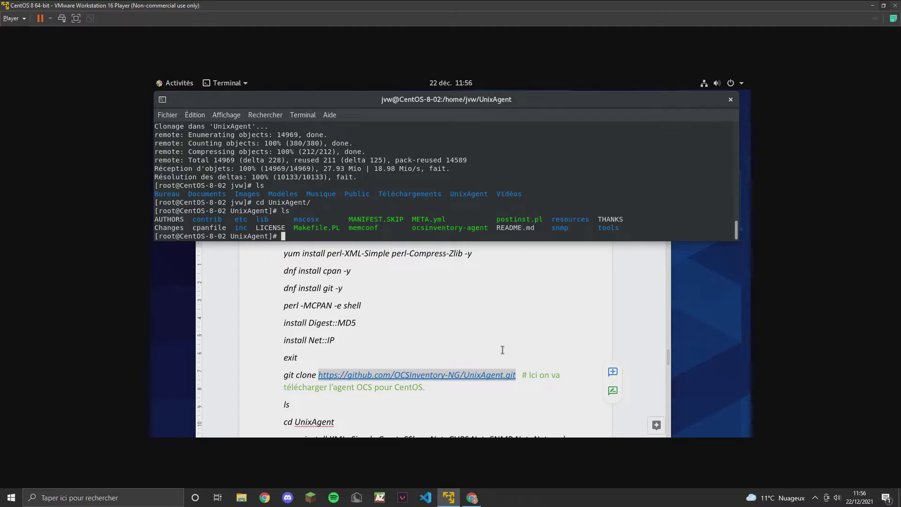
pyautogui.scroll(-2, 502, 350)
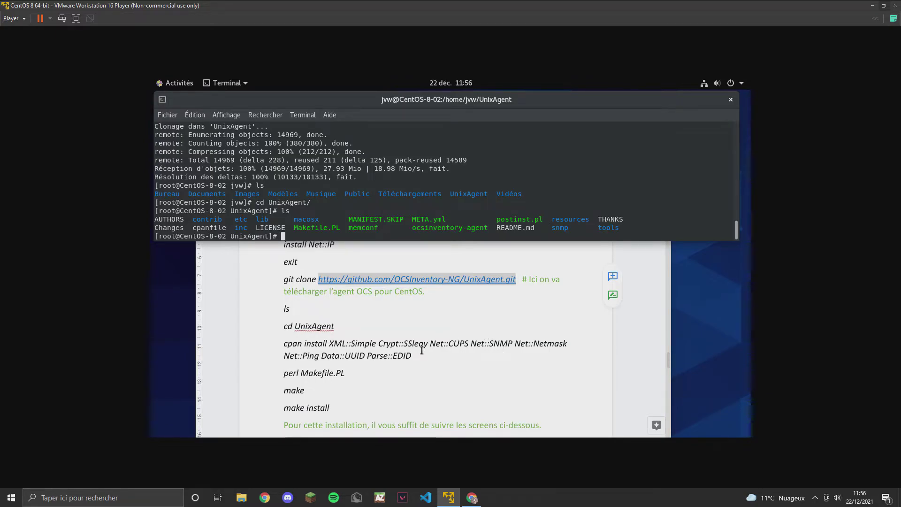
# Run the guide's cpan command installing XML::Simple, Crypt::SSLeay, Net::SNMP, Parse::EDID and other modules.
pyautogui.moveTo(412, 358); pyautogui.dragTo(286, 345)
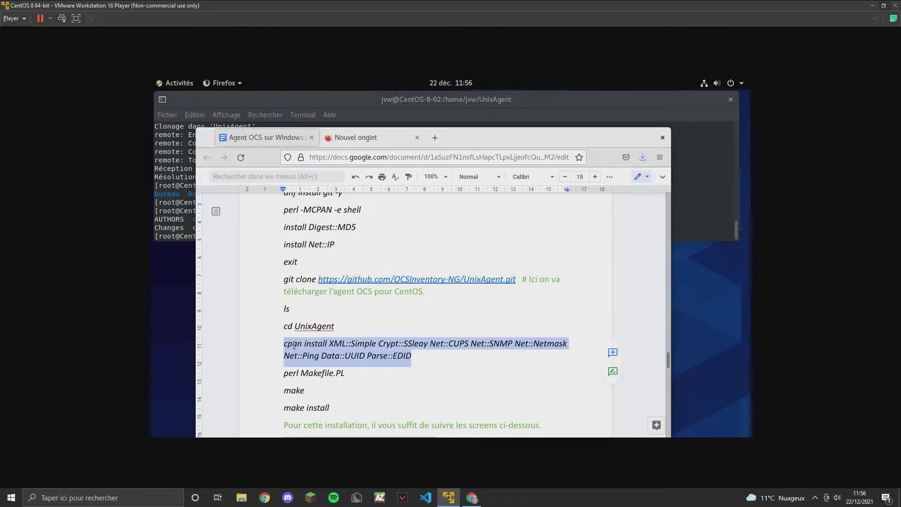
pyautogui.rightClick(301, 346)
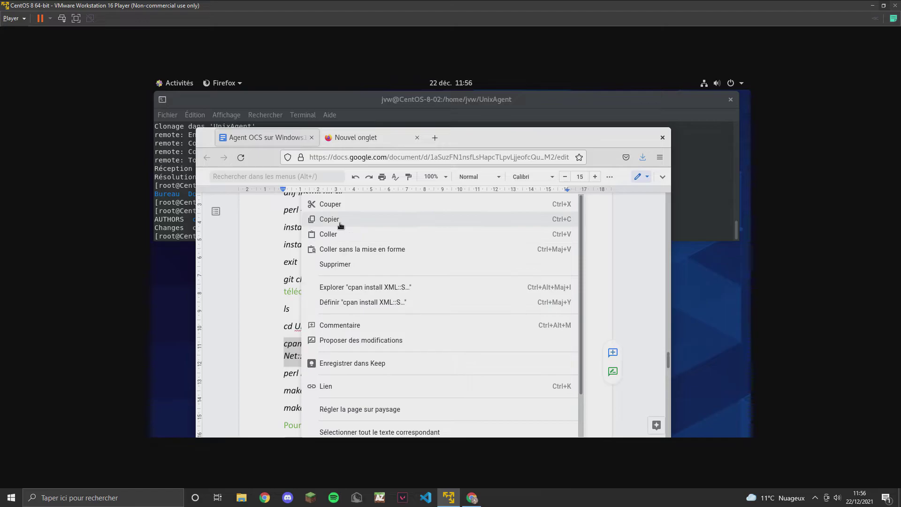
pyautogui.click(342, 222)
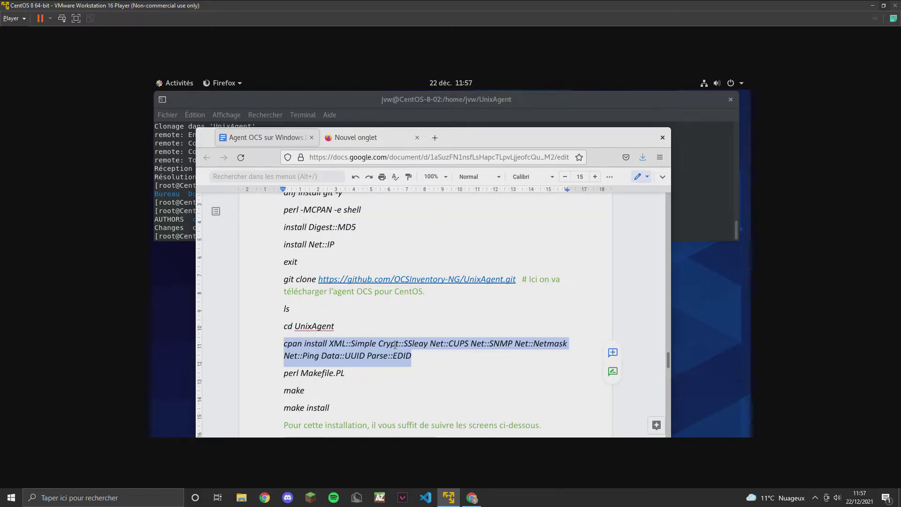
pyautogui.hotkey('alt', 'Tab')
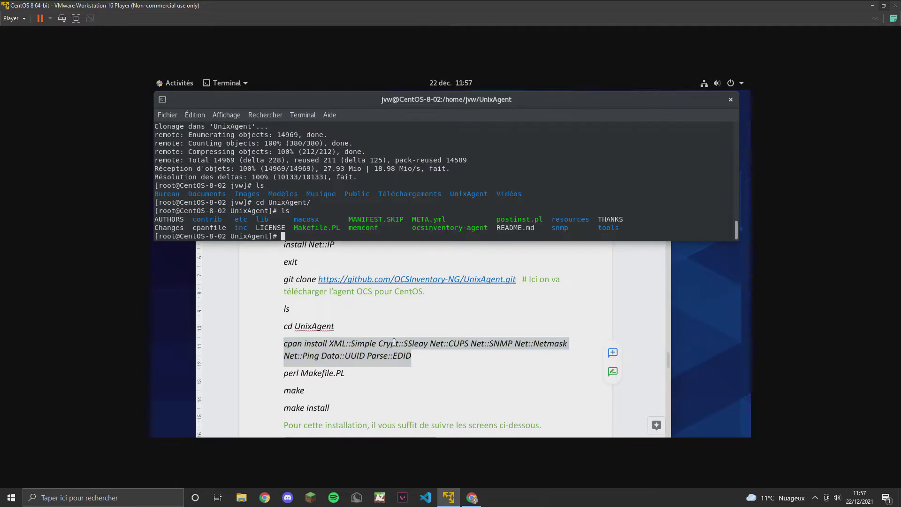
pyautogui.rightClick(317, 241)
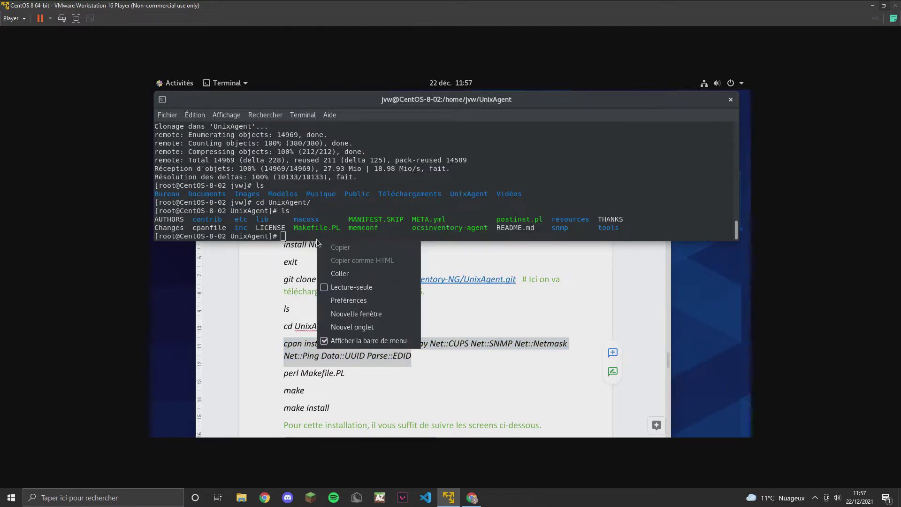
pyautogui.click(351, 276)
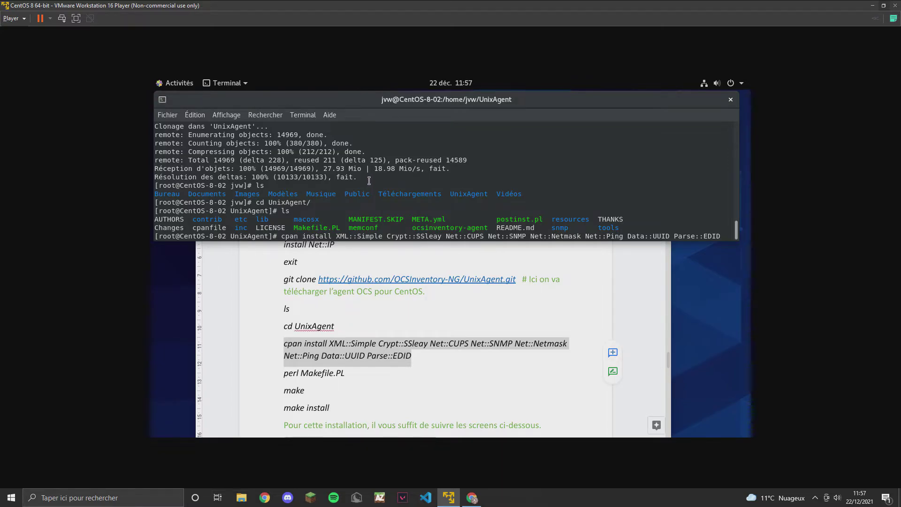
pyautogui.press('Return')
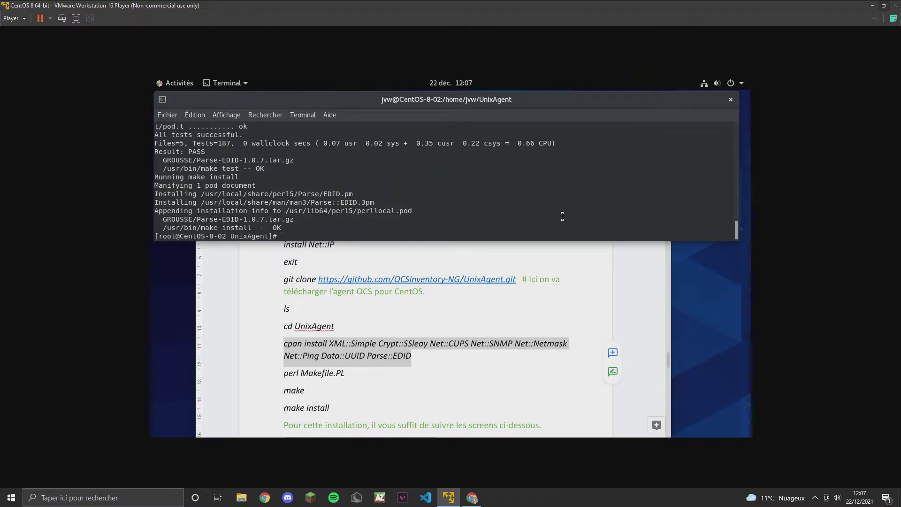
pyautogui.write('perl Makefile.PL')
# Run perl Makefile.PL, make and make install to build and install ocsinventory-agent.
pyautogui.press('Return')
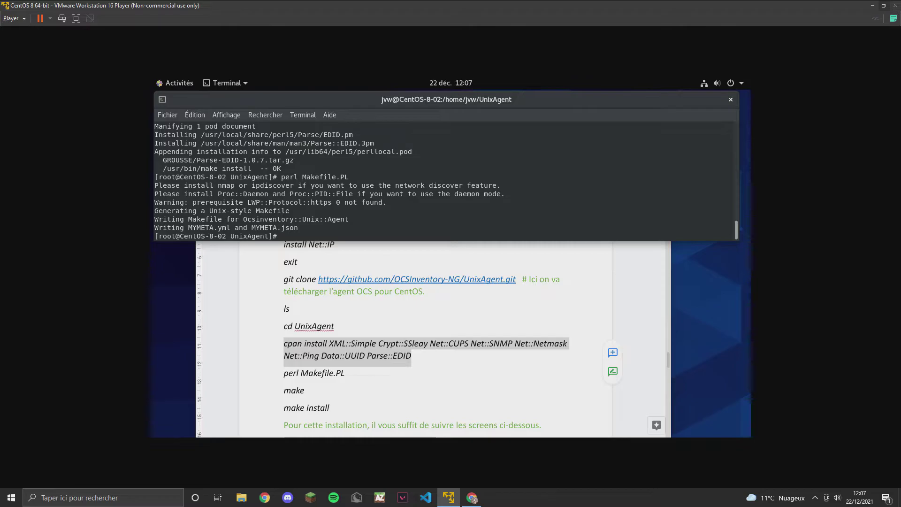
pyautogui.write('make')
pyautogui.press('Return')
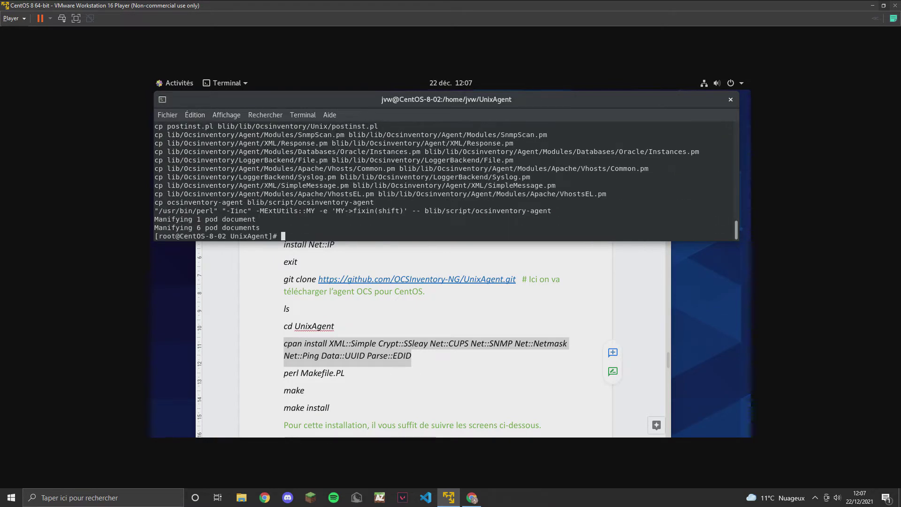
pyautogui.write('make install')
pyautogui.press('Return')
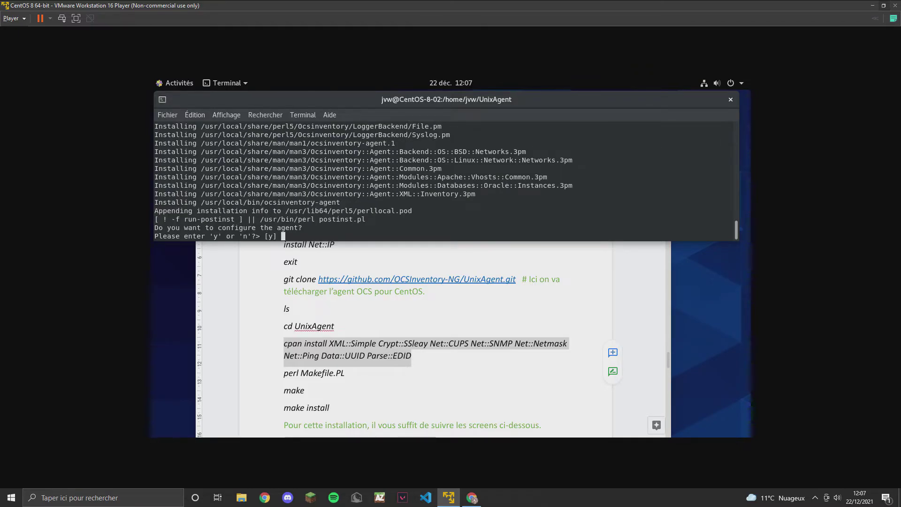
# Scroll the guide in Firefox to review the screenshots of the postinst prompts.
pyautogui.click(560, 374)
pyautogui.scroll(-2, 554, 369)
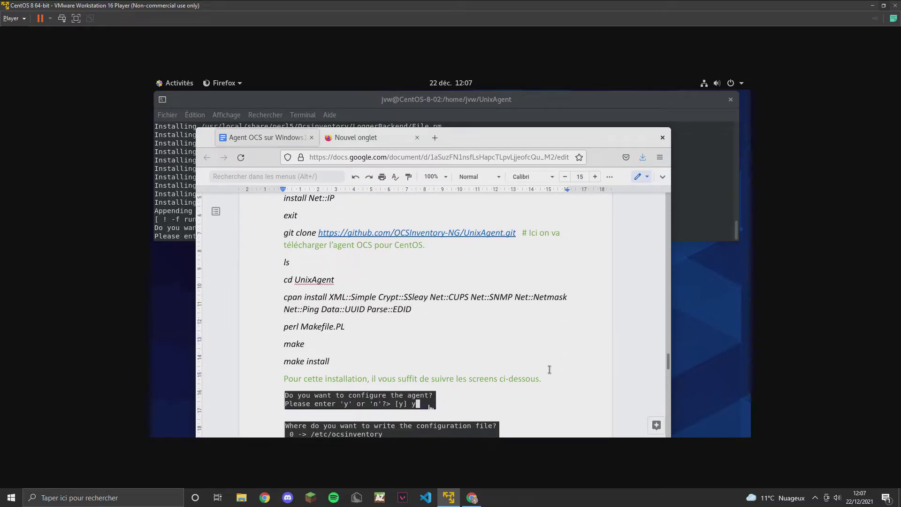
pyautogui.scroll(-2, 546, 368)
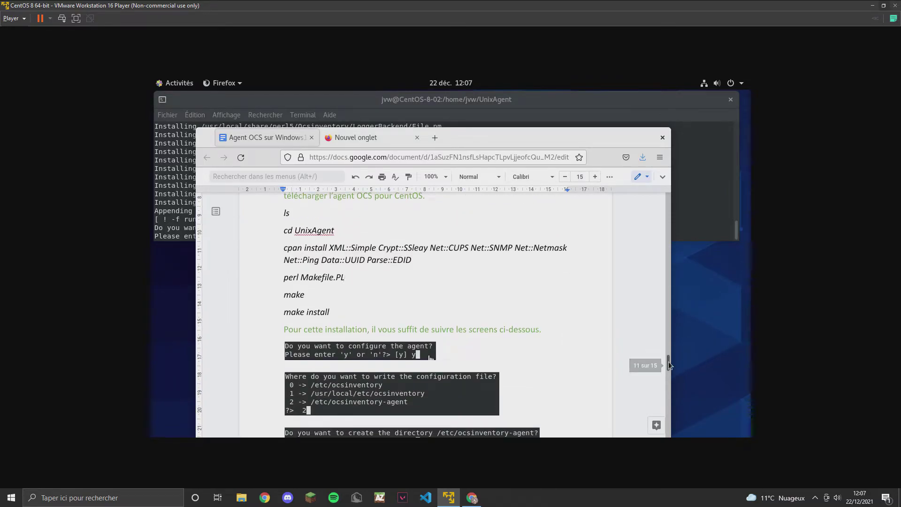
pyautogui.moveTo(669, 365); pyautogui.dragTo(670, 369)
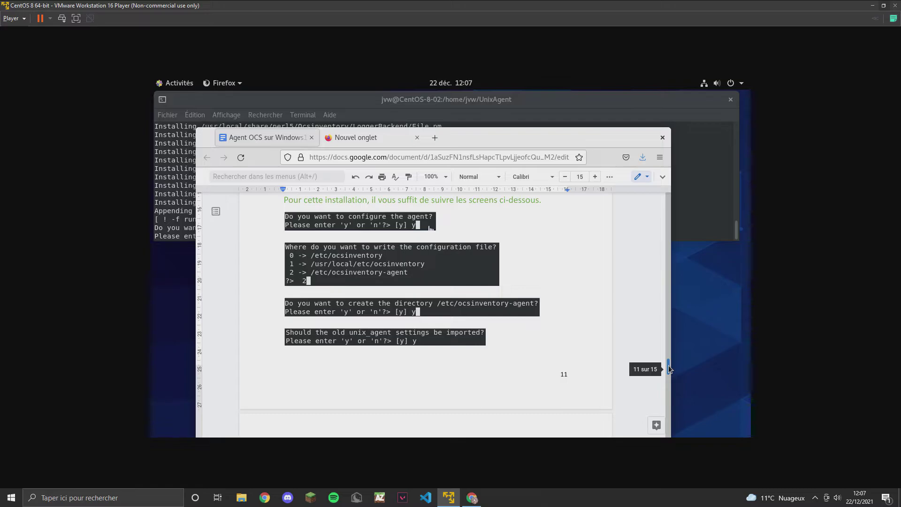
# Answer y, 2, y, y to configure in /etc/ocsinventory-agent, creating it and importing old settings.
pyautogui.click(308, 99)
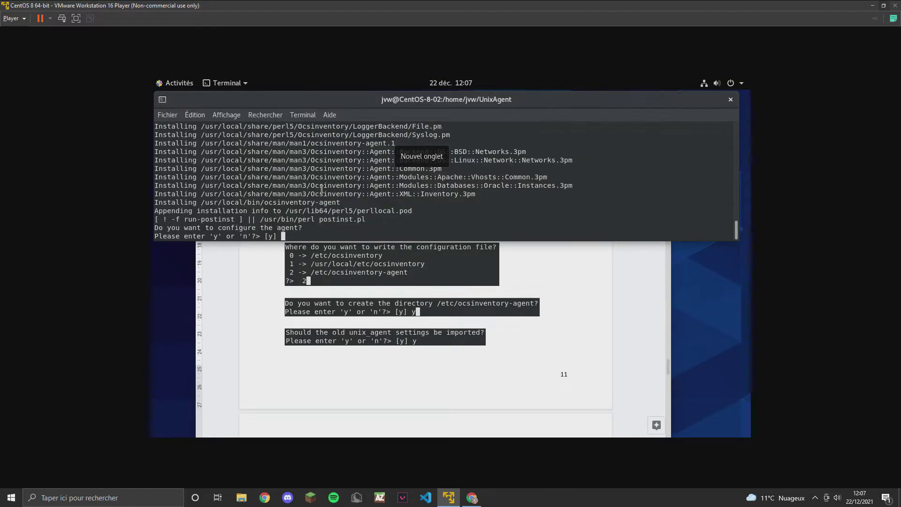
pyautogui.write('y')
pyautogui.press('Return')
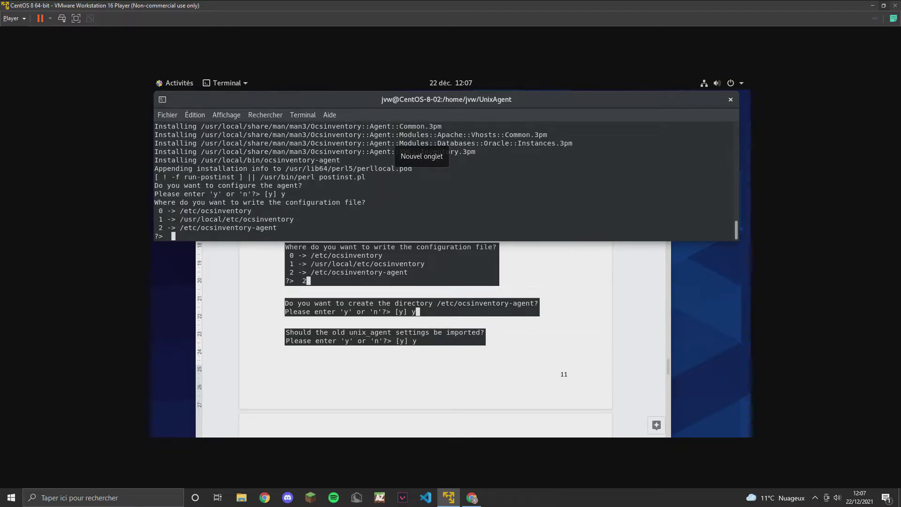
pyautogui.write('2')
pyautogui.press('Return')
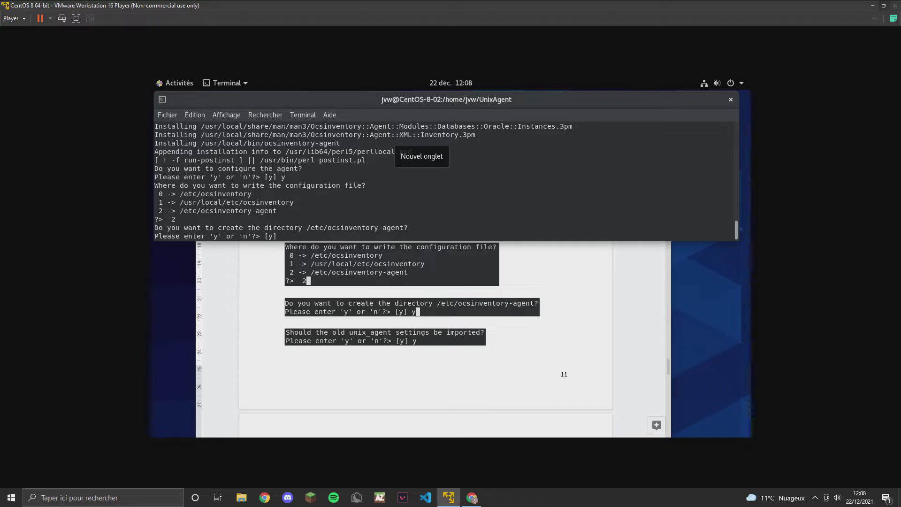
pyautogui.write('y')
pyautogui.press('Return')
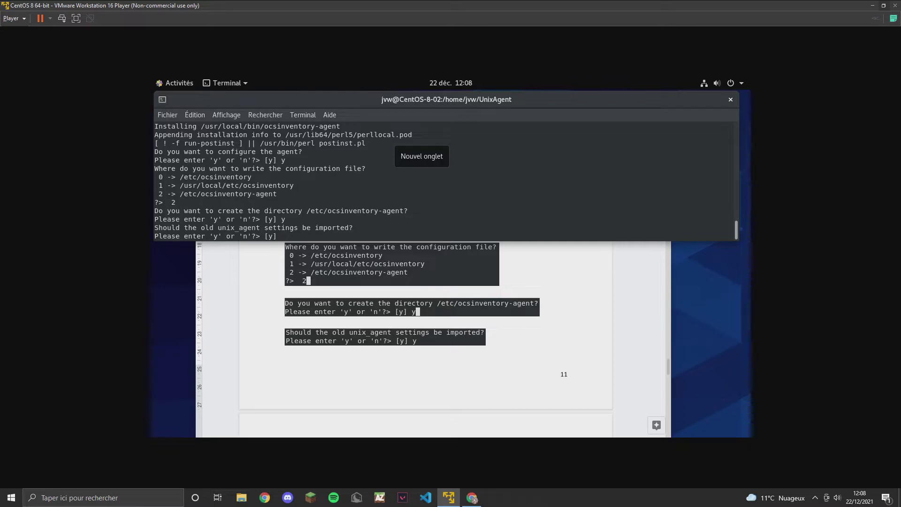
pyautogui.write('y')
pyautogui.press('Return')
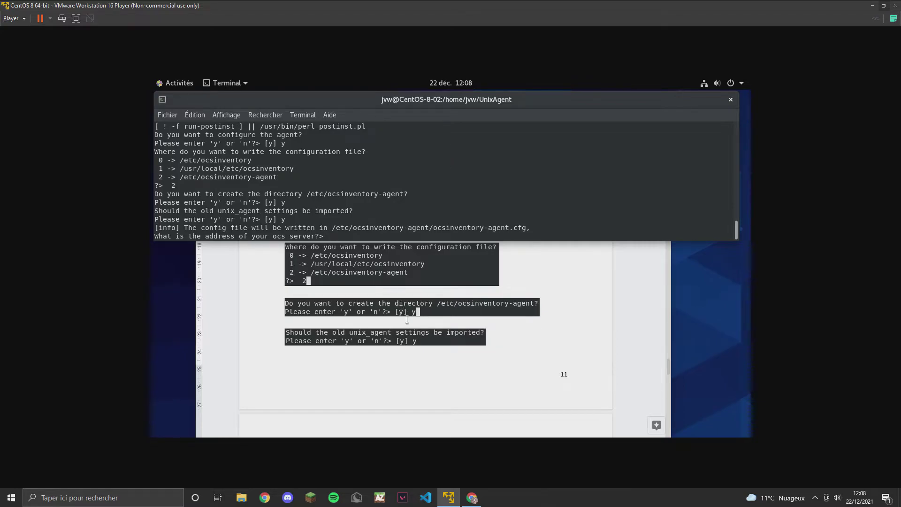
pyautogui.scroll(-3, 407, 320)
pyautogui.scroll(-2, 407, 319)
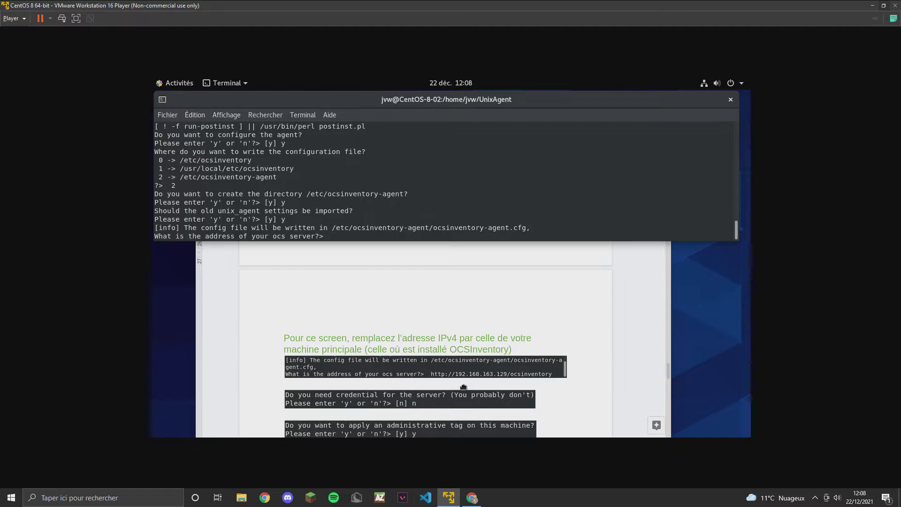
pyautogui.write('http://192.')
pyautogui.write('168.163.129/ocsinventory')
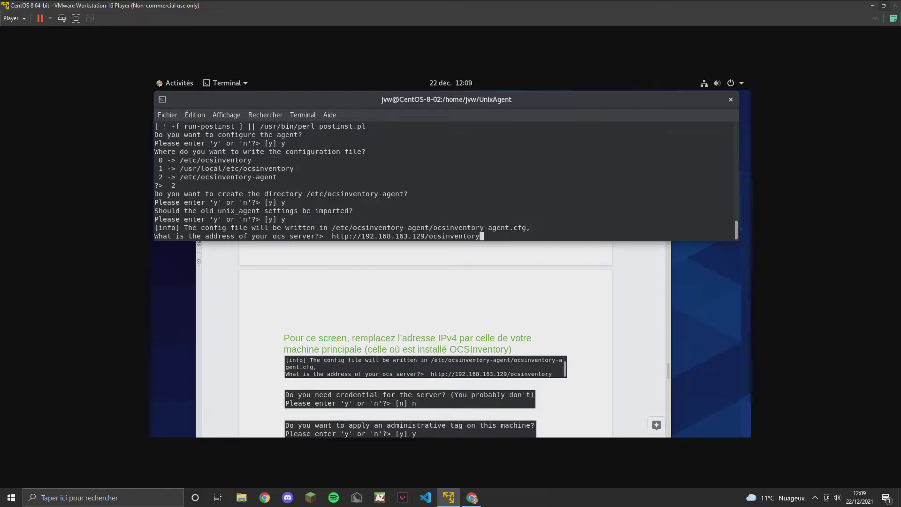
pyautogui.hotkey('alt', 'Tab')
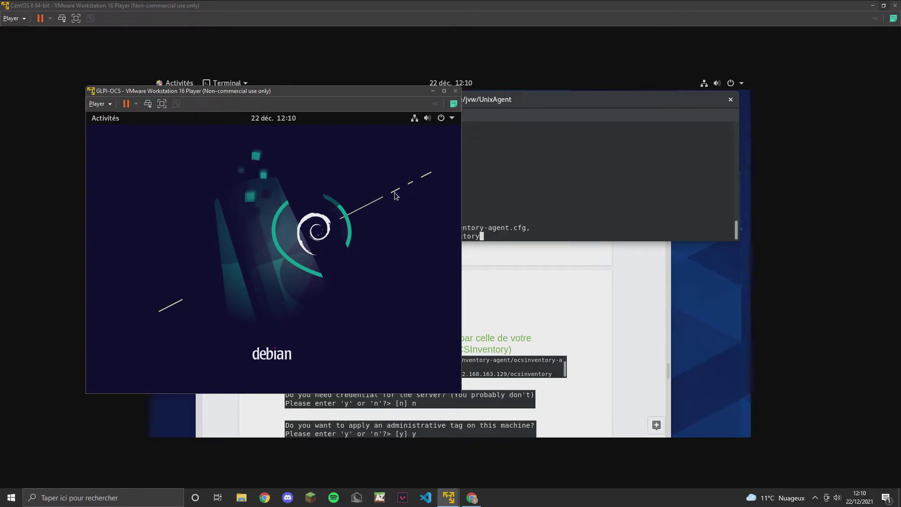
# Check the Debian wired connection settings showing IPv4 192.168.163.129, then return to the CentOS terminal.
pyautogui.click(452, 121)
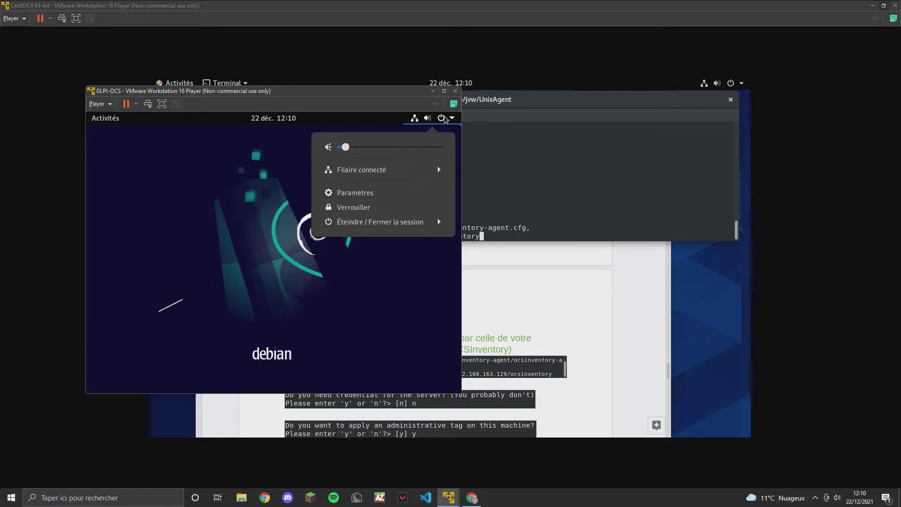
pyautogui.click(393, 171)
pyautogui.click(402, 201)
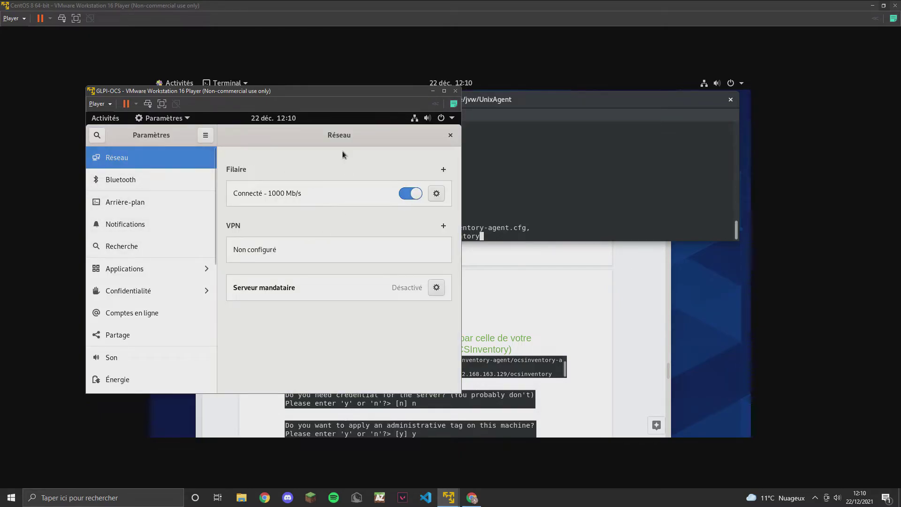
pyautogui.click(437, 194)
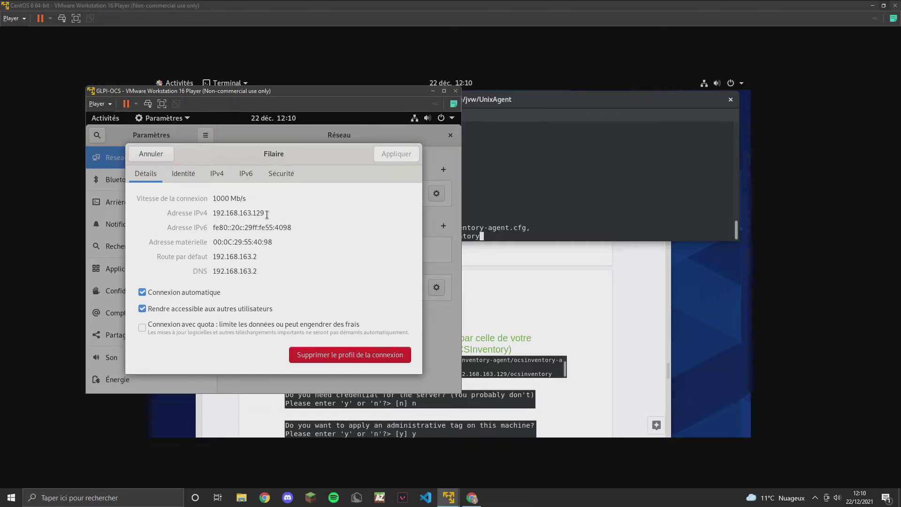
pyautogui.click(517, 186)
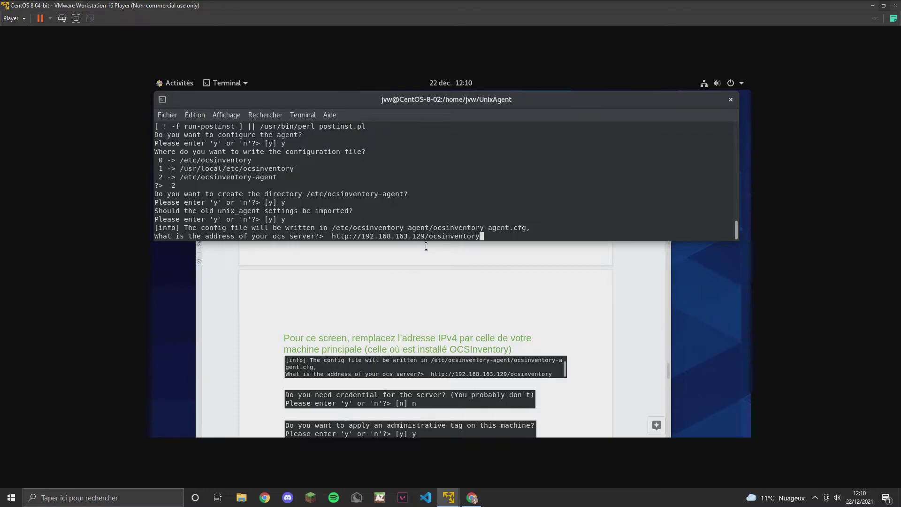
pyautogui.click(448, 278)
pyautogui.click(434, 138)
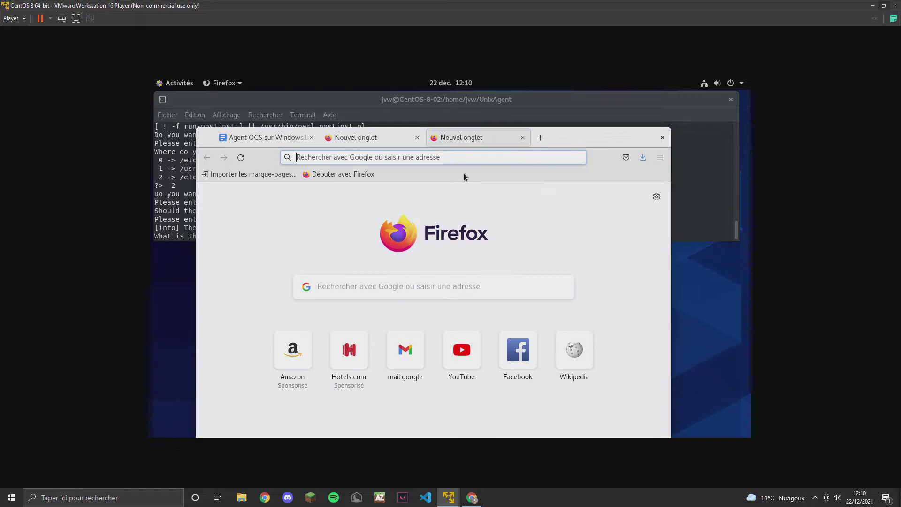
pyautogui.write('http://')
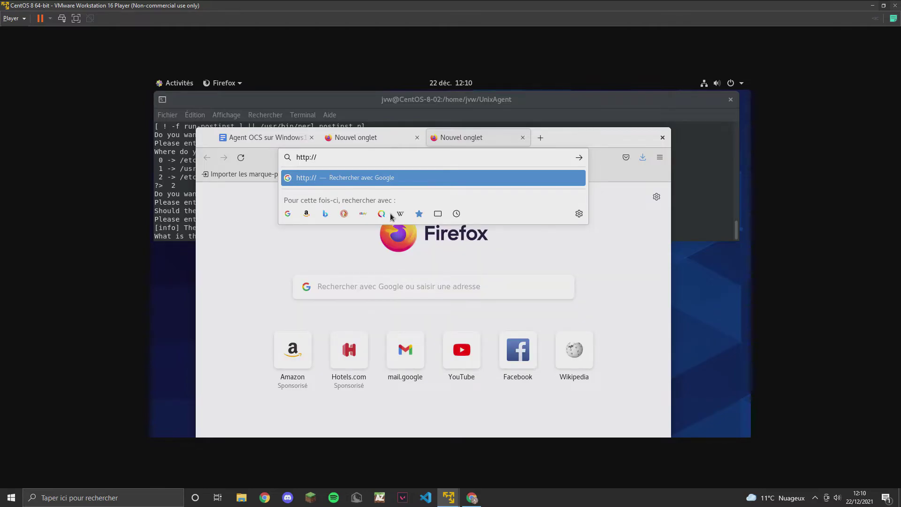
pyautogui.write('192.168.163.129/ocsreports')
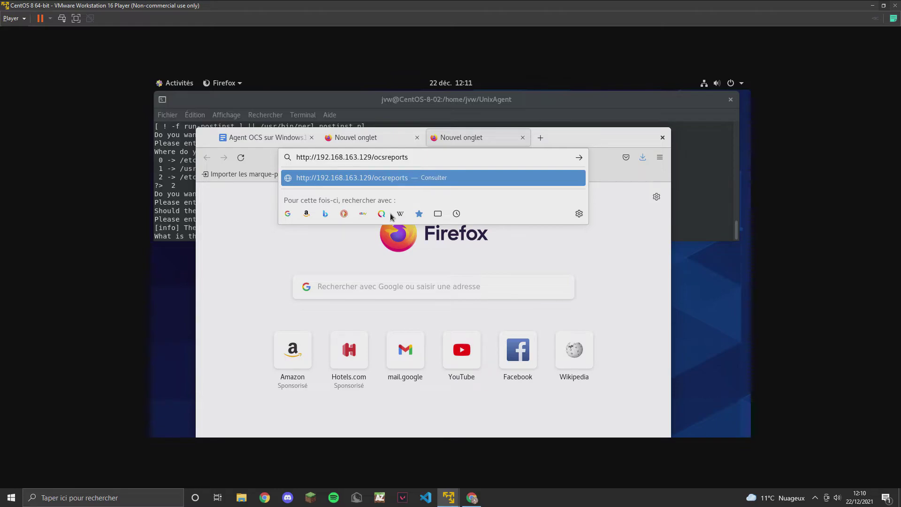
pyautogui.press('Return')
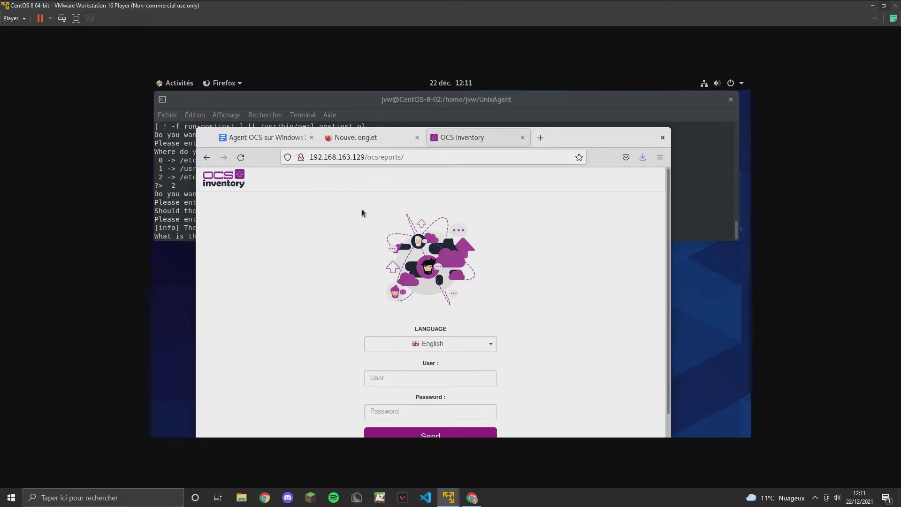
# Return to the CentOS VM and bring the OCS login page in front of the terminal.
pyautogui.moveTo(448, 495)
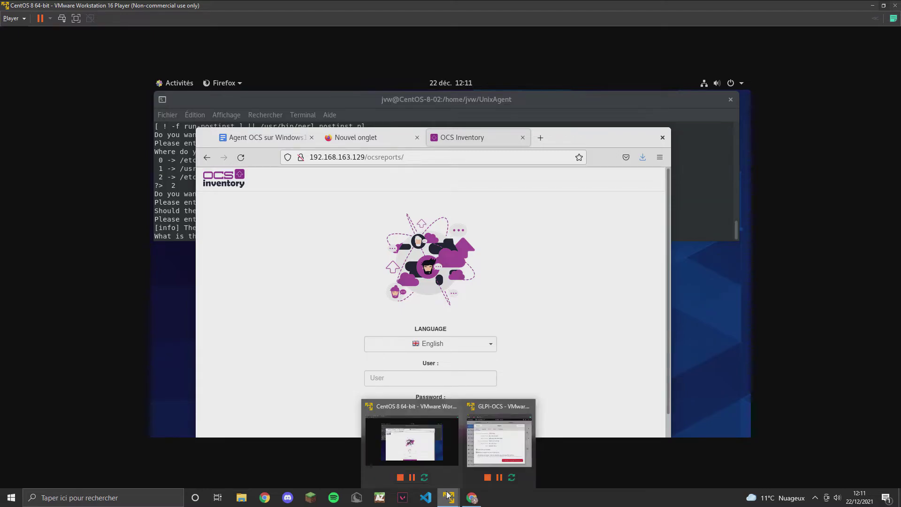
pyautogui.moveTo(499, 446)
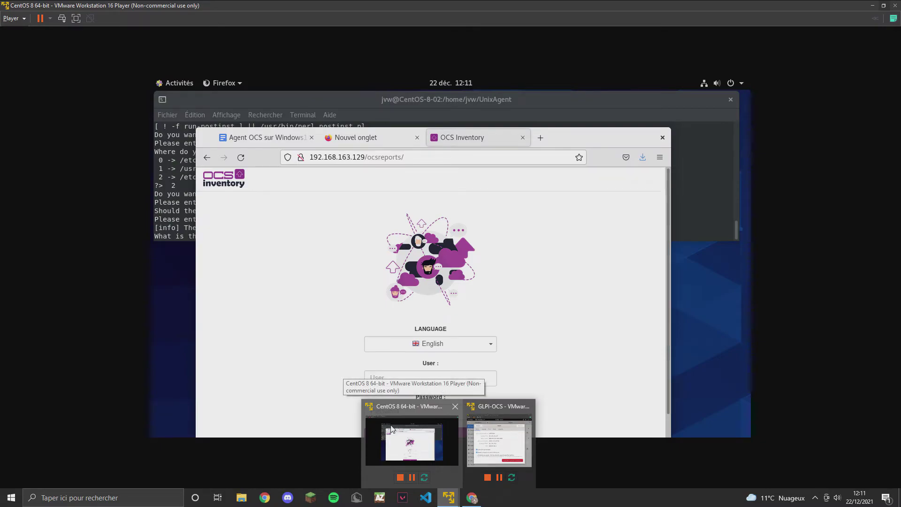
pyautogui.click(441, 446)
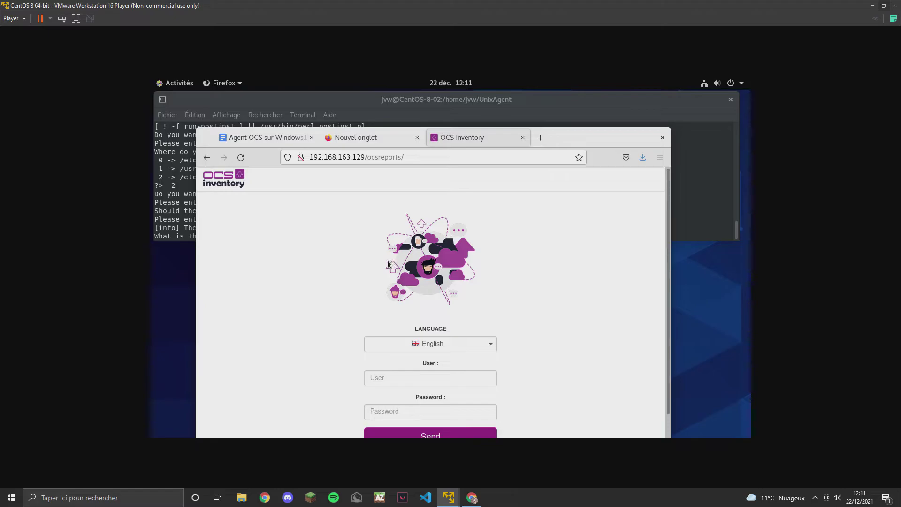
pyautogui.click(296, 99)
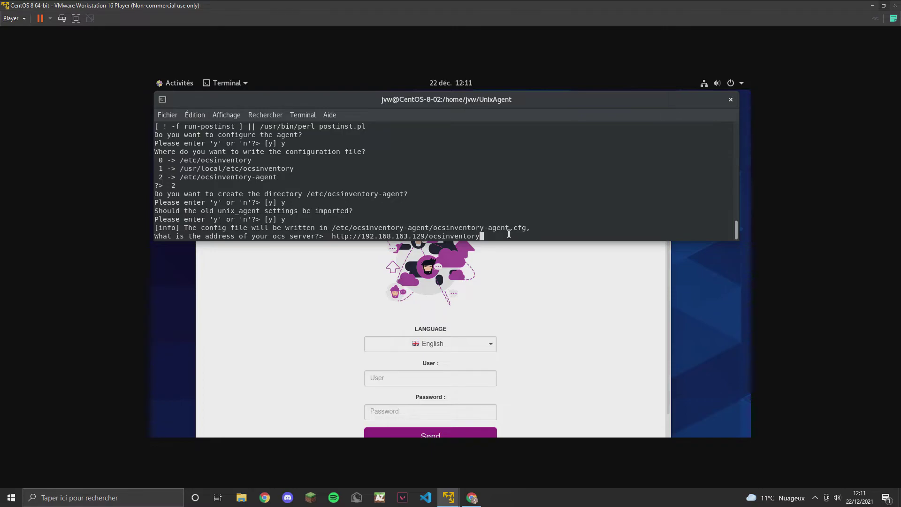
pyautogui.click(272, 322)
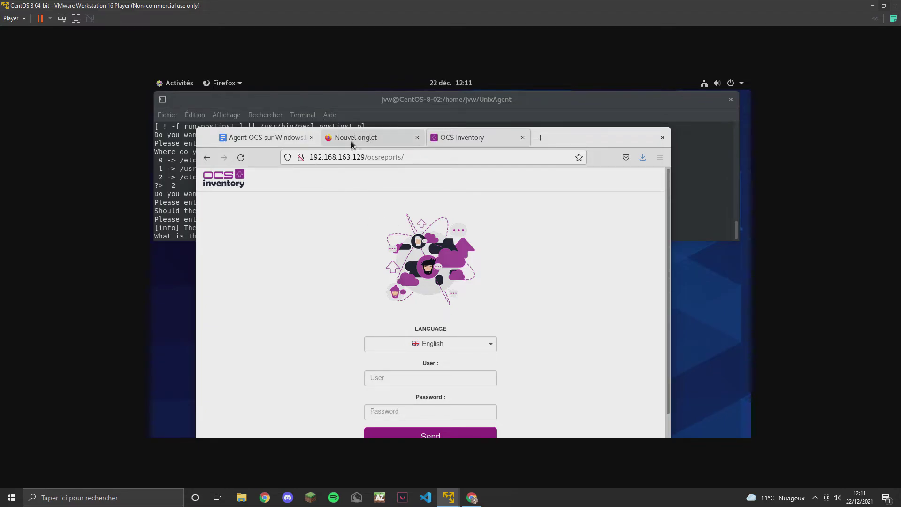
# Review the server address section of the 'Agent OCS sur Windows' guide, then return to the terminal.
pyautogui.click(275, 140)
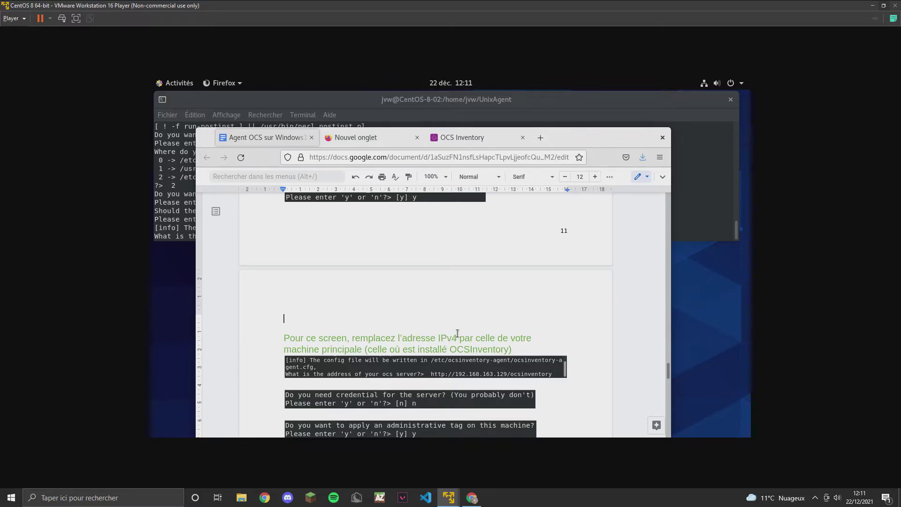
pyautogui.scroll(-2, 449, 338)
pyautogui.click(330, 105)
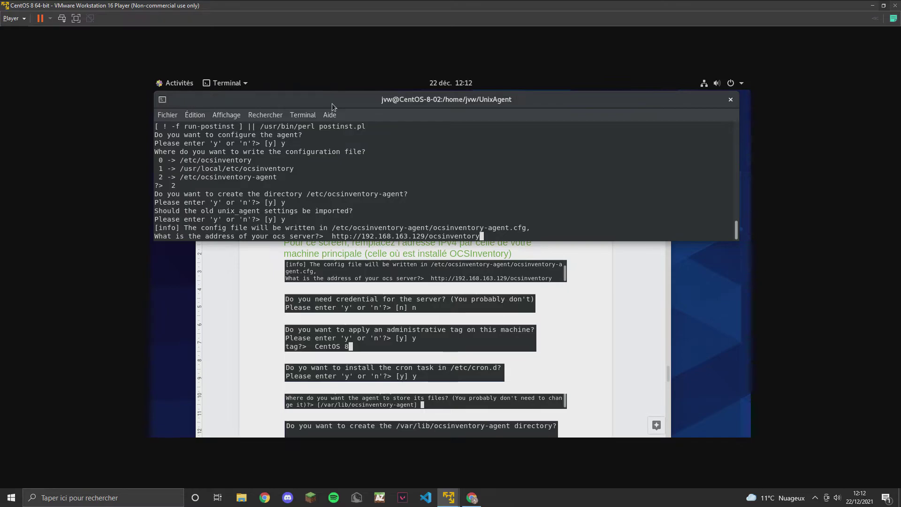
# Submit the server address with no credentials, tag CentOS 8, a cron task and the default storage folder.
pyautogui.press('Return')
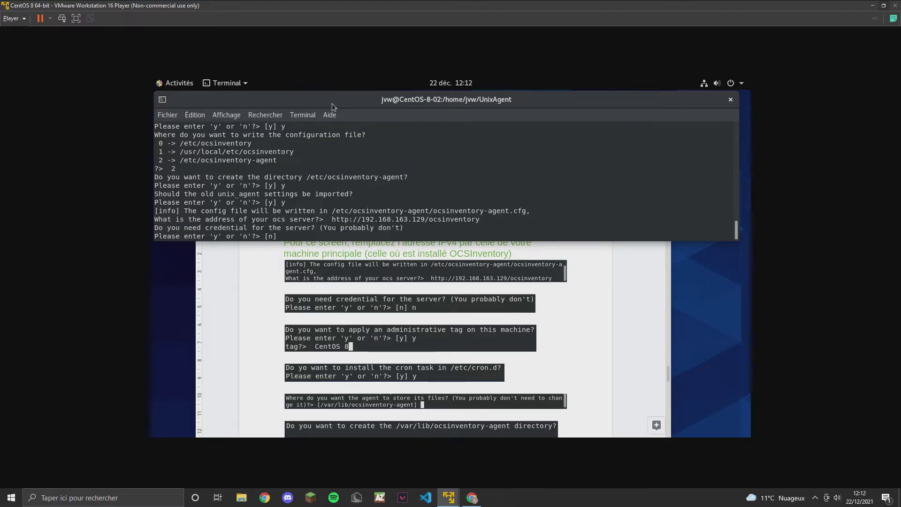
pyautogui.write('n')
pyautogui.press('Return')
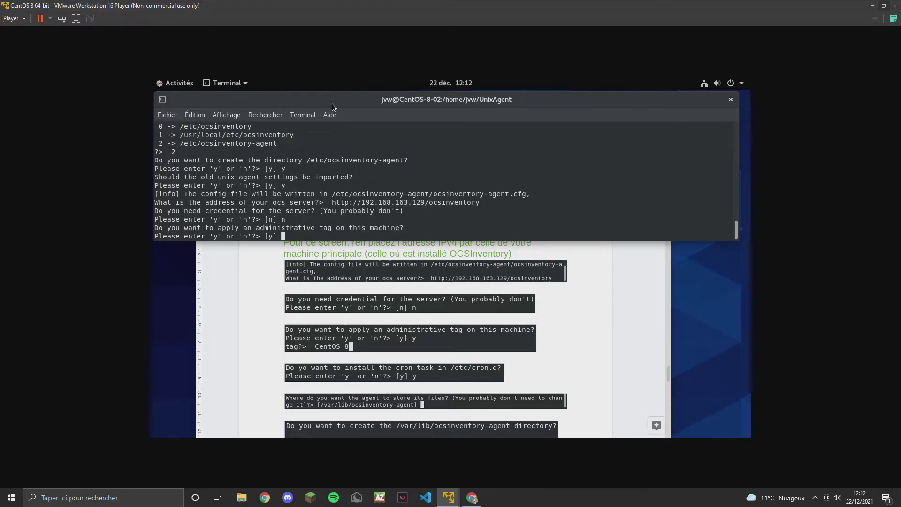
pyautogui.write('y')
pyautogui.press('Return')
pyautogui.write('CentOS 8')
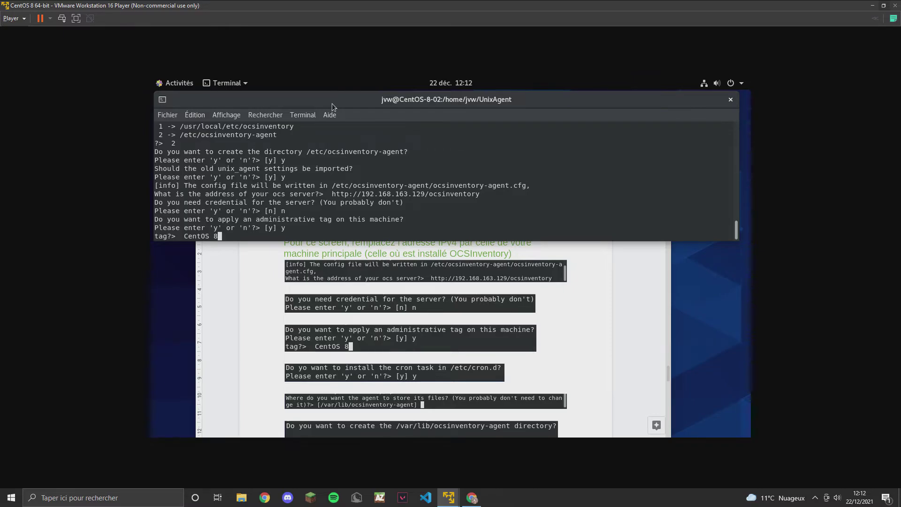
pyautogui.press('Return')
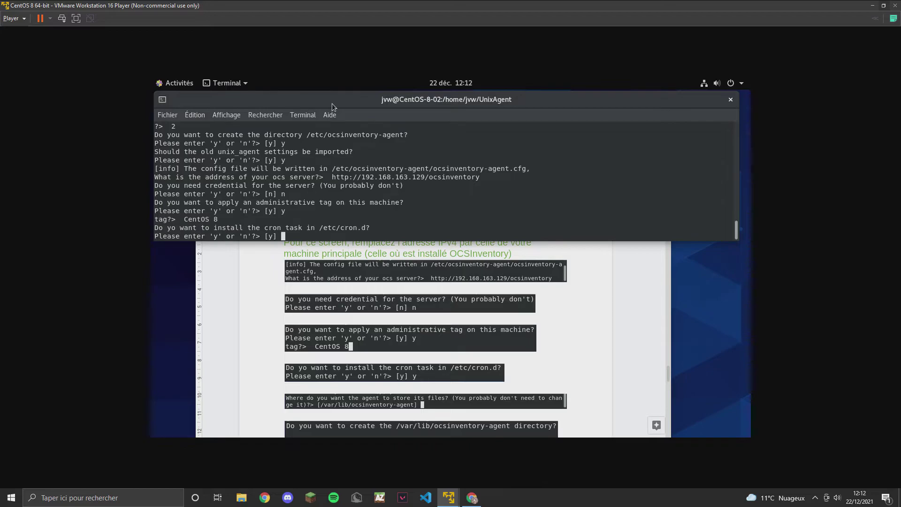
pyautogui.write('y')
pyautogui.press('Return')
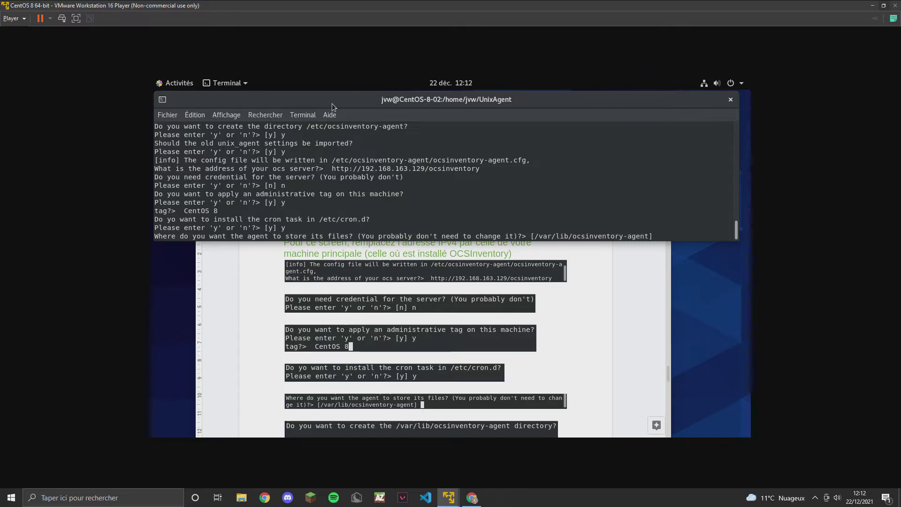
pyautogui.press('Return')
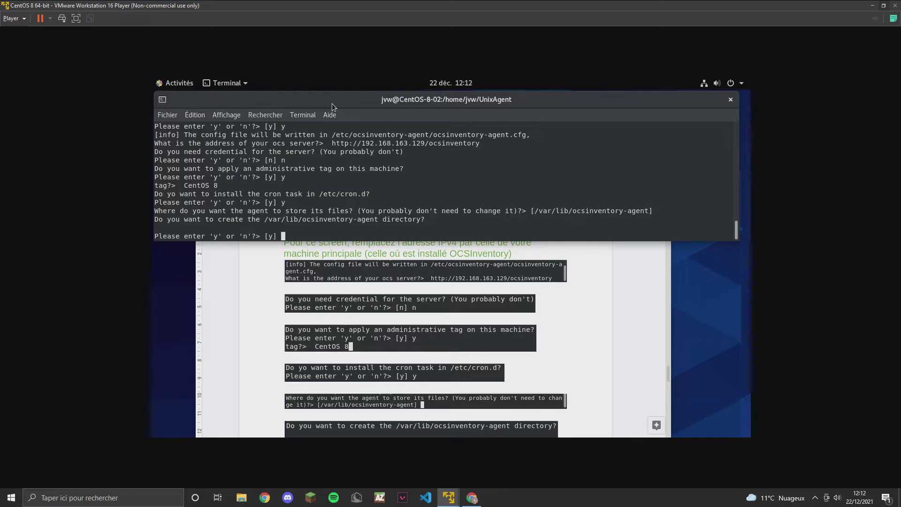
# Create the agent directory, remove the old agent, enable debug, and log to /etc/logs/ocsinventory-agent.
pyautogui.scroll(-3, 545, 355)
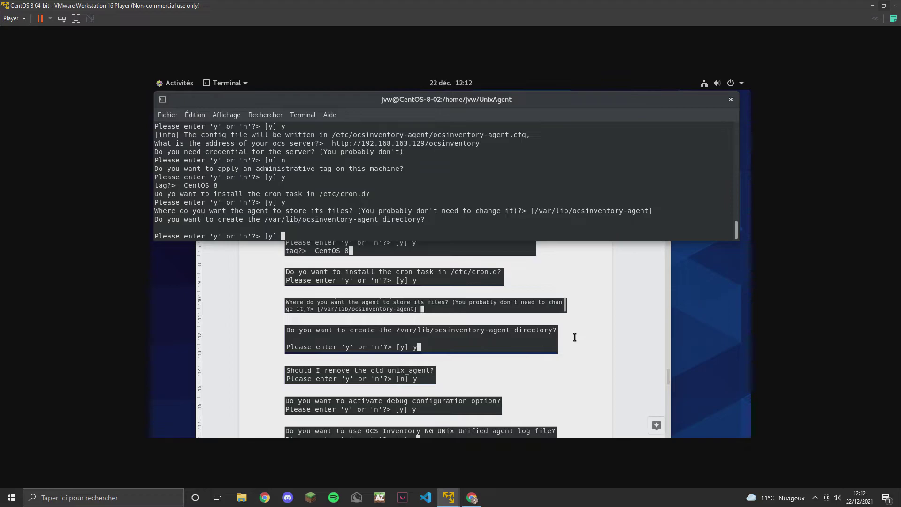
pyautogui.scroll(-2, 577, 336)
pyautogui.write('y')
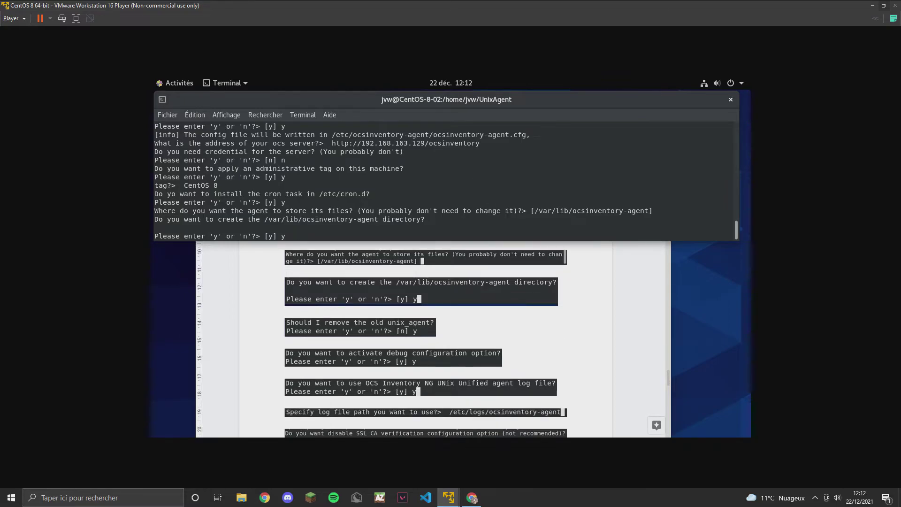
pyautogui.press('Return')
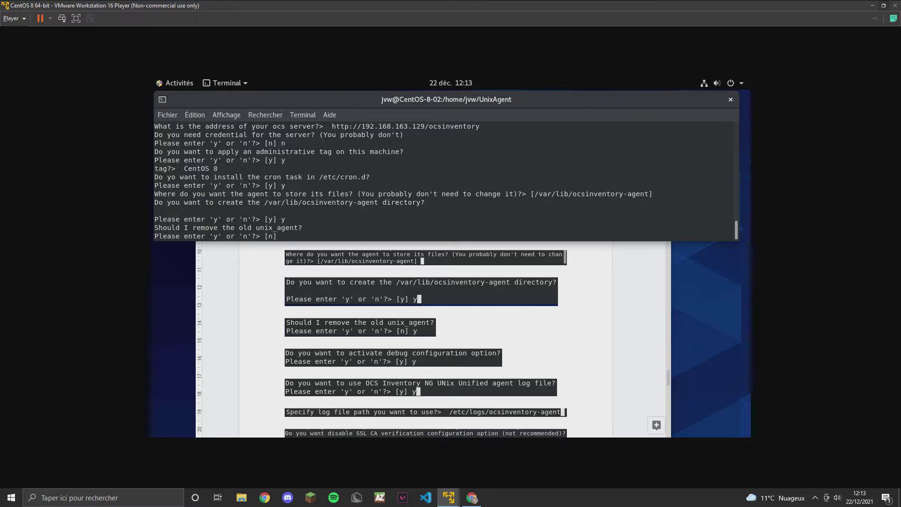
pyautogui.write('y')
pyautogui.press('Return')
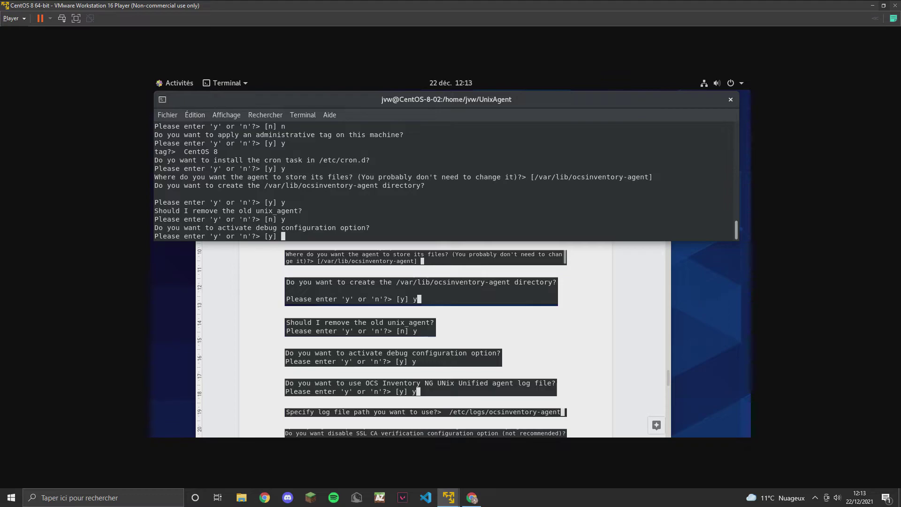
pyautogui.write('y')
pyautogui.press('Return')
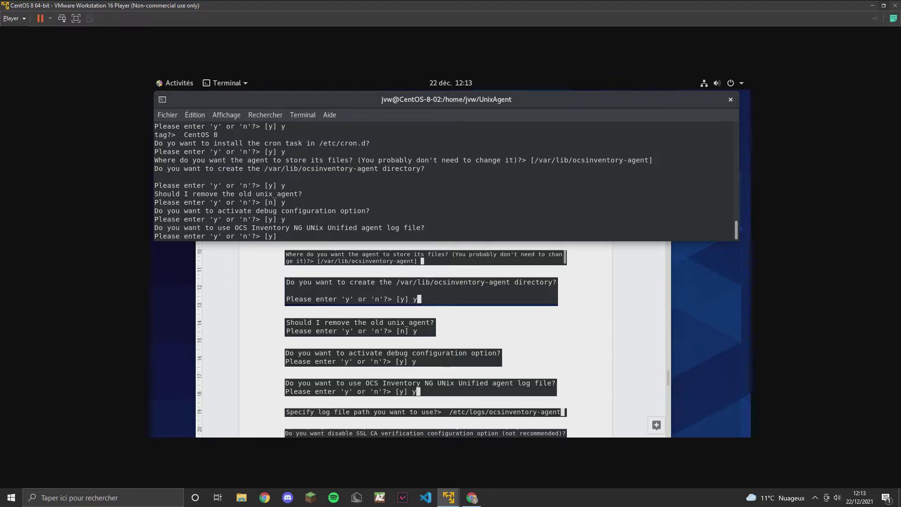
pyautogui.write('y')
pyautogui.press('Return')
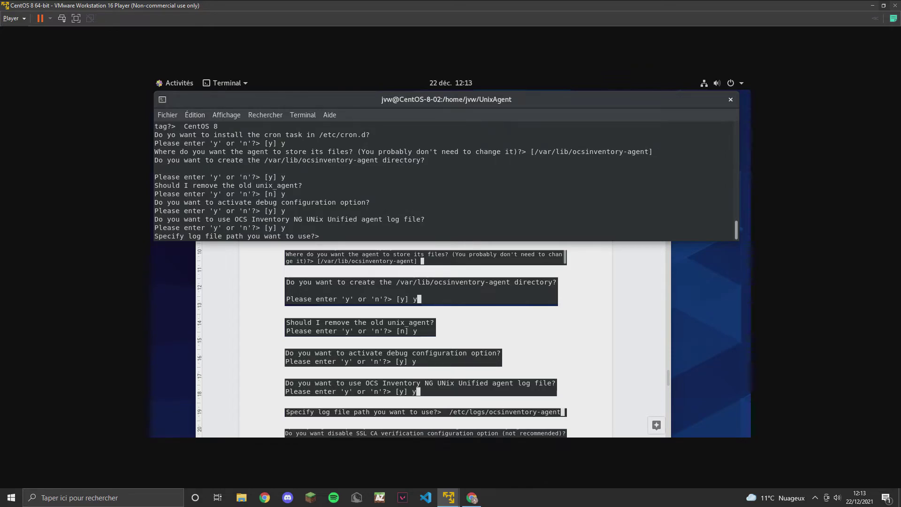
pyautogui.write('/etc/logs/ocsinventory-agent')
pyautogui.press('Return')
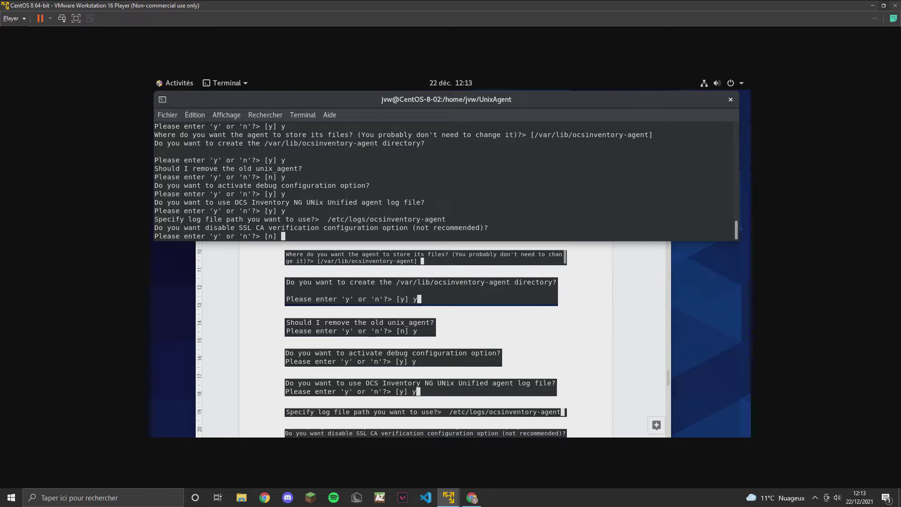
# Answer n to SSL verification, the CA certificates path and disabling software inventory.
pyautogui.scroll(-3, 508, 382)
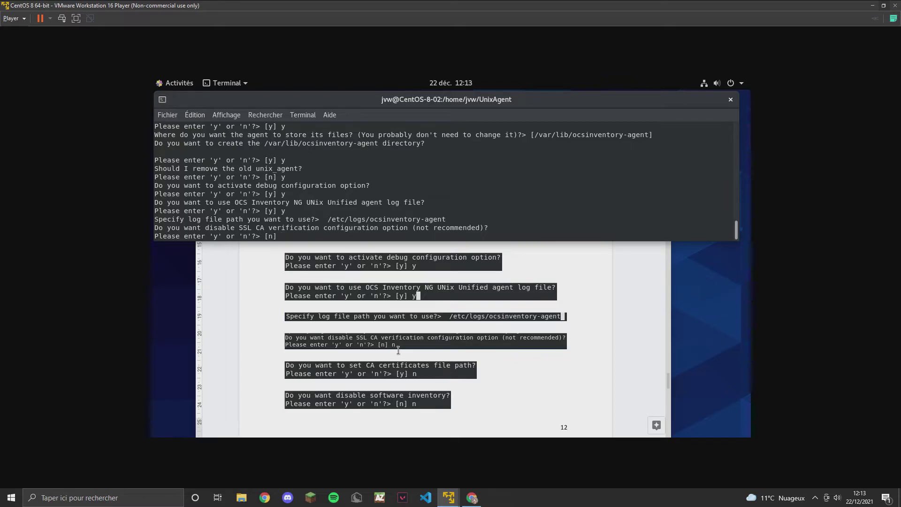
pyautogui.write('n')
pyautogui.press('Return')
pyautogui.write('n')
pyautogui.press('Return')
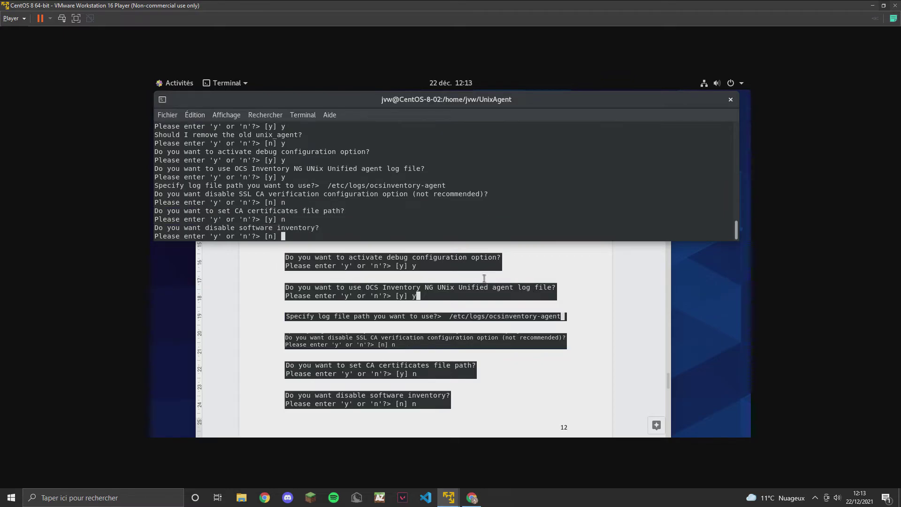
pyautogui.write('n')
pyautogui.press('Return')
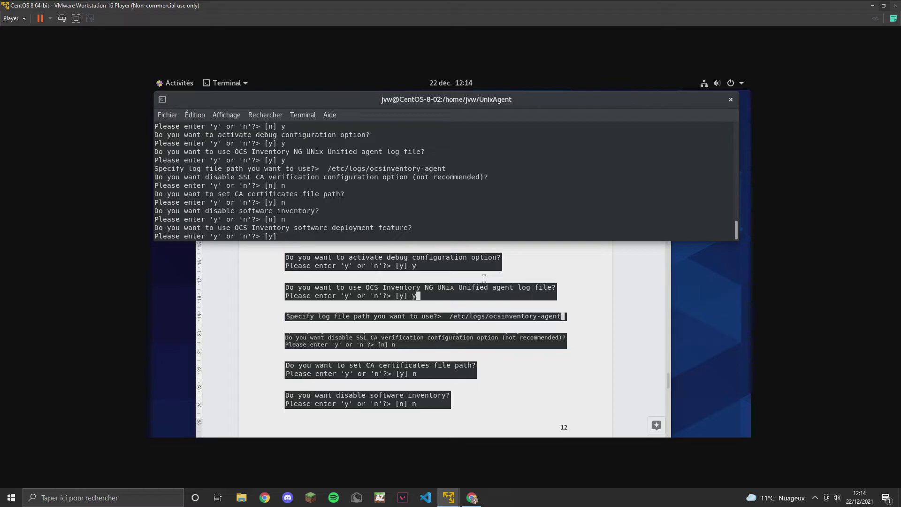
# Answer y to enable software deployment and SNMP scans, and to send this machine's inventory.
pyautogui.scroll(-6, 484, 278)
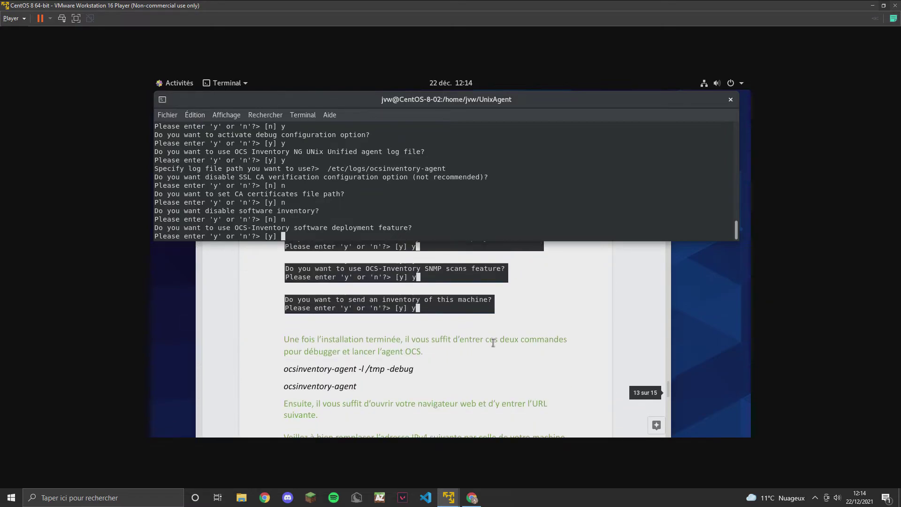
pyautogui.scroll(1, 492, 342)
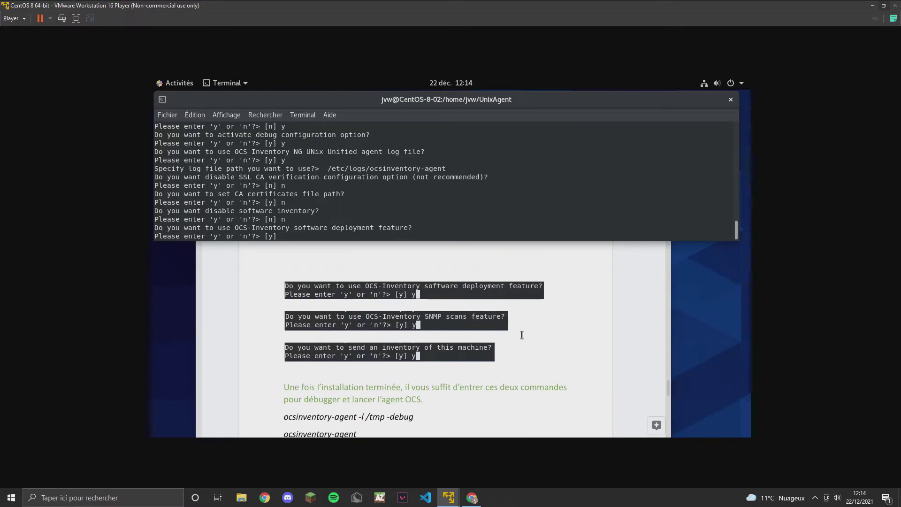
pyautogui.write('y')
pyautogui.press('Return')
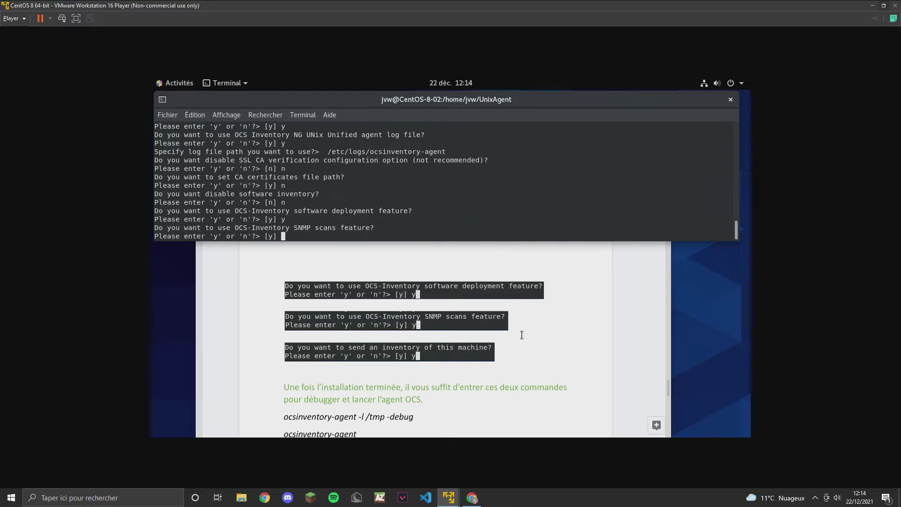
pyautogui.write('y')
pyautogui.press('Return')
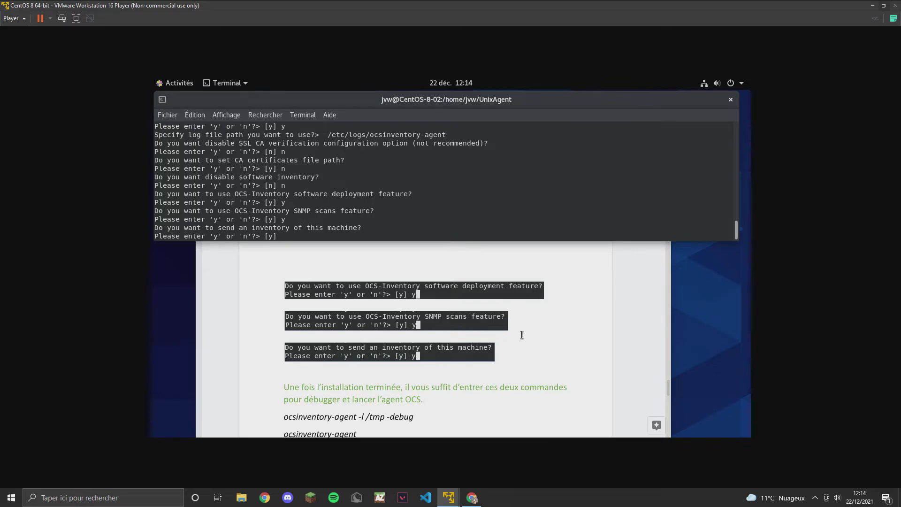
pyautogui.write('y')
pyautogui.press('Return')
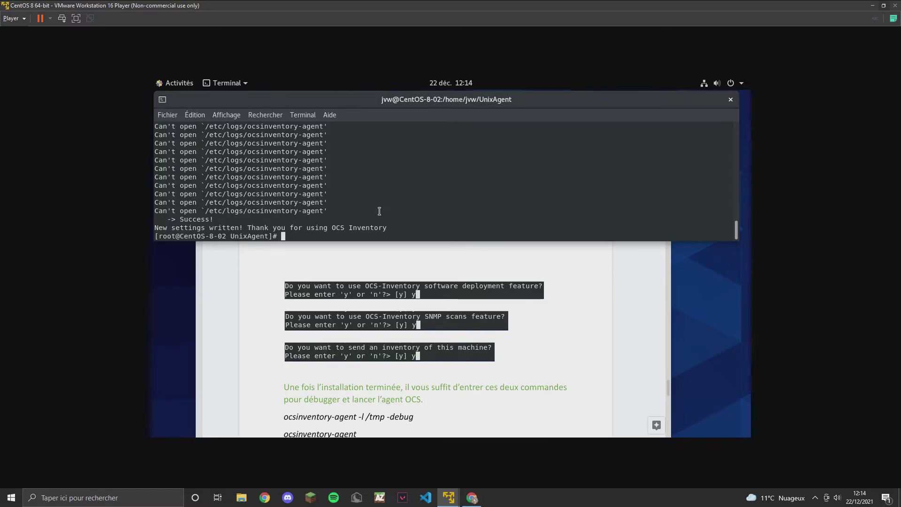
# Run 'ocsinventory-agent -l /tmp -debug' to inventory the machine in debug mode with logs in /tmp.
pyautogui.scroll(-2, 436, 383)
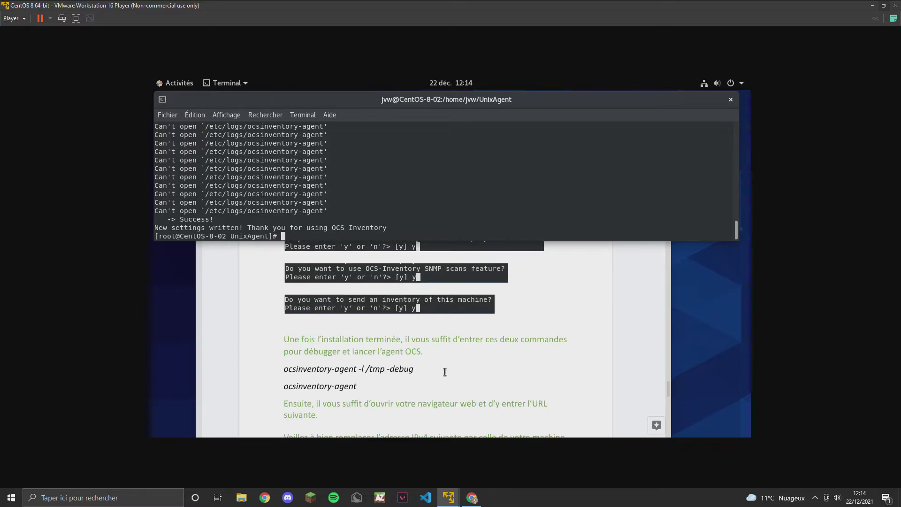
pyautogui.write('ocsinventory-agent -l ')
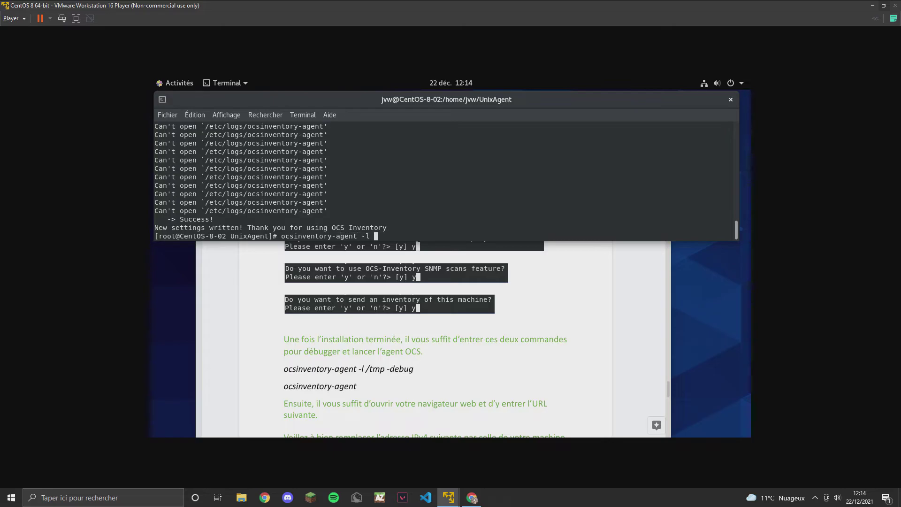
pyautogui.write('/tmp -debug')
pyautogui.press('Return')
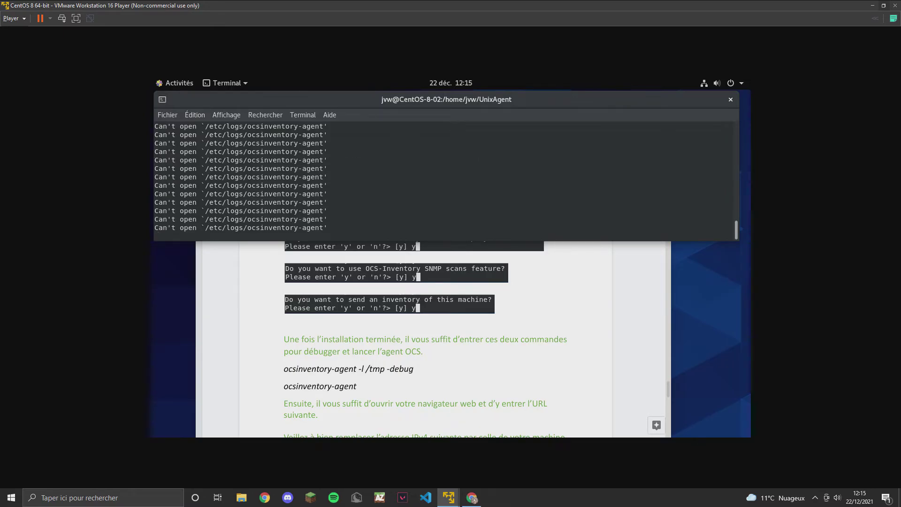
# Rerun the agent as plain 'ocsinventory-agent'.
pyautogui.write('ocsinventory-agent -l /tmp -debug')
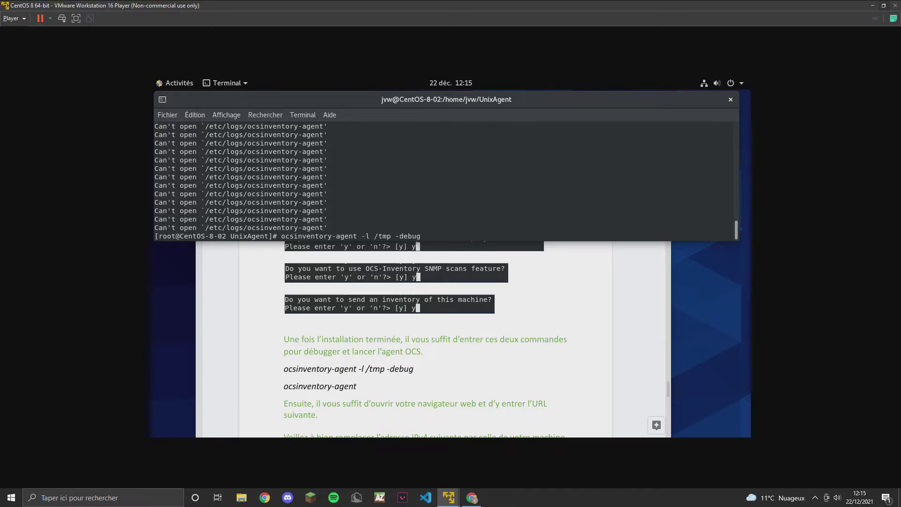
pyautogui.press('BackSpace')
pyautogui.press('BackSpace')
pyautogui.press('BackSpace')
pyautogui.press('BackSpace')
pyautogui.press('BackSpace')
pyautogui.press('BackSpace')
pyautogui.press('BackSpace')
pyautogui.press('BackSpace')
pyautogui.press('BackSpace')
pyautogui.press('BackSpace')
pyautogui.press('BackSpace')
pyautogui.press('BackSpace')
pyautogui.press('BackSpace')
pyautogui.press('BackSpace')
pyautogui.press('Return')
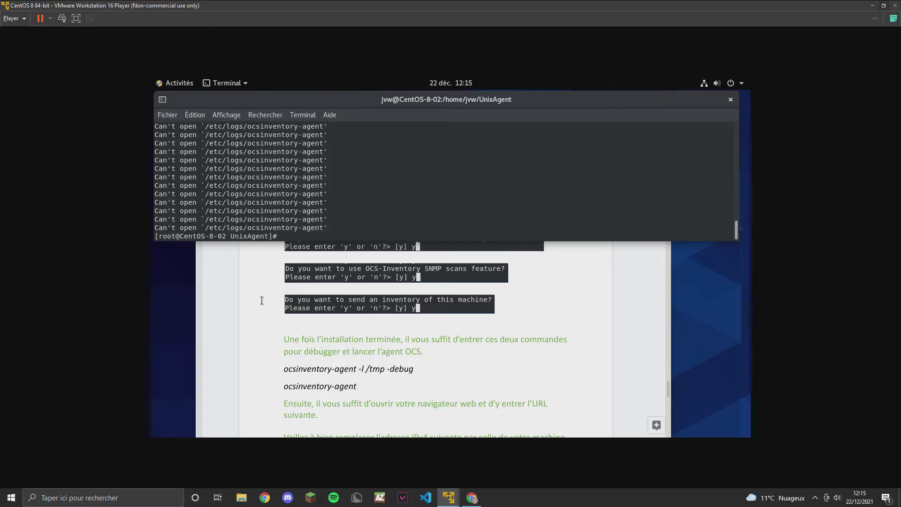
# Go to the OCS Inventory login page and switch its language to Français.
pyautogui.click(301, 302)
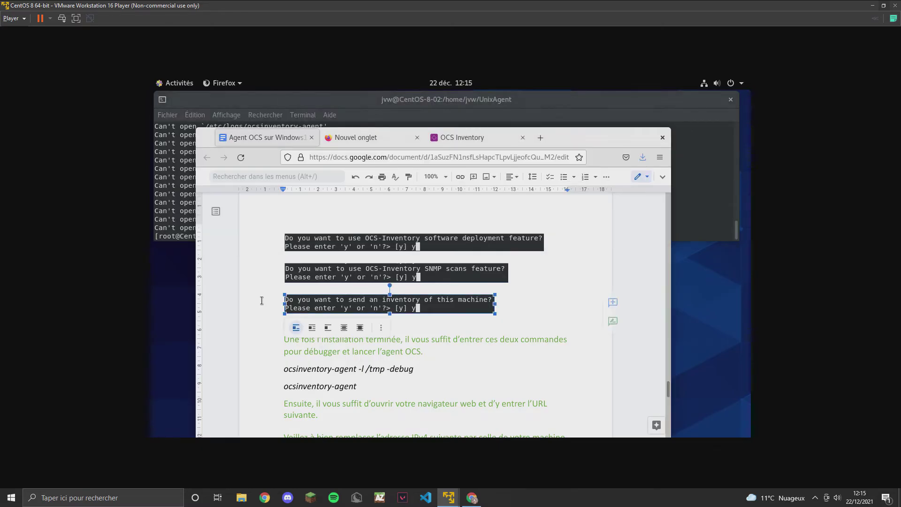
pyautogui.click(463, 138)
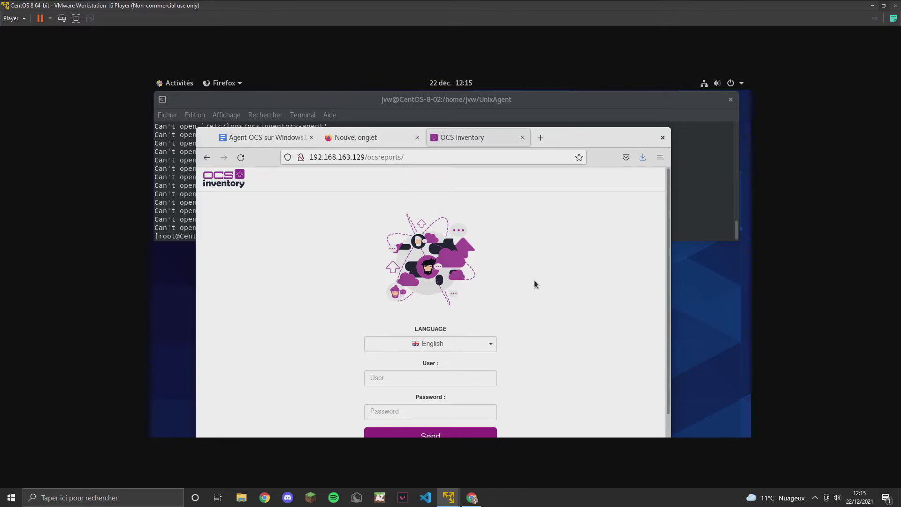
pyautogui.click(478, 344)
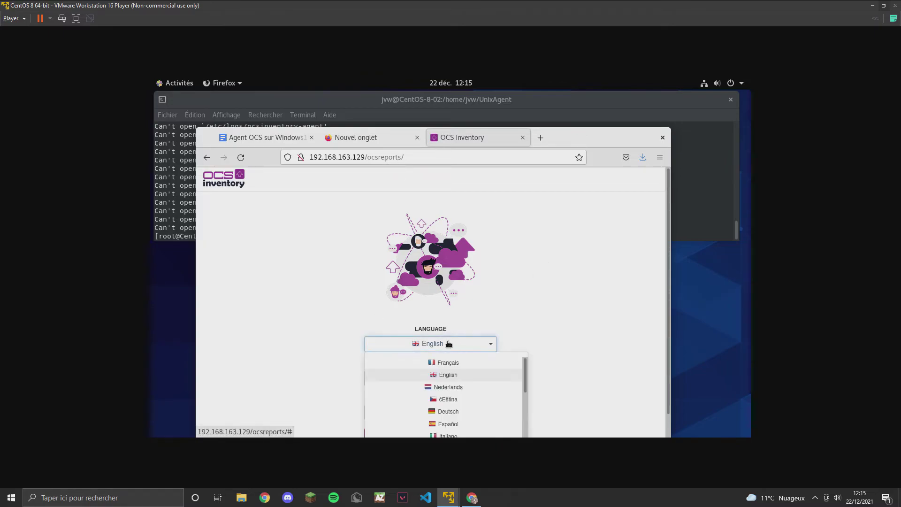
pyautogui.click(451, 365)
# Log in with the administrator user name and password, declining Firefox's offer to save the password.
pyautogui.click(425, 381)
pyautogui.write('admin')
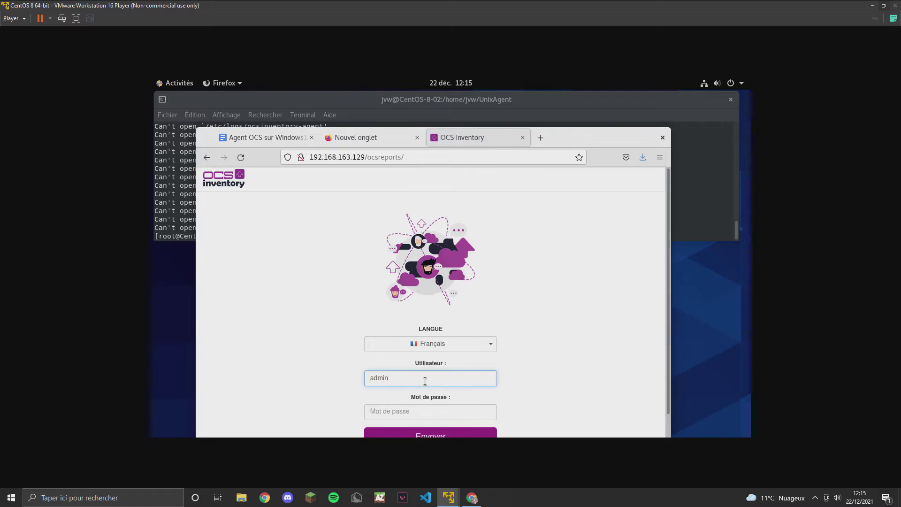
pyautogui.press('Tab')
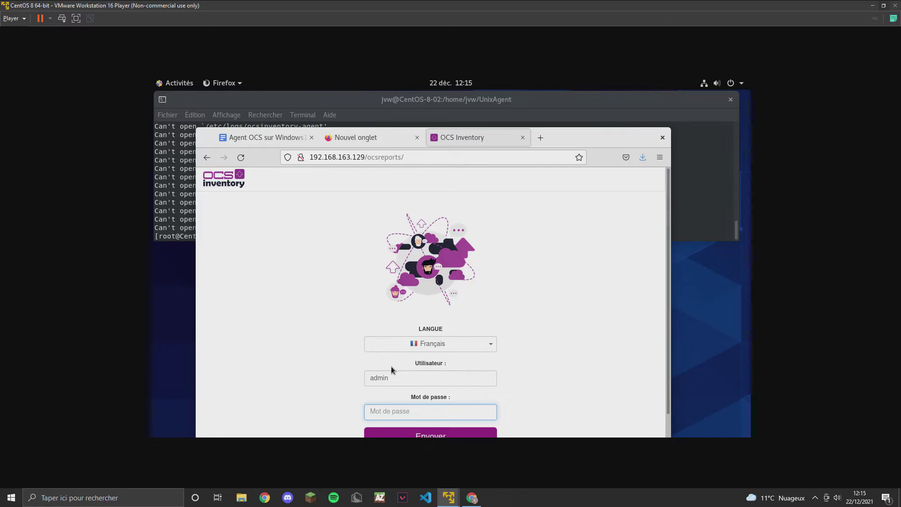
pyautogui.write('admin')
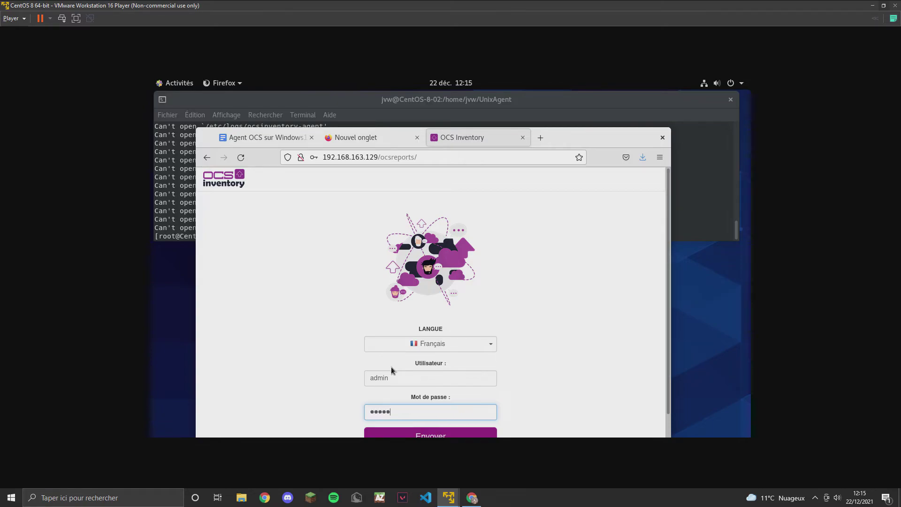
pyautogui.click(438, 434)
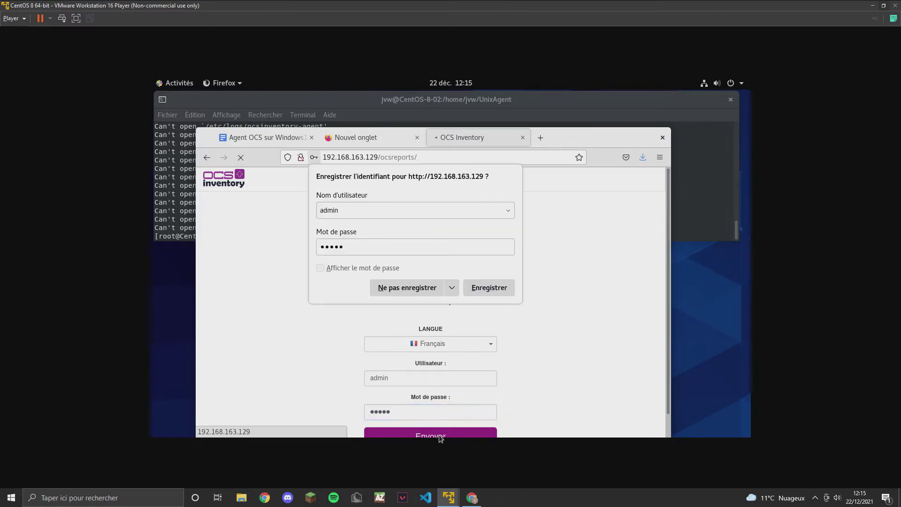
pyautogui.click(406, 287)
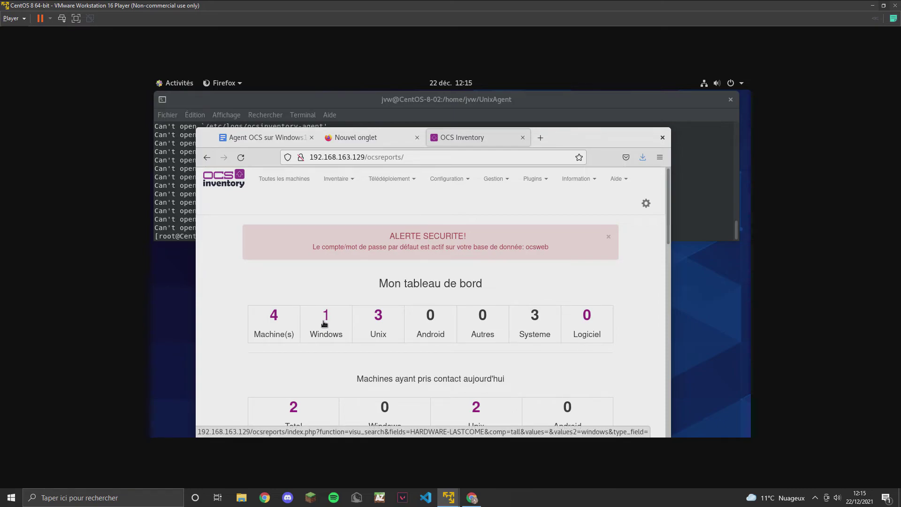
# Open 'Toutes les machines' and check that CentOS-8-02 is listed among the 4 machines, then return to the terminal.
pyautogui.click(294, 179)
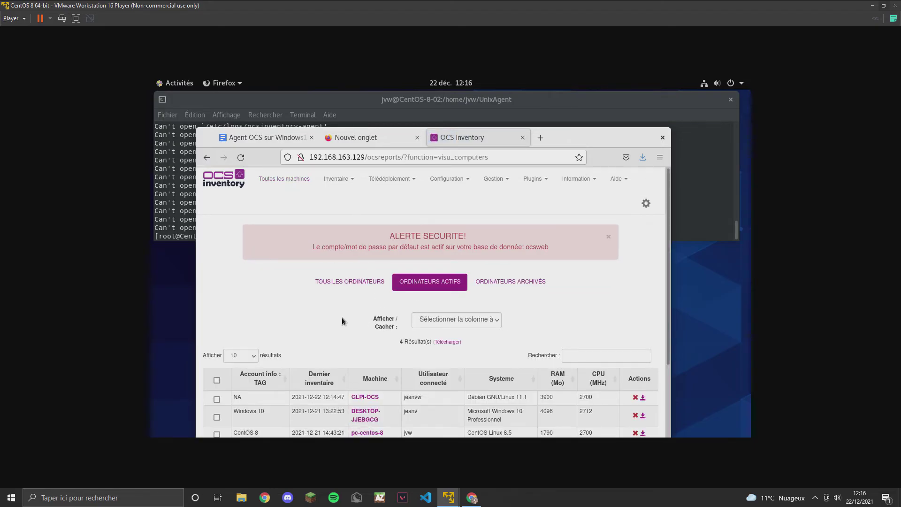
pyautogui.scroll(-2, 341, 317)
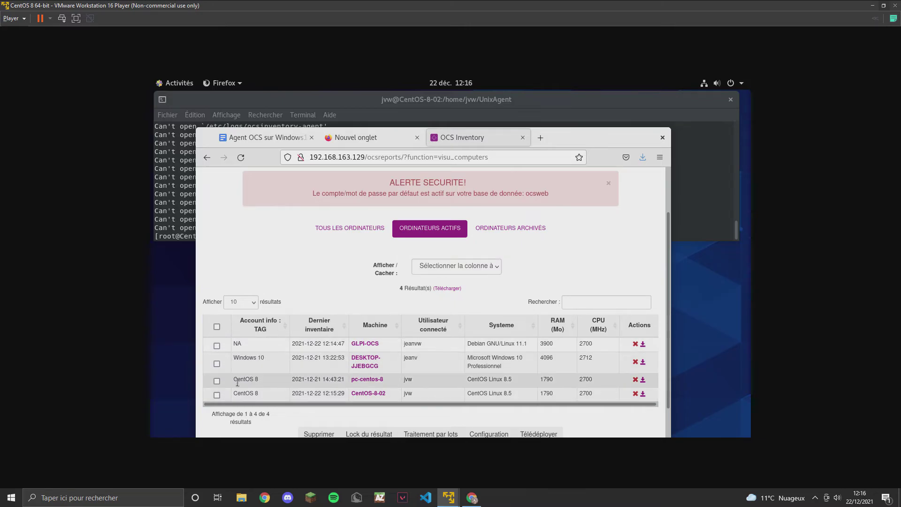
pyautogui.click(168, 211)
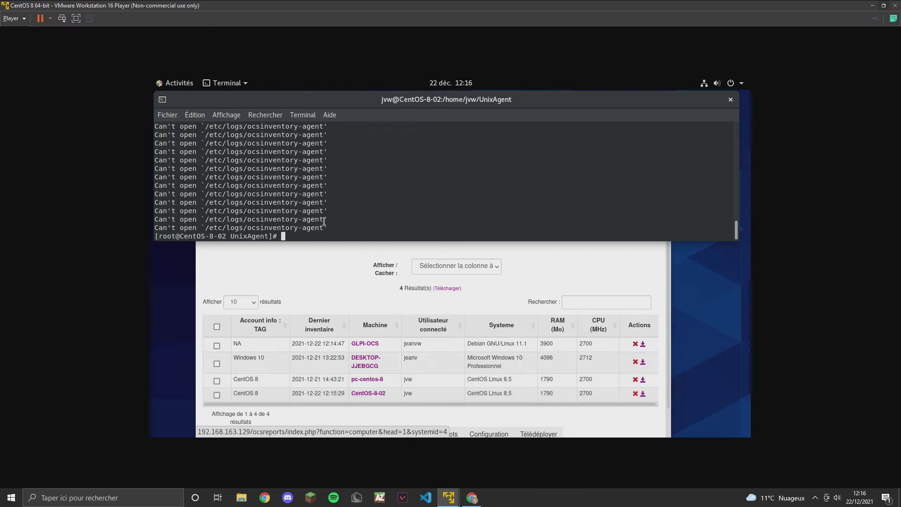
# In nano, edit /etc/hostname to read CentOS.localdomain instead of CentOS-8-02.localdomain, and save it.
pyautogui.write('n')
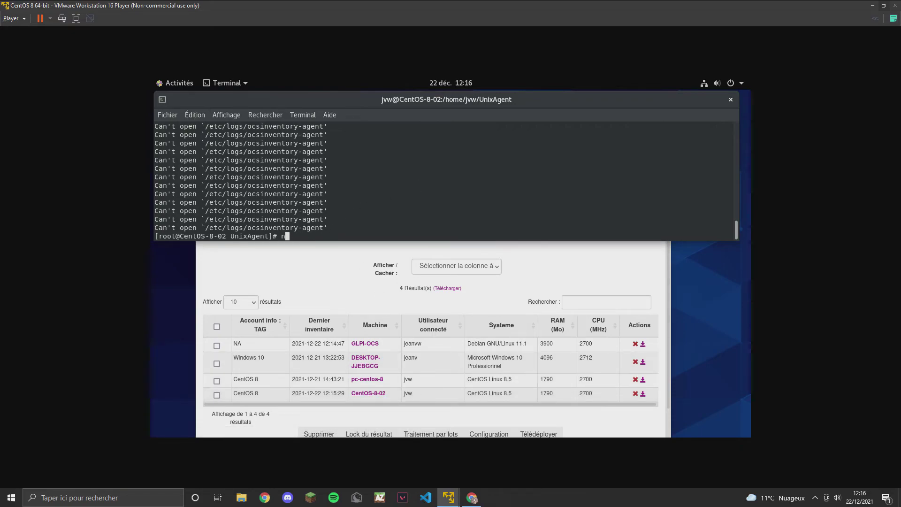
pyautogui.write('ano /r')
pyautogui.write('etc')
pyautogui.write('/hostname')
pyautogui.press('Return')
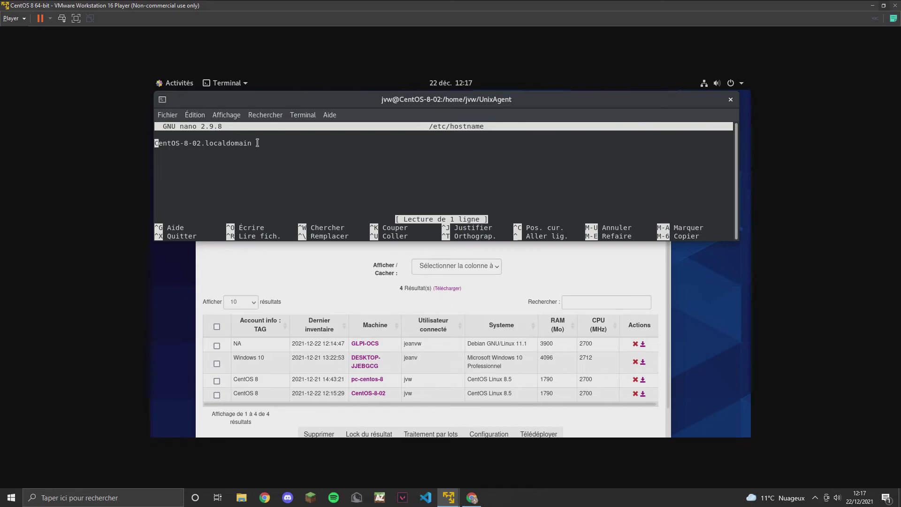
pyautogui.press('Right')
pyautogui.press('Right')
pyautogui.press('Right')
pyautogui.press('Right')
pyautogui.press('Right')
pyautogui.press('Right')
pyautogui.press('Right')
pyautogui.press('Right')
pyautogui.press('Right')
pyautogui.press('Right')
pyautogui.press('Right')
pyautogui.press('BackSpace')
pyautogui.press('BackSpace')
pyautogui.press('BackSpace')
pyautogui.press('BackSpace')
pyautogui.press('BackSpace')
pyautogui.press('BackSpace')
pyautogui.press('BackSpace')
pyautogui.press('BackSpace')
pyautogui.press('BackSpace')
pyautogui.press('BackSpace')
pyautogui.press('BackSpace')
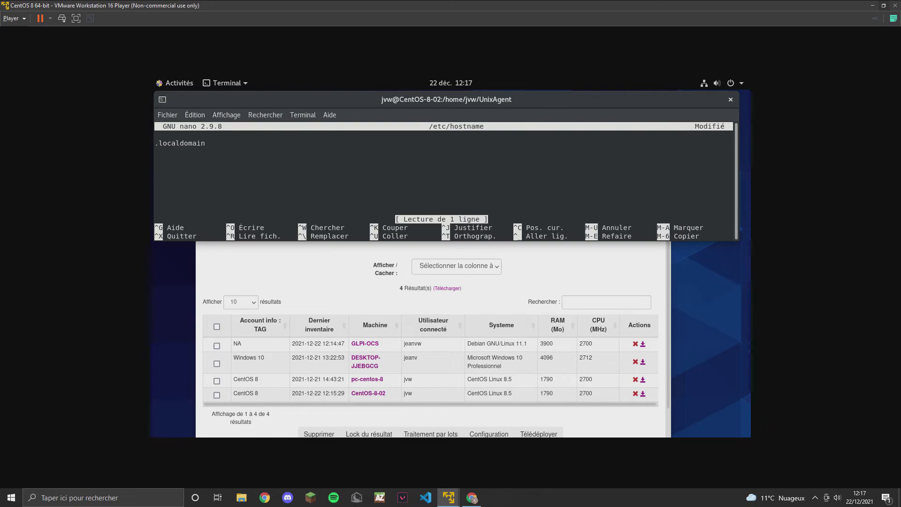
pyautogui.write('CentOS')
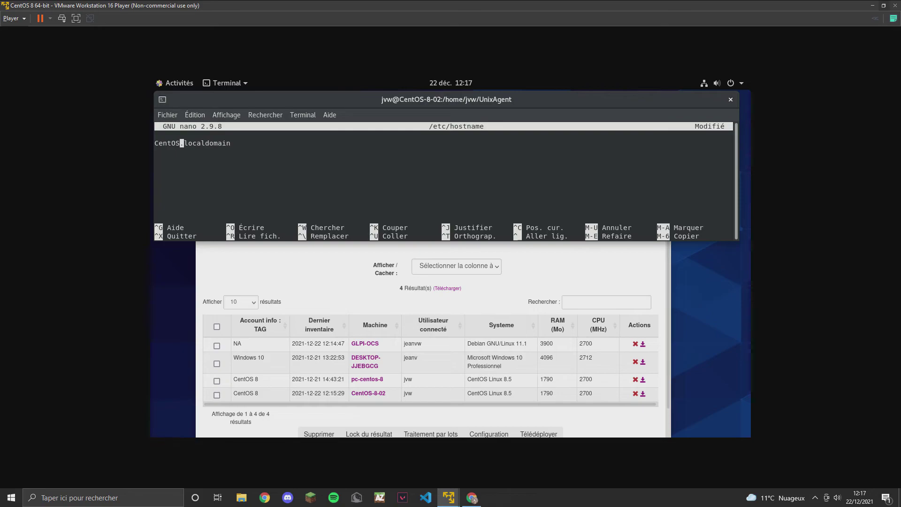
pyautogui.hotkey('ctrl', 'x')
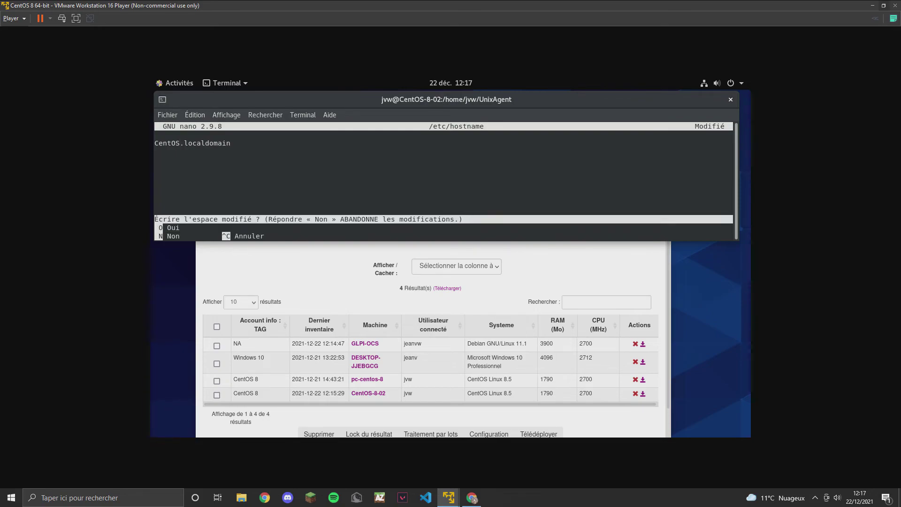
pyautogui.press('o')
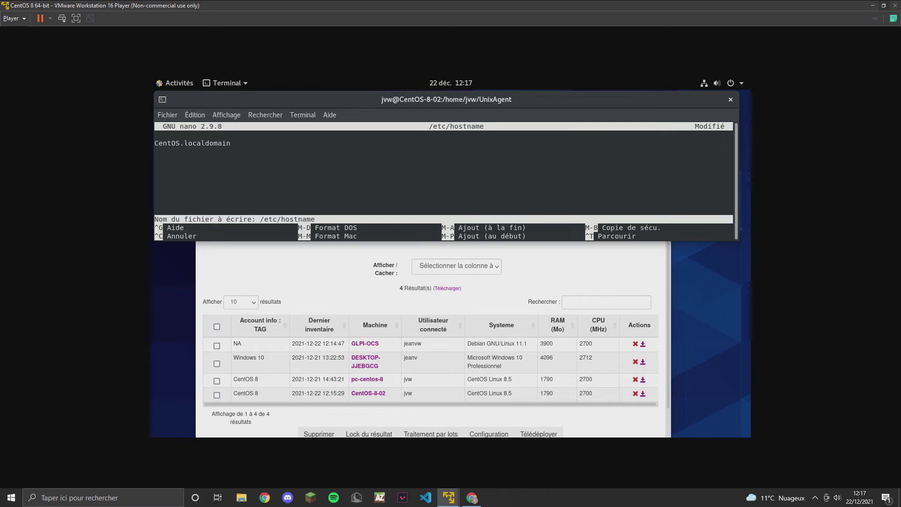
pyautogui.press('Return')
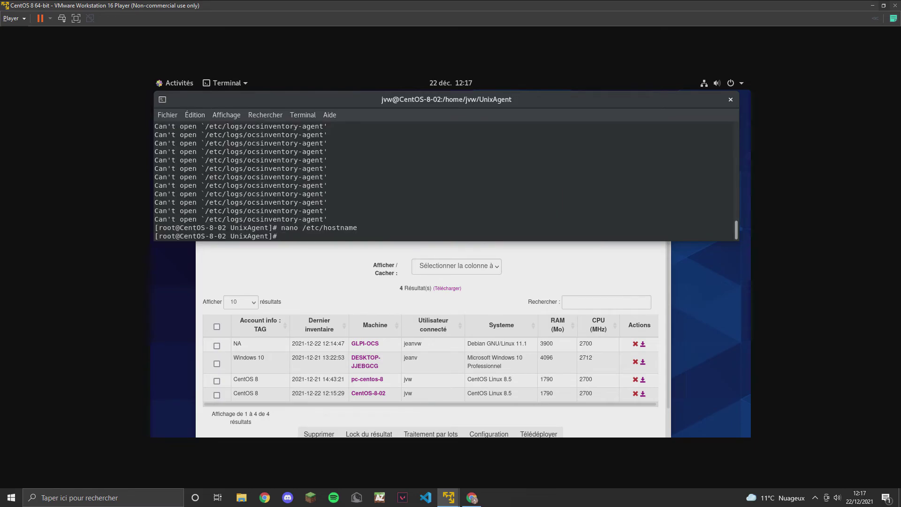
# Reload the OCS Inventory machine list twice, then switch back to the terminal.
pyautogui.click(250, 270)
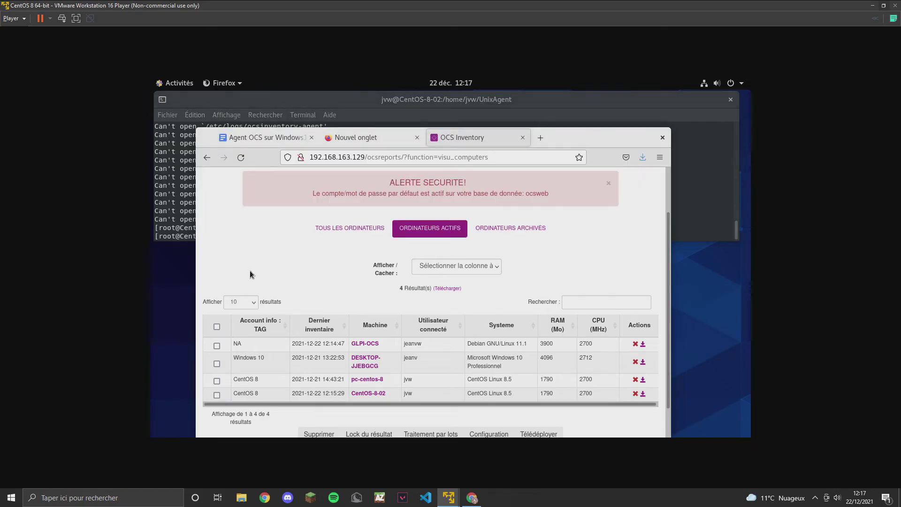
pyautogui.click(241, 157)
pyautogui.click(243, 158)
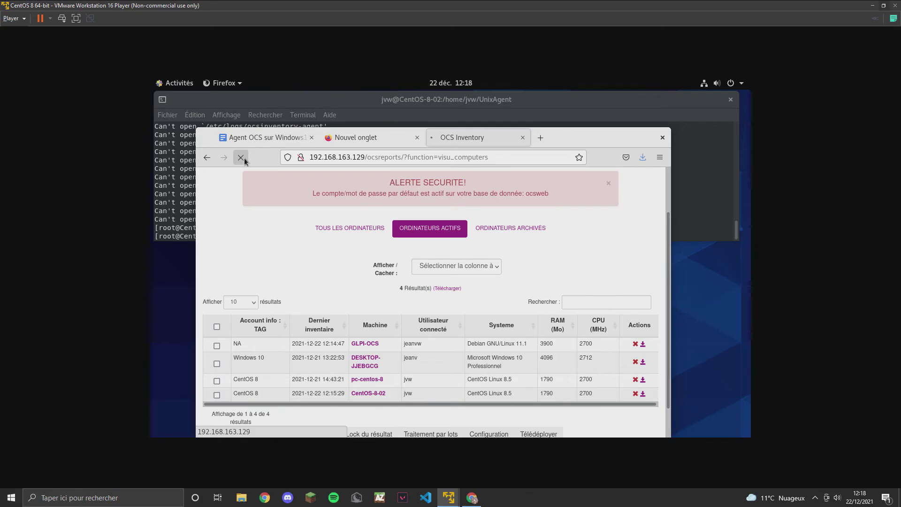
pyautogui.click(178, 202)
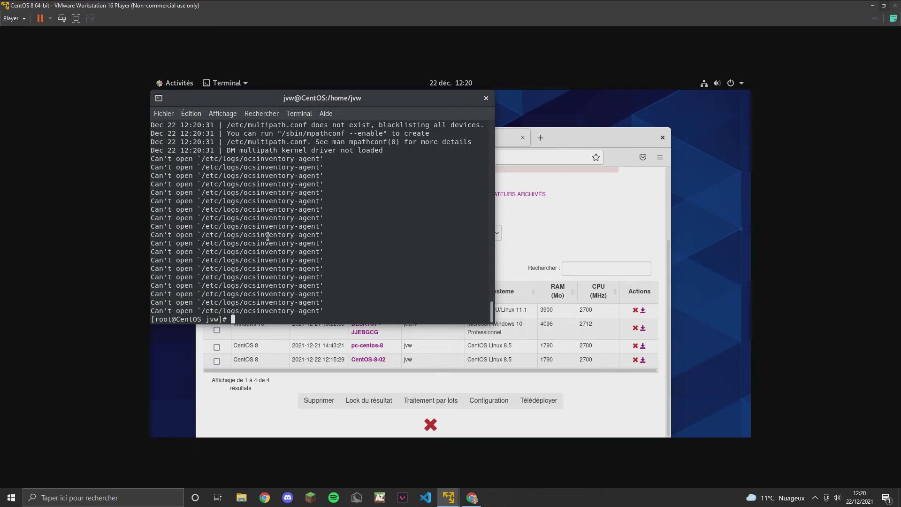
# Refresh the active machines list so CentOS shows as the fifth entry, then return to the terminal.
pyautogui.click(253, 407)
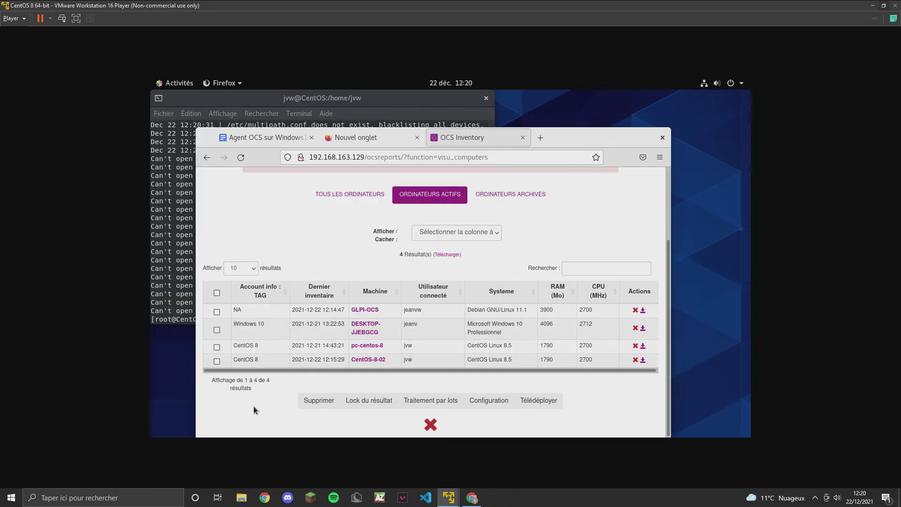
pyautogui.click(242, 157)
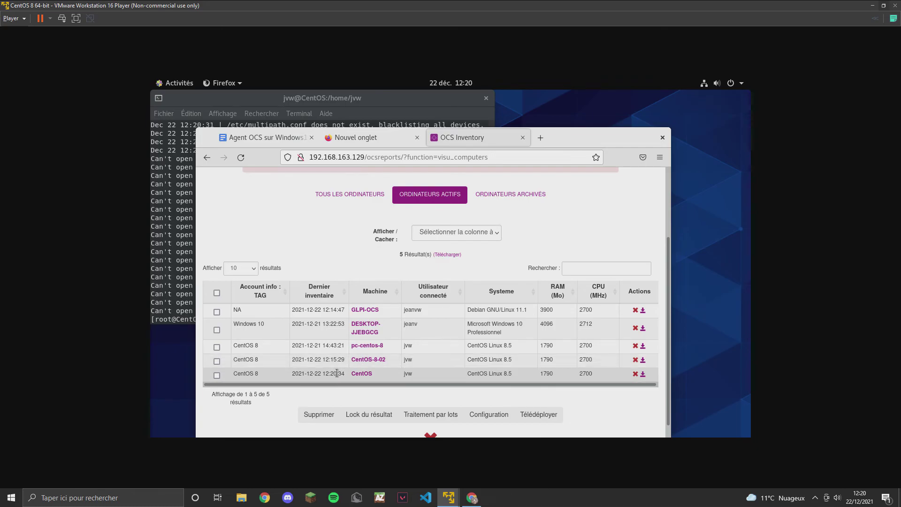
pyautogui.click(186, 305)
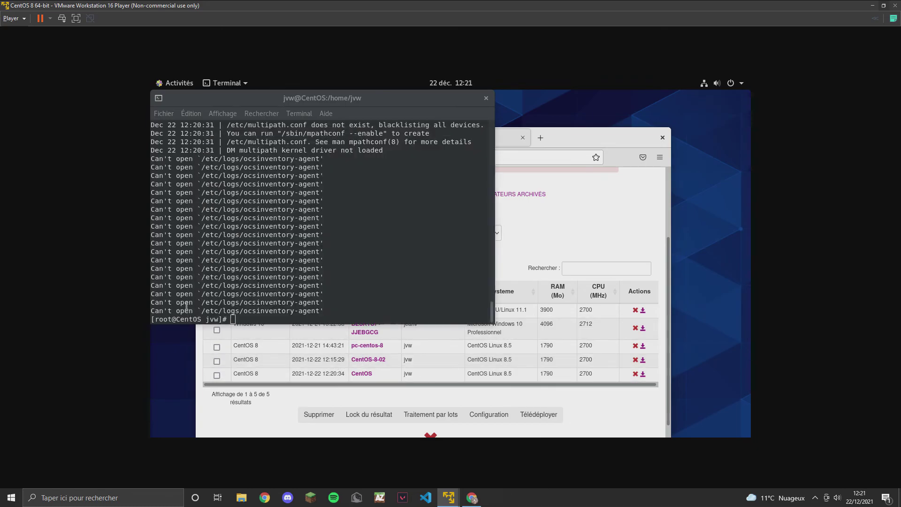